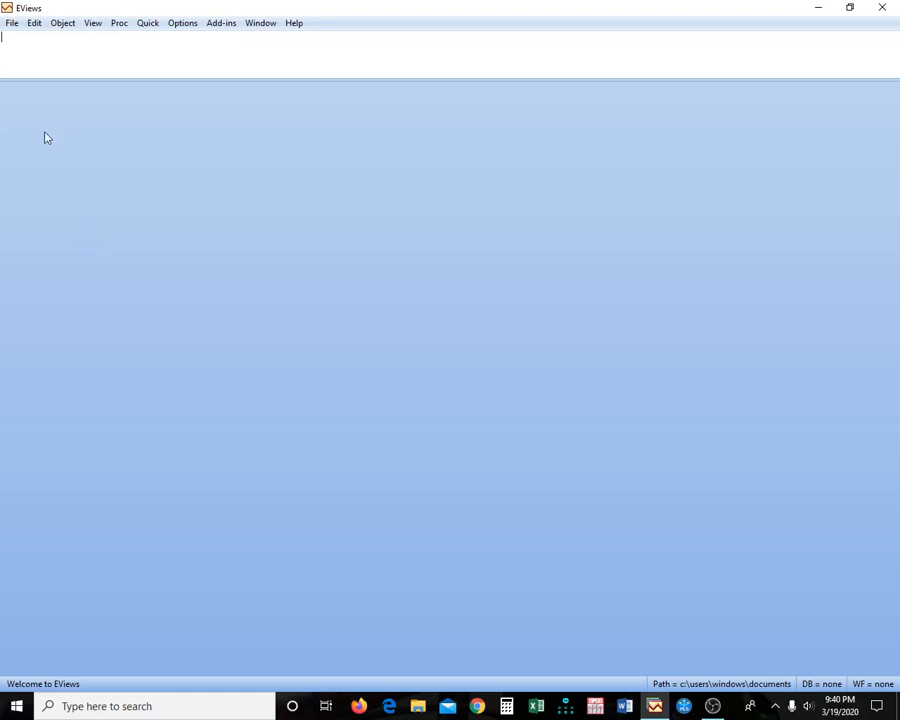
# - Start creating a new workfile and set its structure type to Unstructured / Undated
pyautogui.click(12, 23)
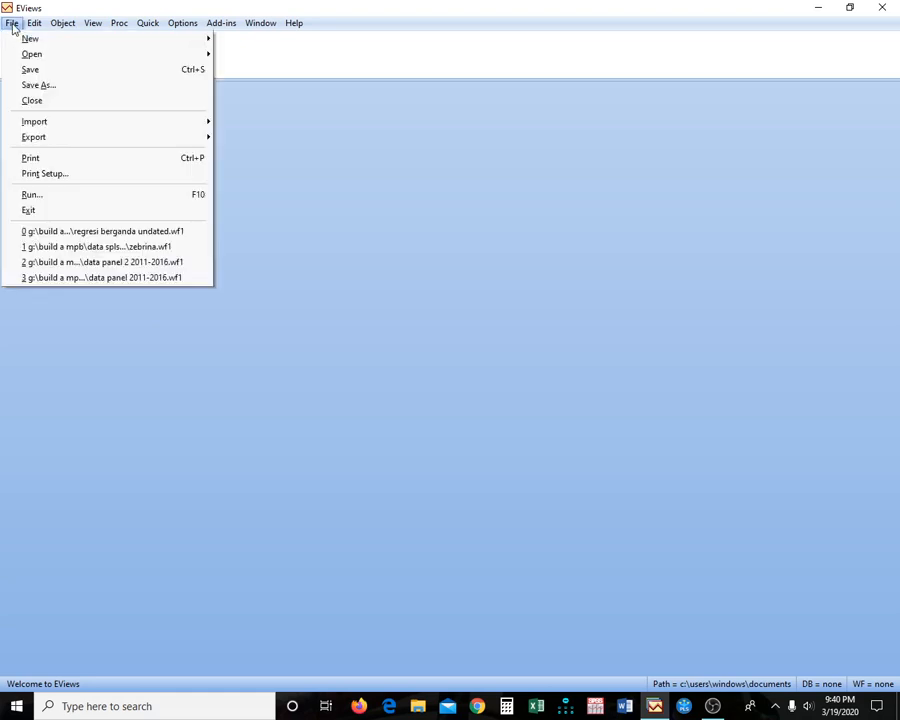
pyautogui.moveTo(40, 44)
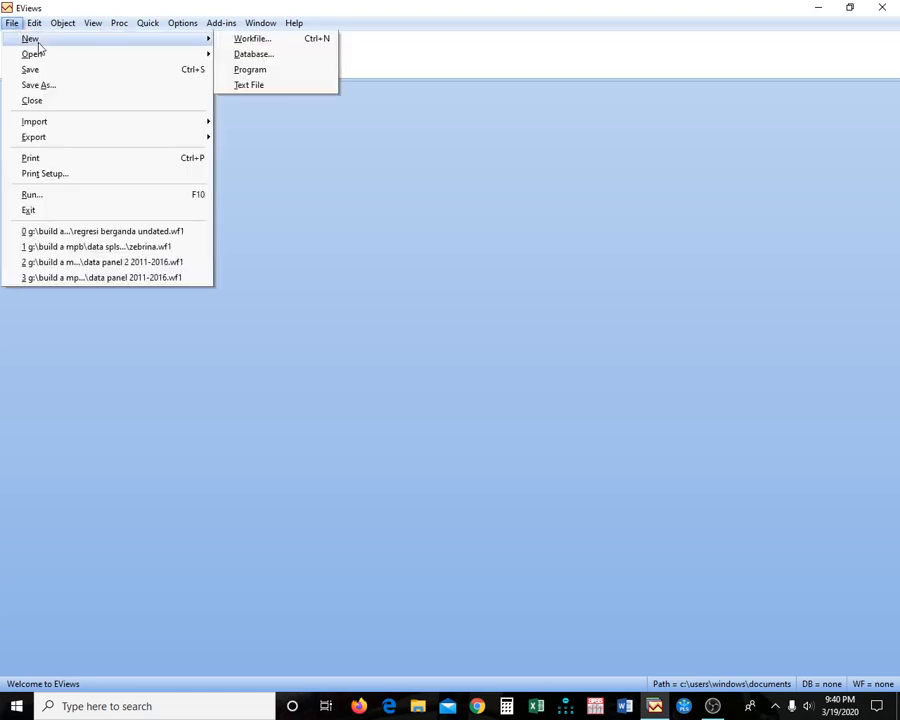
pyautogui.click(240, 39)
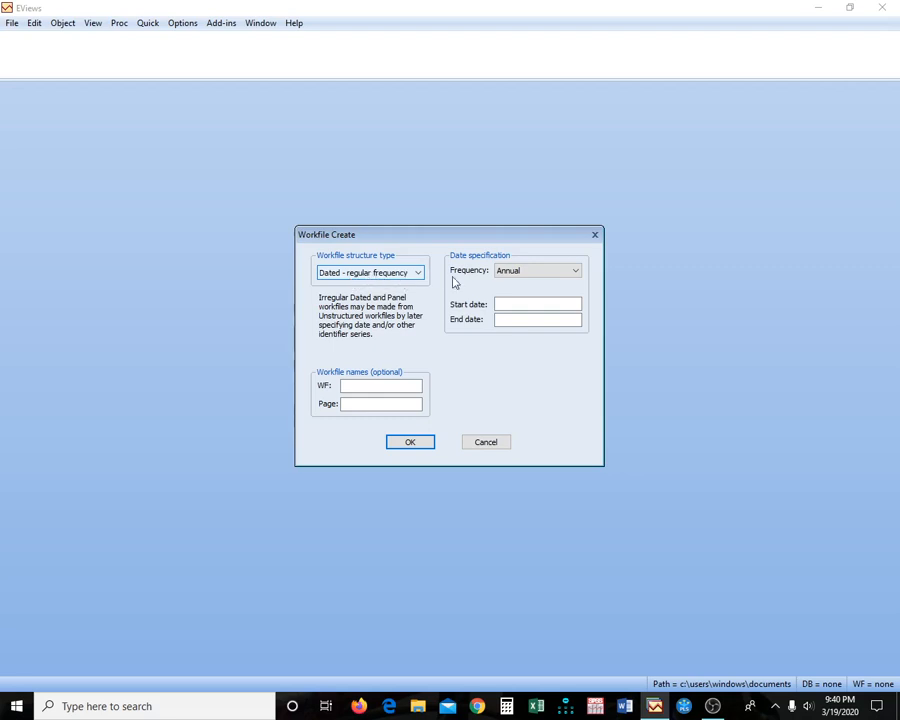
pyautogui.click(520, 280)
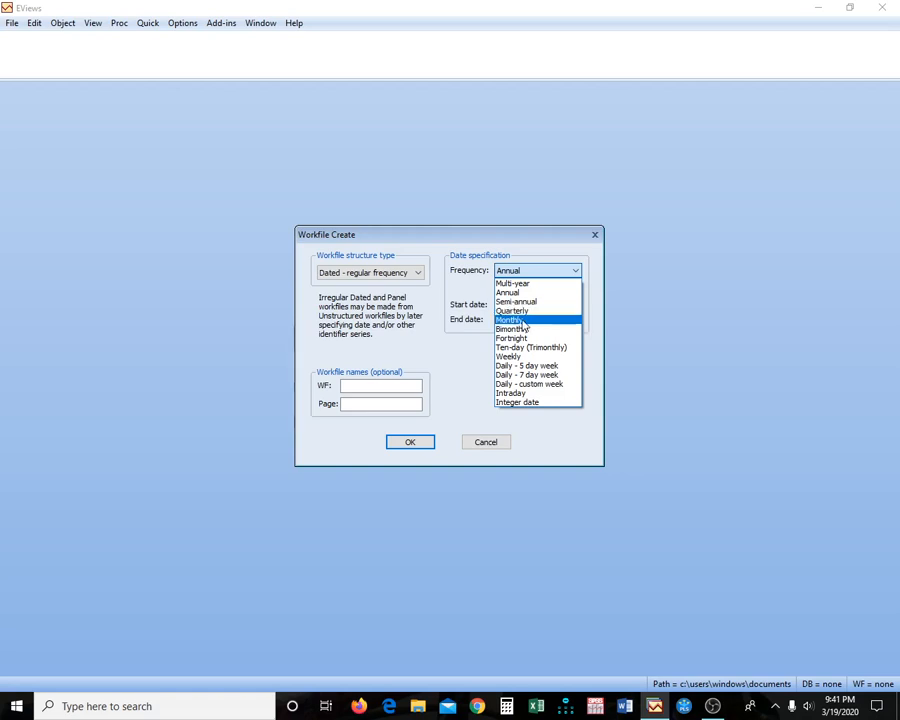
pyautogui.click(510, 292)
pyautogui.click(418, 273)
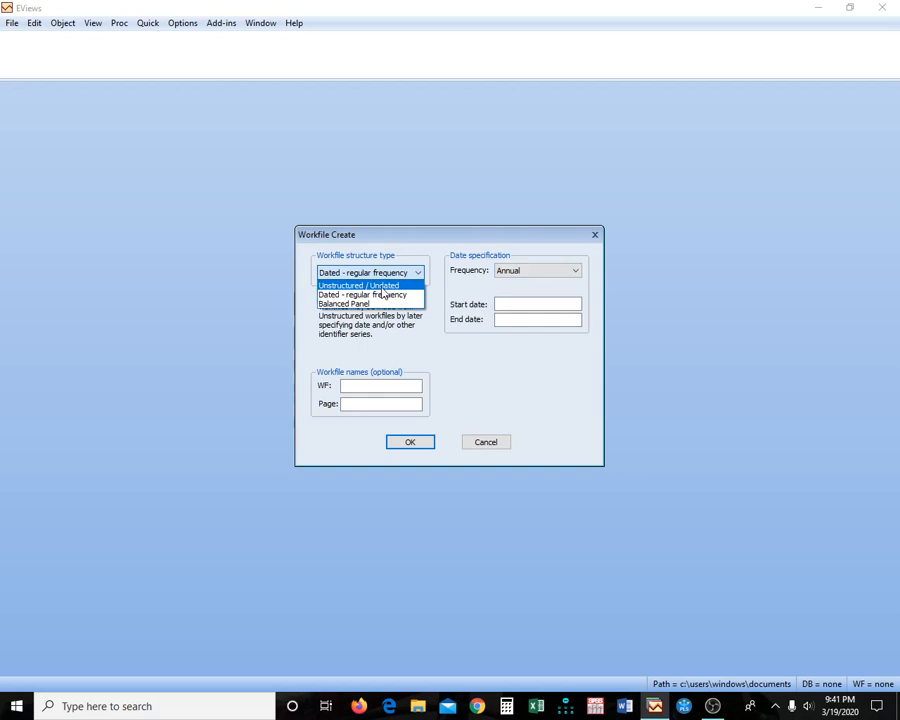
pyautogui.click(378, 286)
pyautogui.click(526, 273)
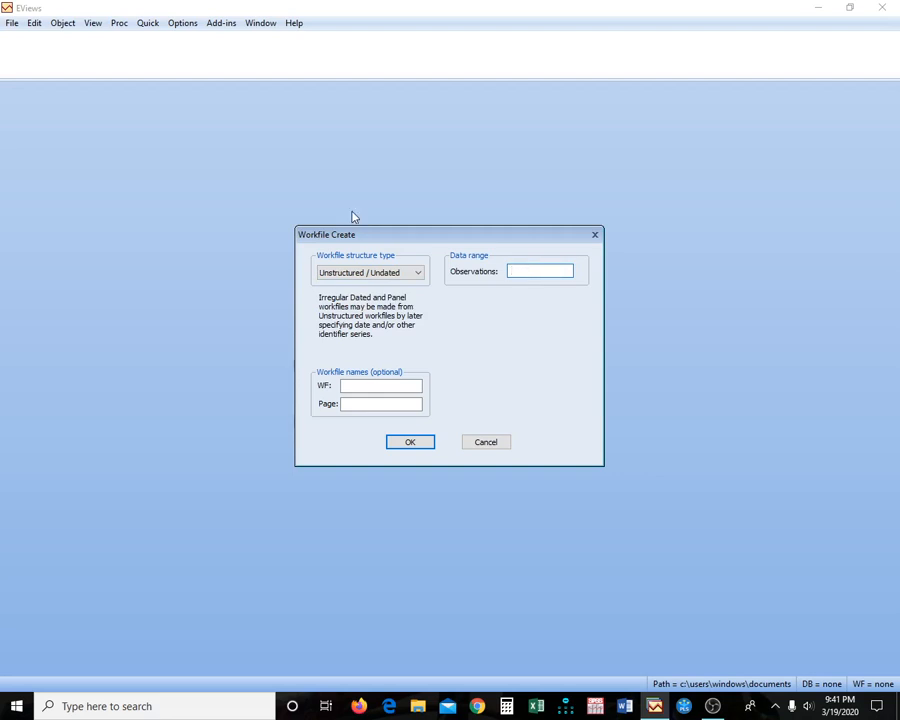
# - Open DATA REGRESI BERGANDA.xlsx from the C: folder Data latihan SPLS n Eviews 2020 in Excel and review its dependent and independent variables
pyautogui.click(421, 703)
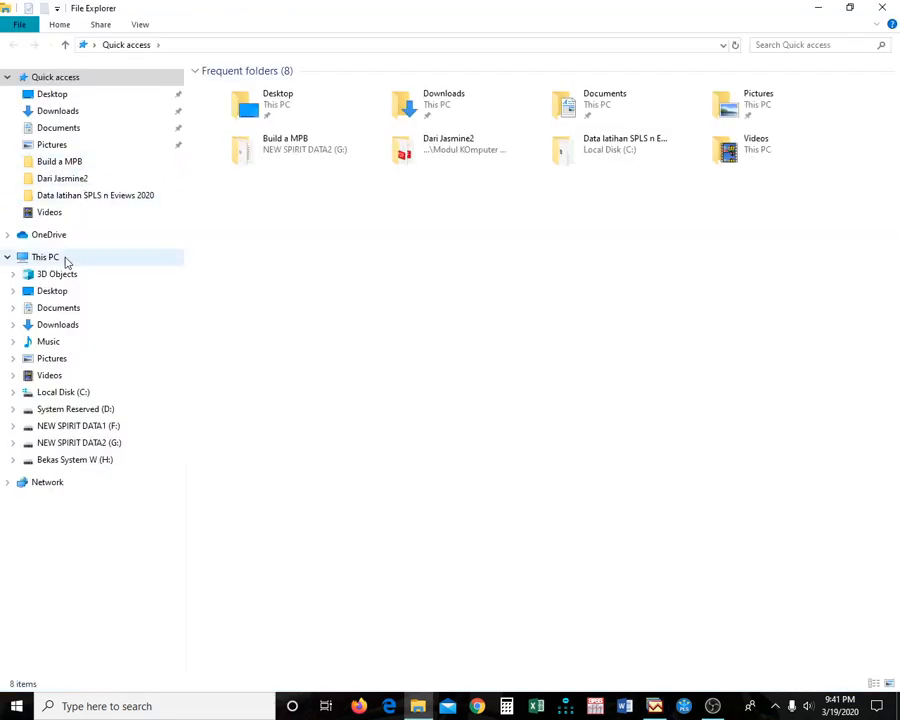
pyautogui.click(86, 392)
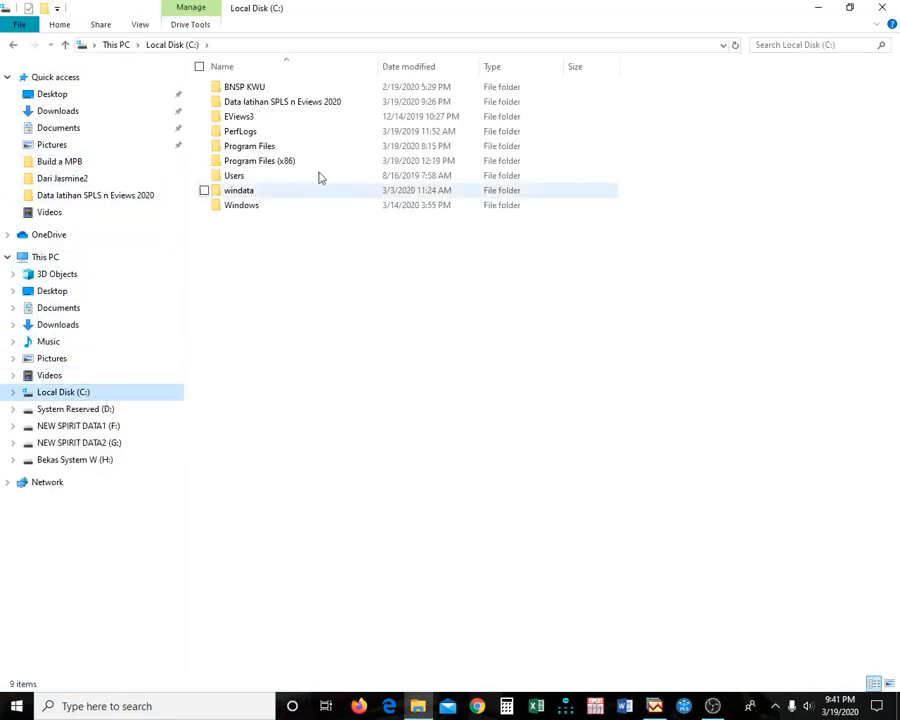
pyautogui.doubleClick(289, 106)
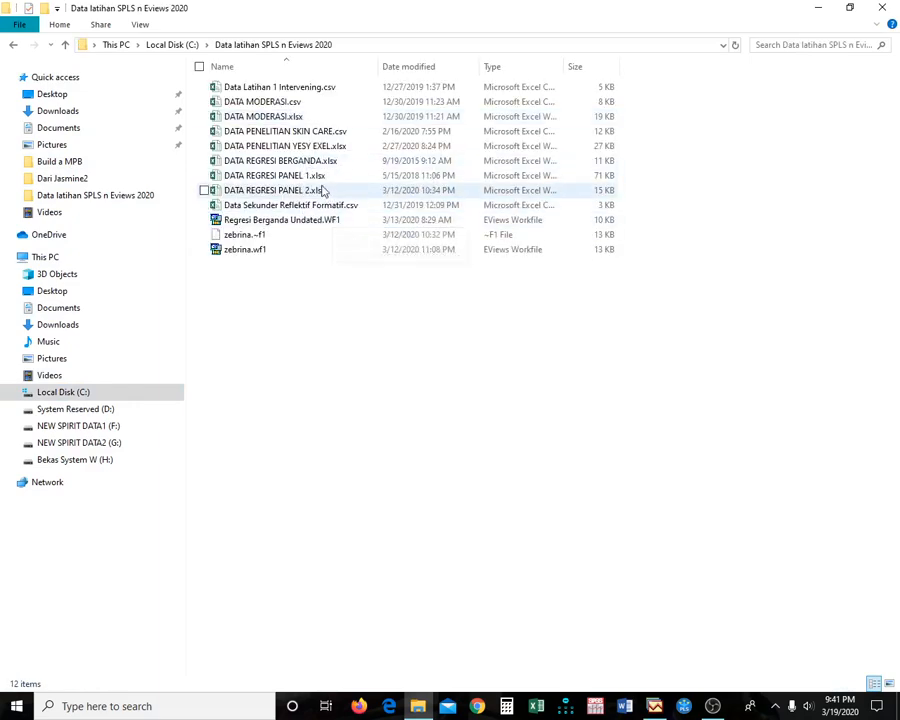
pyautogui.doubleClick(316, 162)
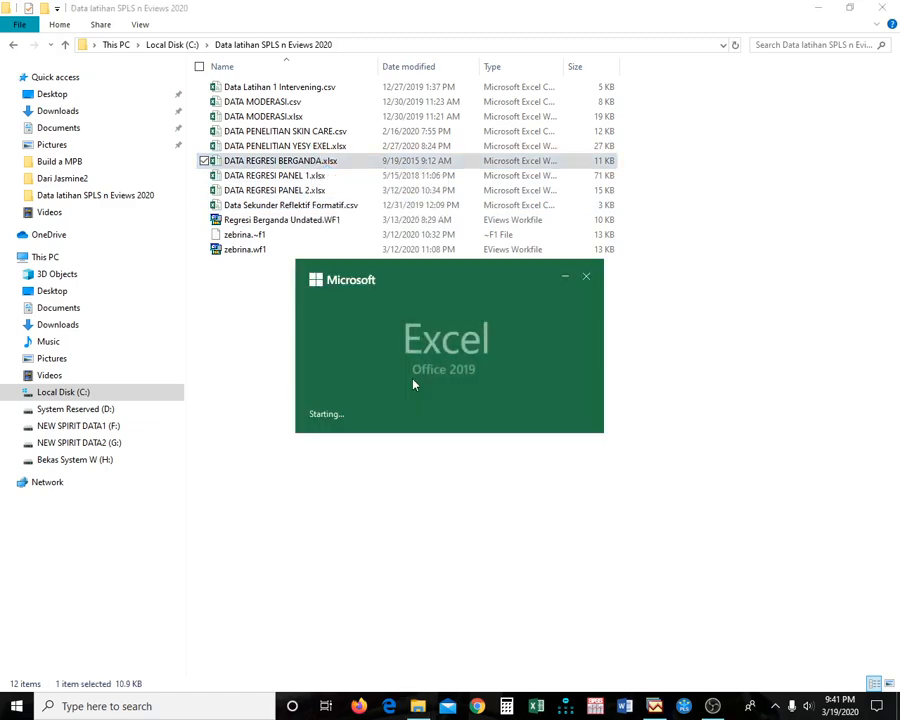
pyautogui.scroll(3, 132, 182)
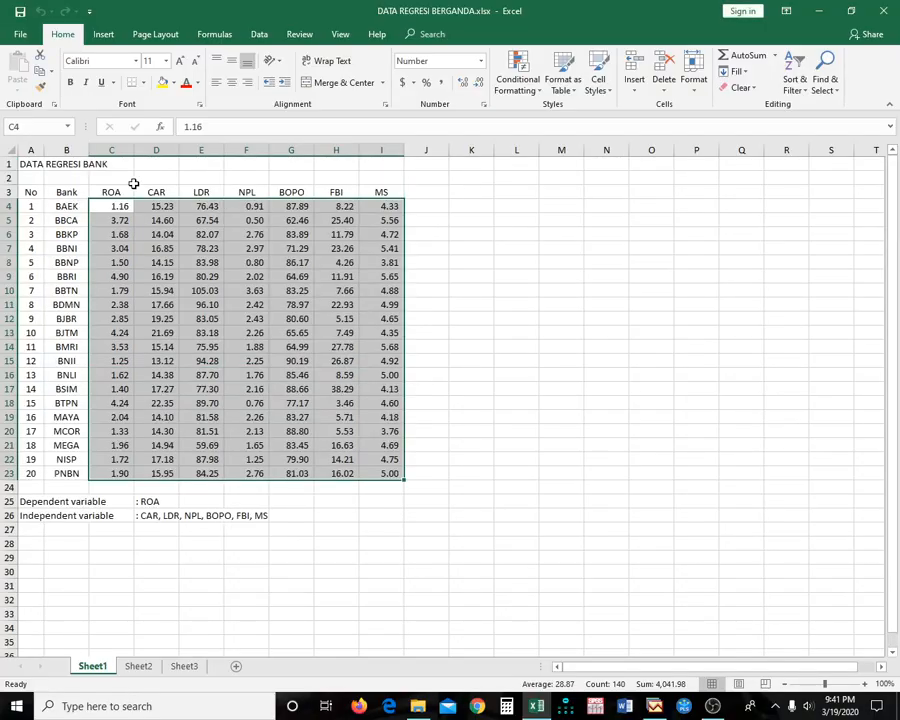
pyautogui.click(120, 178)
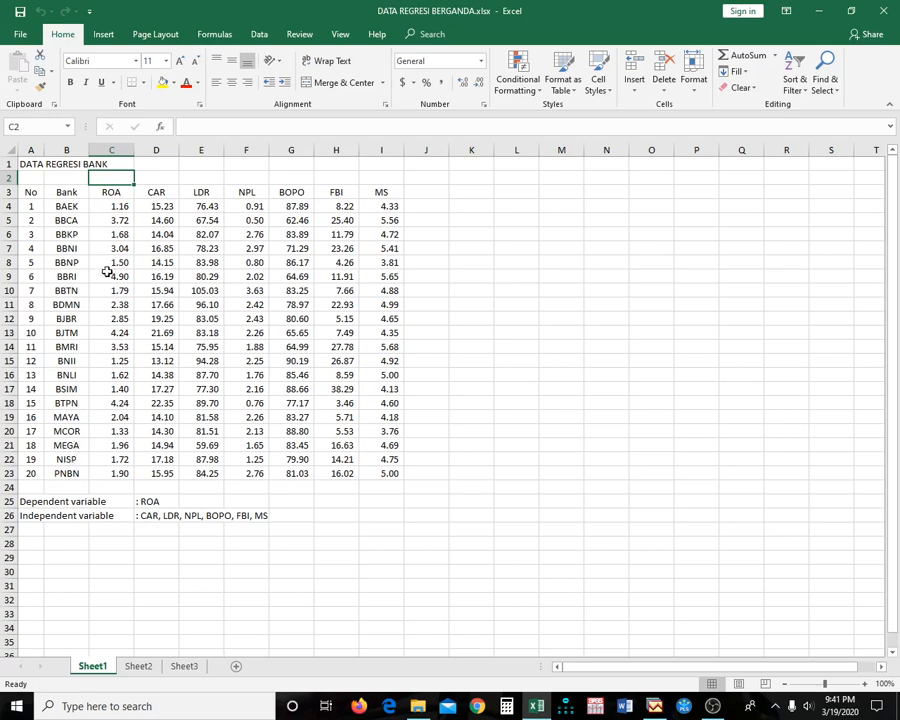
pyautogui.click(150, 501)
pyautogui.click(156, 515)
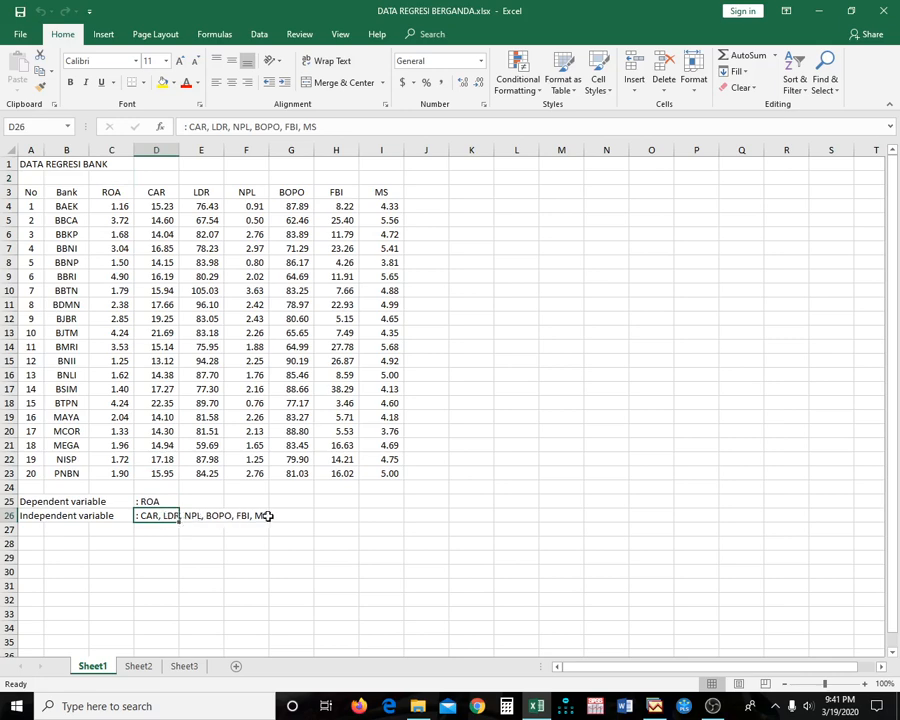
# - Copy the numeric values of all seven variables for the 20 banks, cells C4:I23
pyautogui.click(120, 207)
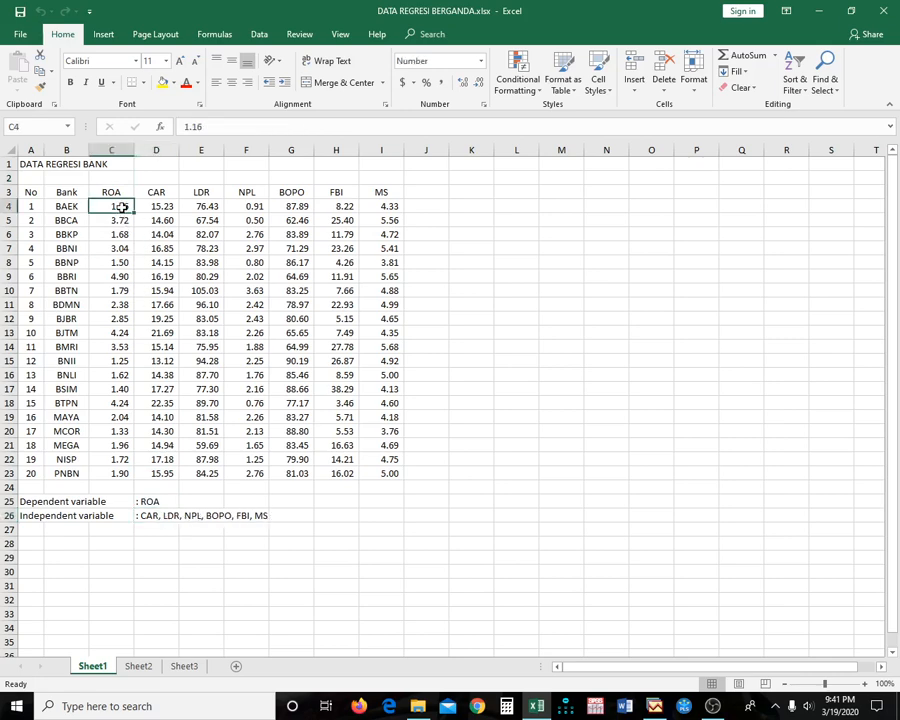
pyautogui.hotkey('shift', 'Right')
pyautogui.hotkey('shift', 'Right')
pyautogui.hotkey('shift', 'Right')
pyautogui.hotkey('shift', 'Right')
pyautogui.hotkey('shift', 'Right')
pyautogui.hotkey('shift', 'Right')
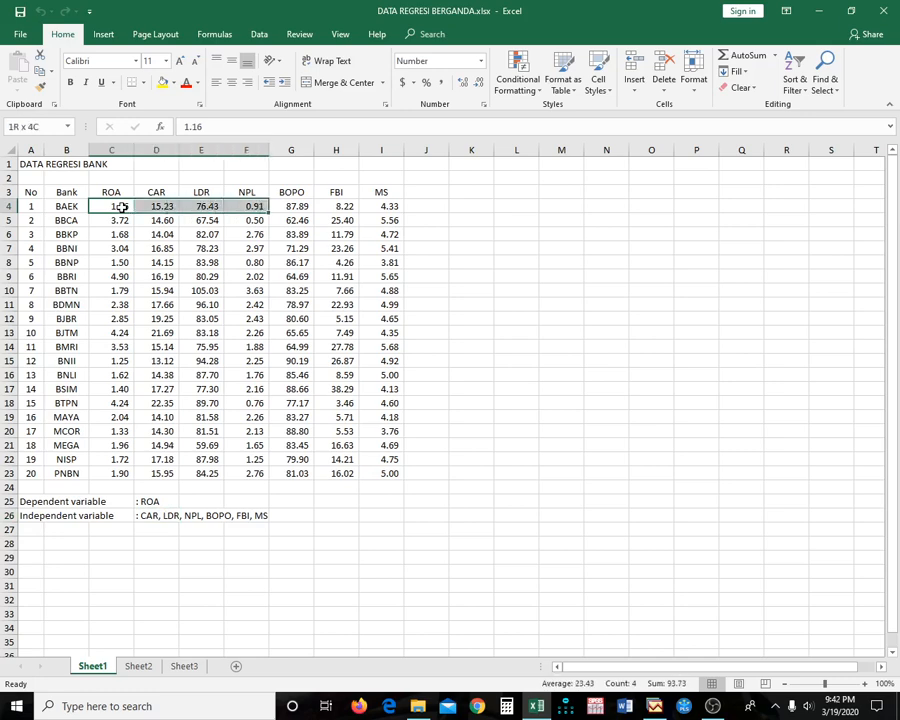
pyautogui.hotkey('shift', 'Down')
pyautogui.hotkey('shift', 'Down')
pyautogui.hotkey('shift', 'Down')
pyautogui.hotkey('shift', 'Down')
pyautogui.hotkey('shift', 'Down')
pyautogui.hotkey('shift', 'Down')
pyautogui.hotkey('shift', 'Down')
pyautogui.hotkey('shift', 'Down')
pyautogui.hotkey('shift', 'Down')
pyautogui.hotkey('shift', 'Down')
pyautogui.hotkey('shift', 'Down')
pyautogui.hotkey('shift', 'Down')
pyautogui.hotkey('shift', 'Down')
pyautogui.hotkey('shift', 'Down')
pyautogui.hotkey('shift', 'Down')
pyautogui.hotkey('shift', 'Down')
pyautogui.hotkey('shift', 'Down')
pyautogui.hotkey('shift', 'Down')
pyautogui.hotkey('shift', 'Down')
pyautogui.hotkey('shift', 'Down')
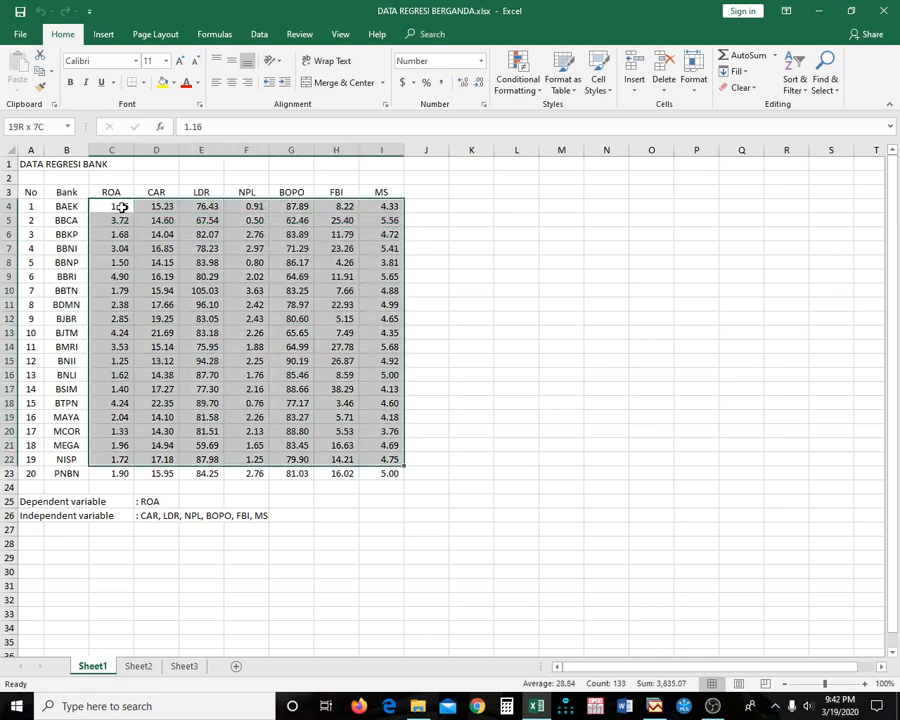
pyautogui.hotkey('ctrl', 'c')
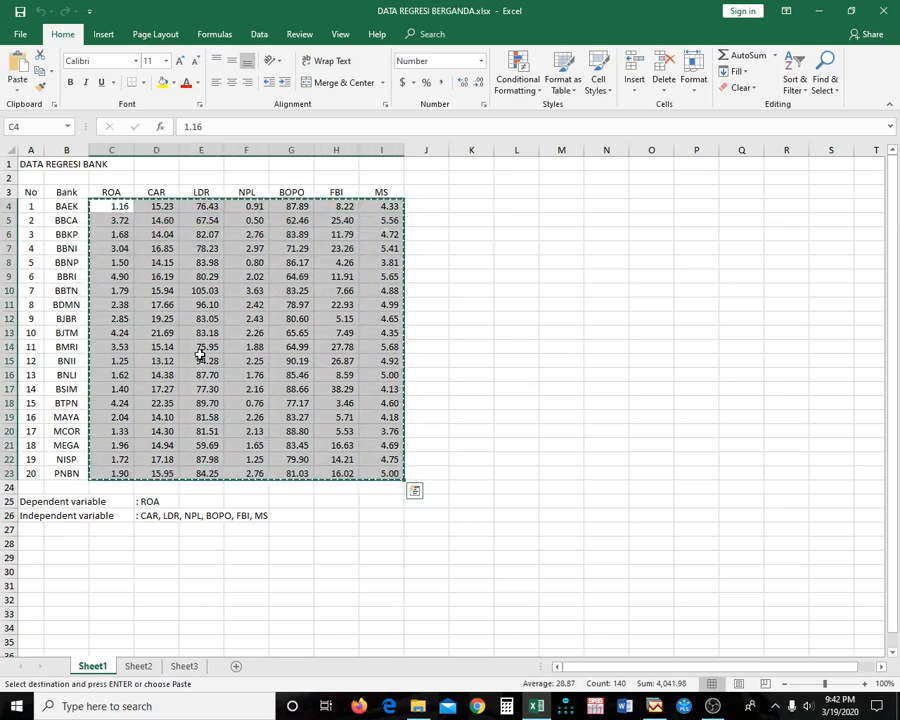
# - Switch back to EViews and create the undated workfile with 20 observations
pyautogui.click(653, 707)
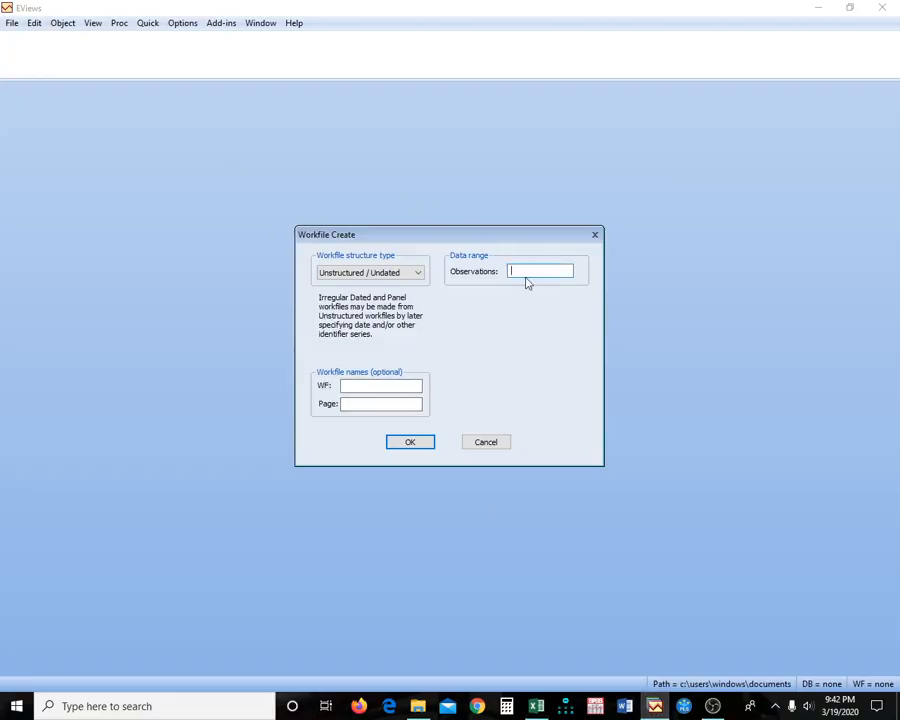
pyautogui.write('20')
pyautogui.click(414, 441)
# - Run the command data to open an empty group, place it beside the workfile window and paste the copied bank data
pyautogui.click(48, 44)
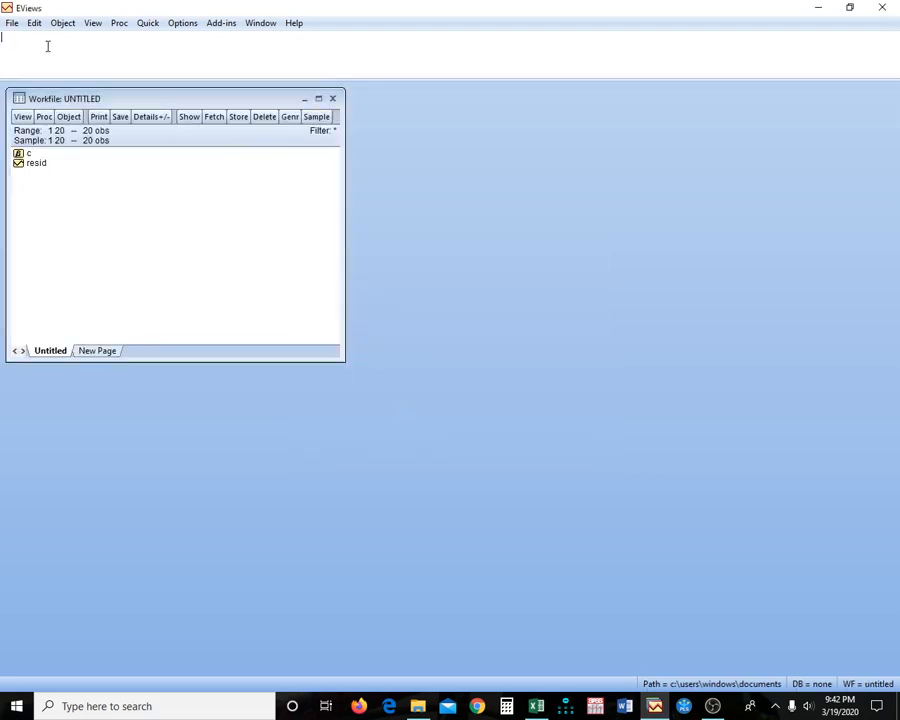
pyautogui.write('data')
pyautogui.press('Return')
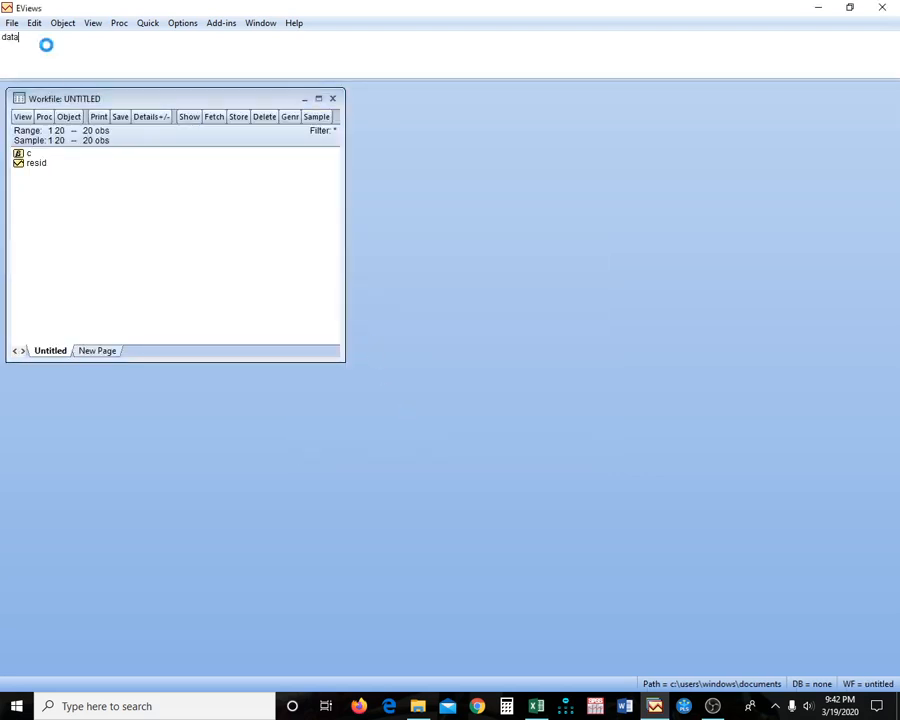
pyautogui.moveTo(186, 119); pyautogui.dragTo(512, 101)
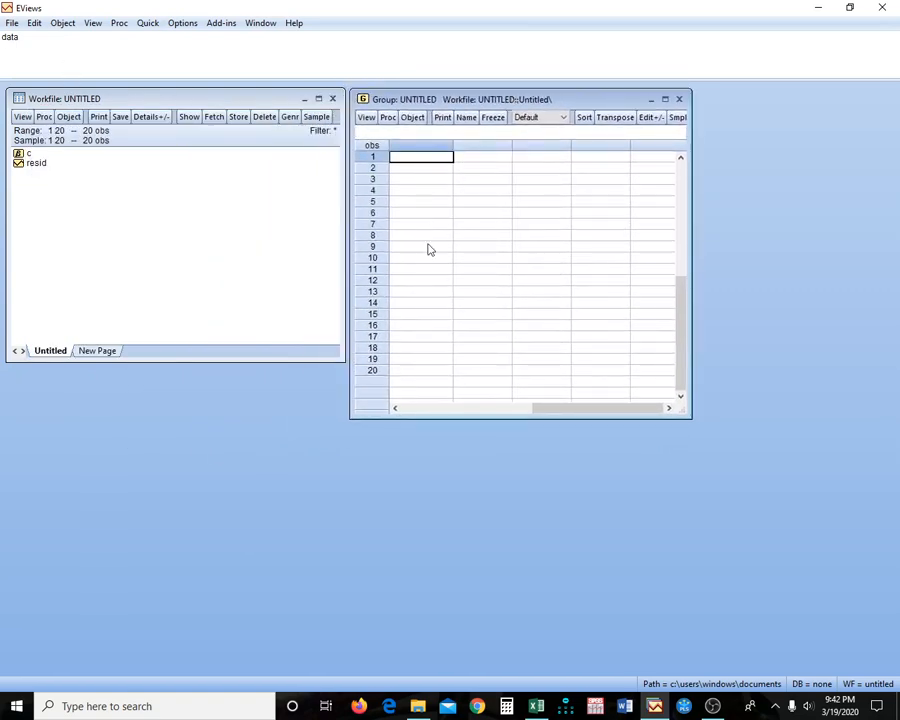
pyautogui.hotkey('ctrl', 'v')
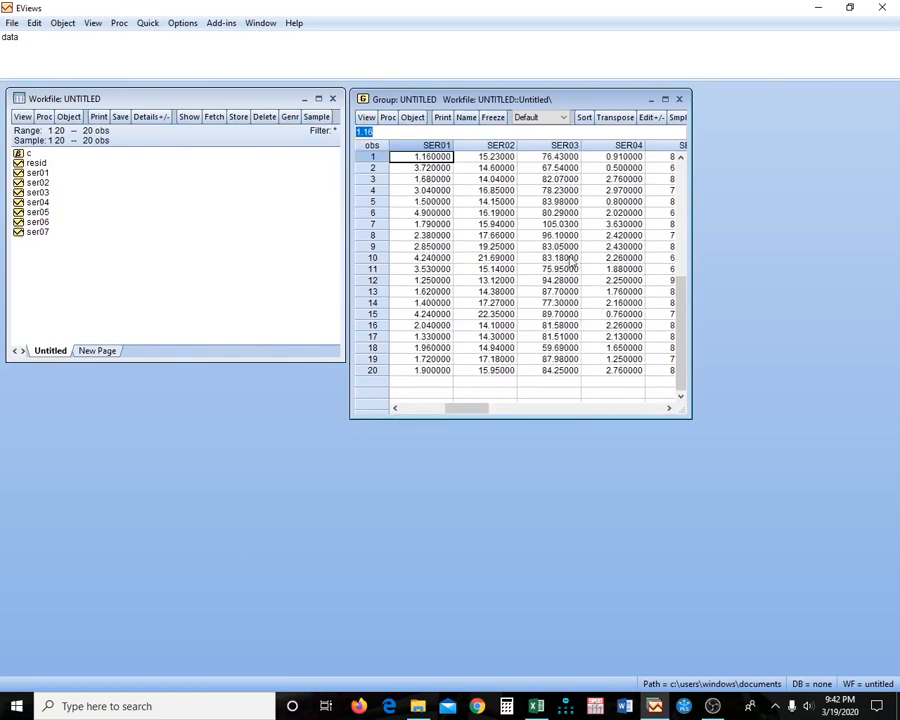
# - Rename series SER01 as ROA and SER02 as CAR in the group's header row
pyautogui.click(622, 225)
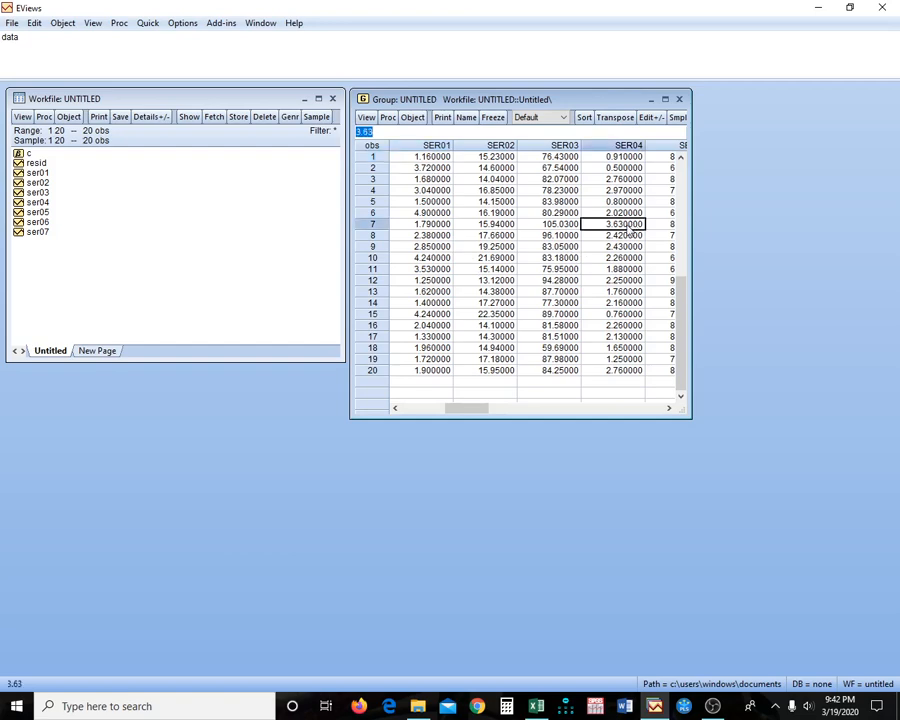
pyautogui.scroll(1, 592, 259)
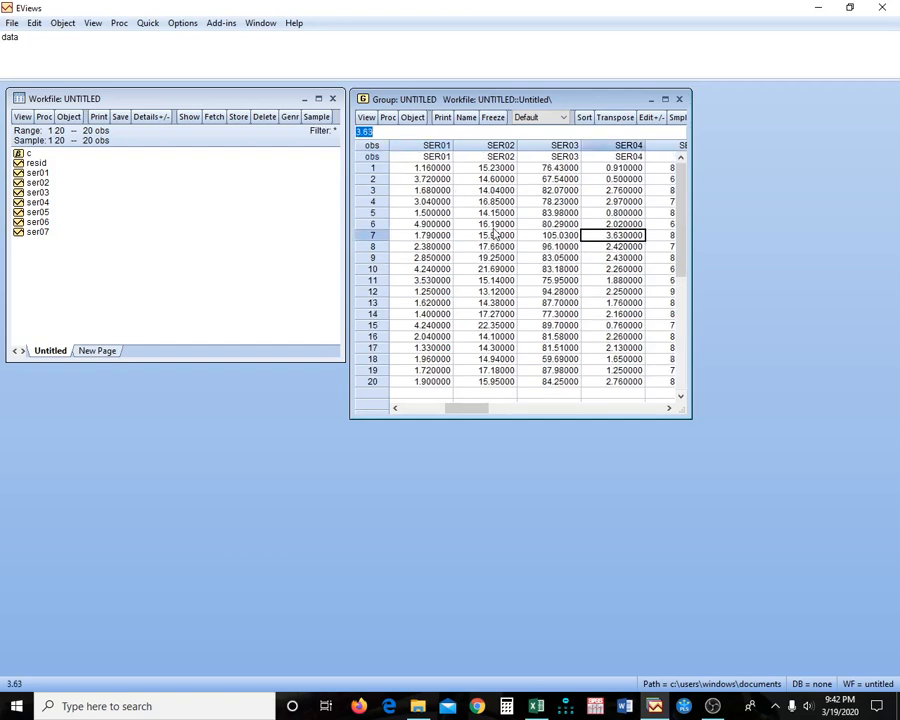
pyautogui.click(448, 158)
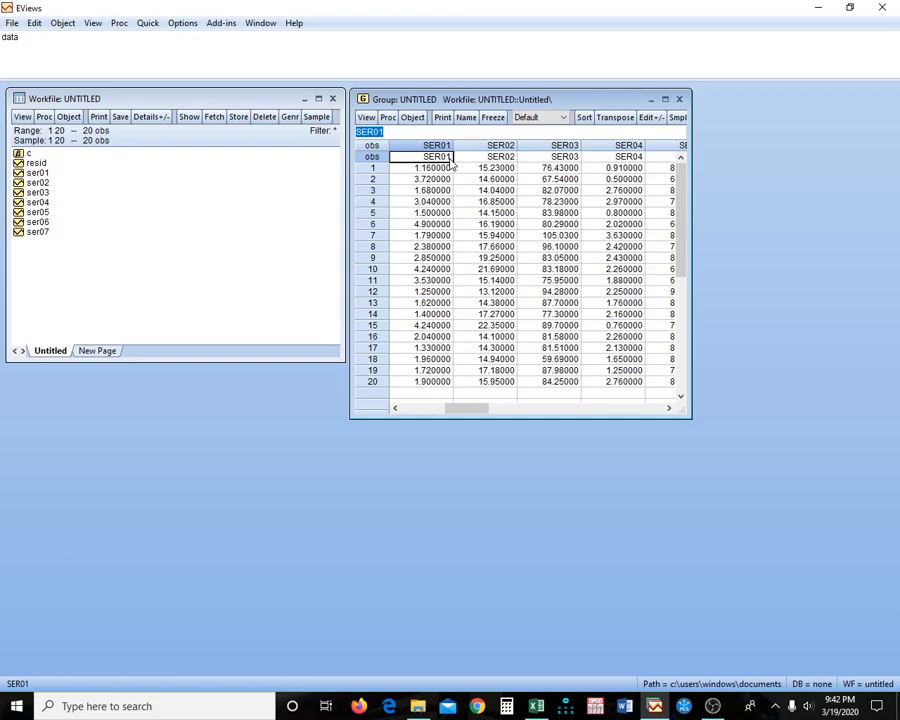
pyautogui.write('roa')
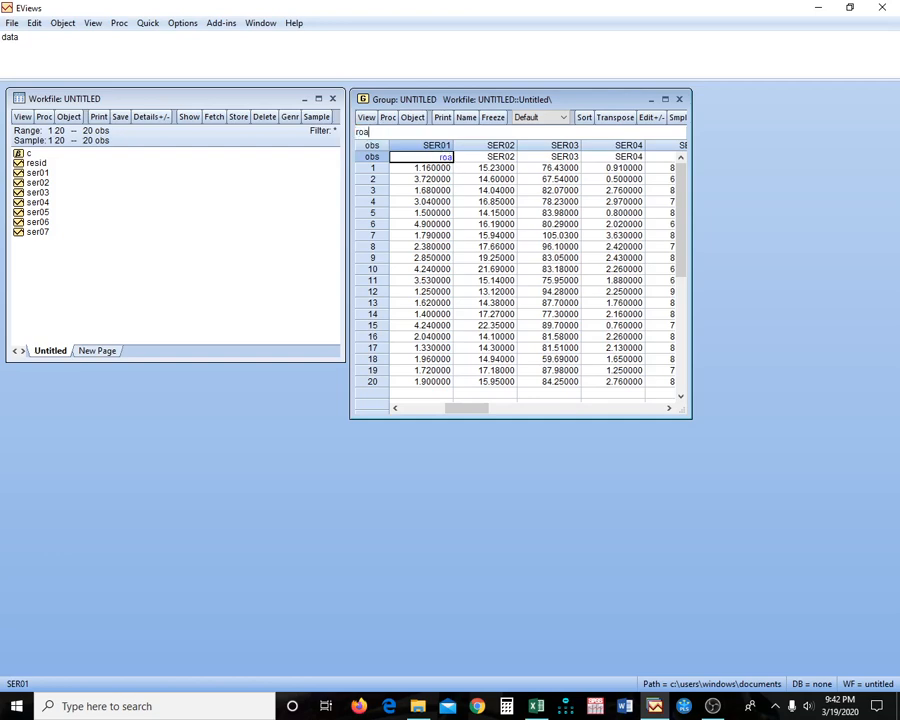
pyautogui.press('BackSpace')
pyautogui.press('BackSpace')
pyautogui.press('BackSpace')
pyautogui.write('ROA')
pyautogui.press('Return')
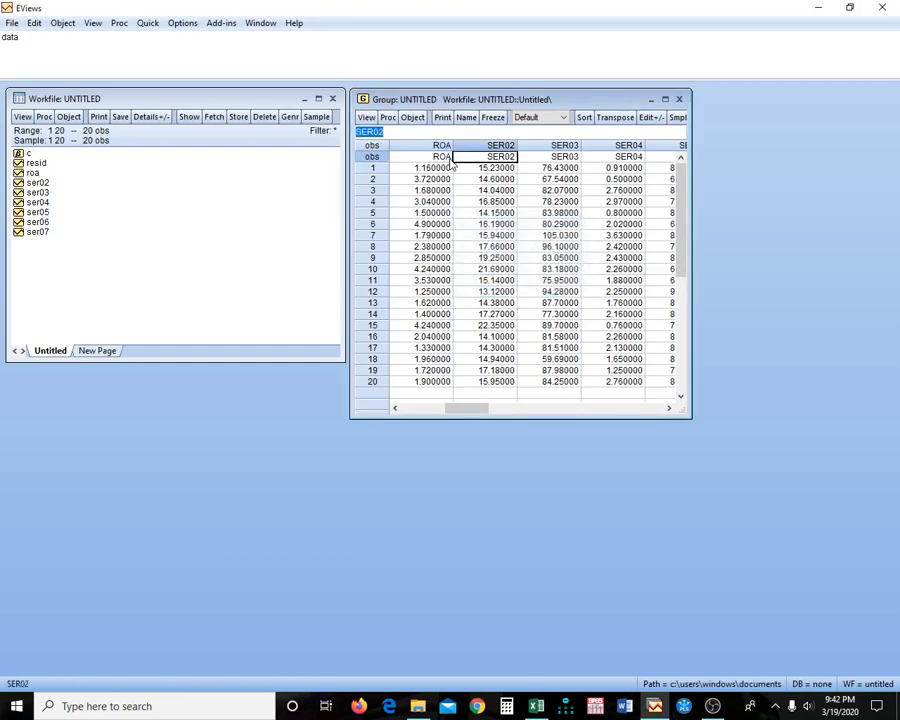
pyautogui.write('CAR')
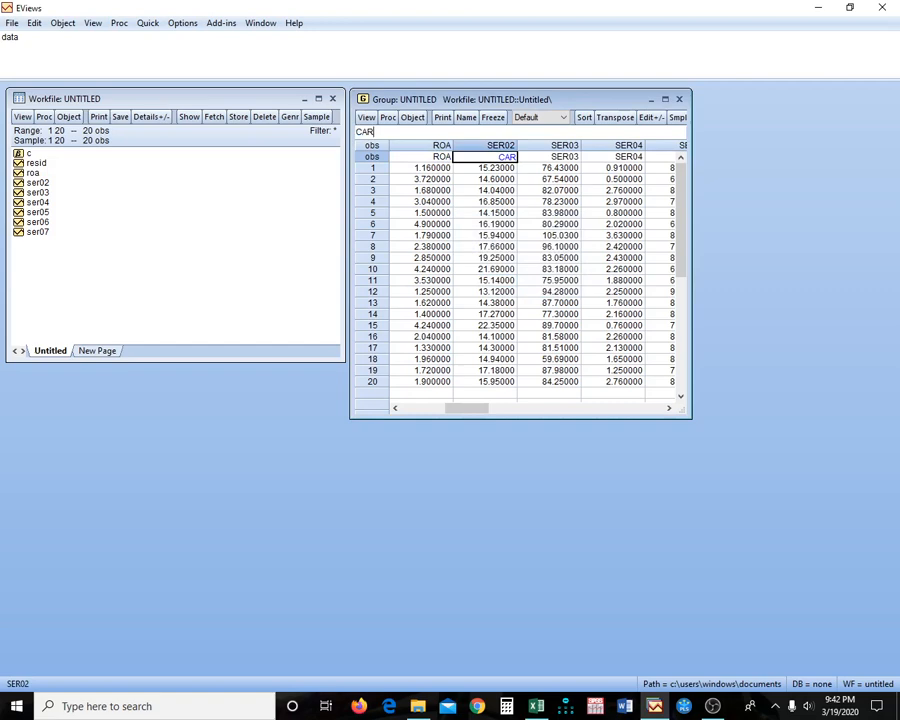
pyautogui.press('Return')
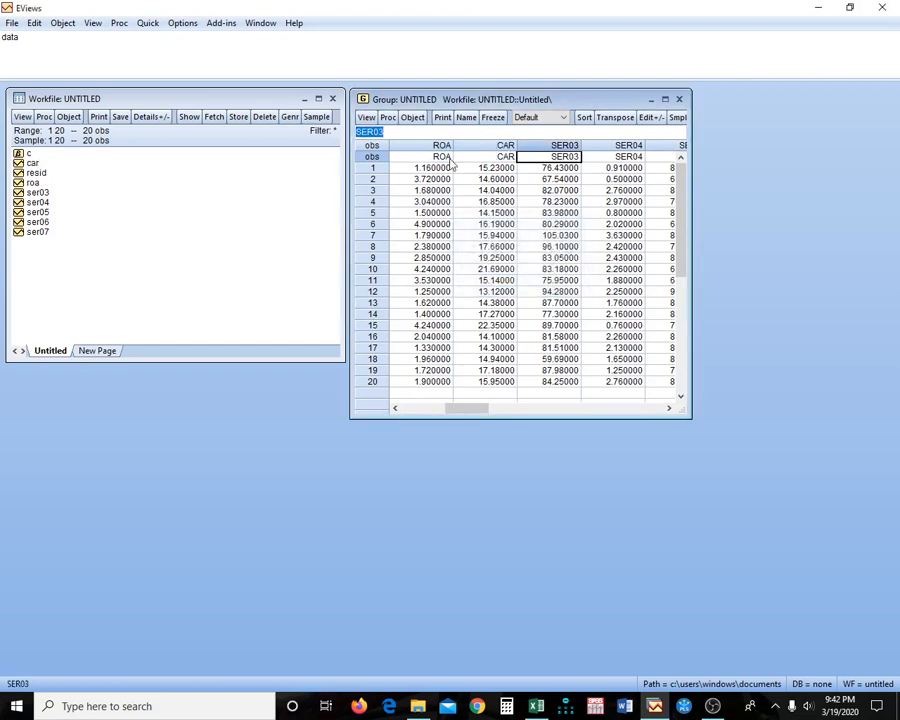
# - Check the variable order in the Excel sheet, and in EViews rename series SER03 as LDR and SER04 as NPL
pyautogui.click(536, 706)
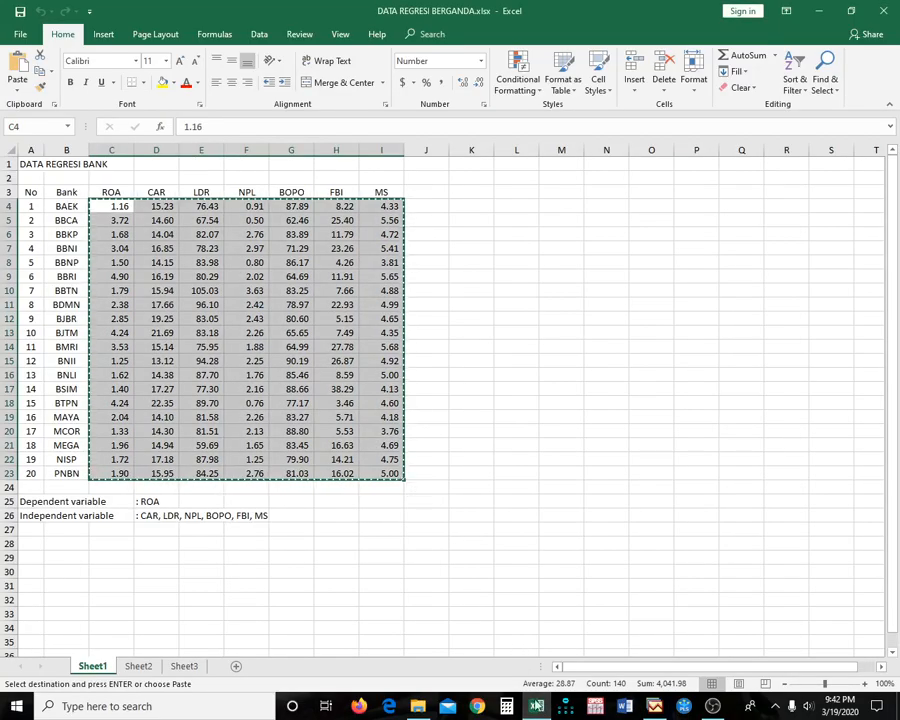
pyautogui.click(655, 708)
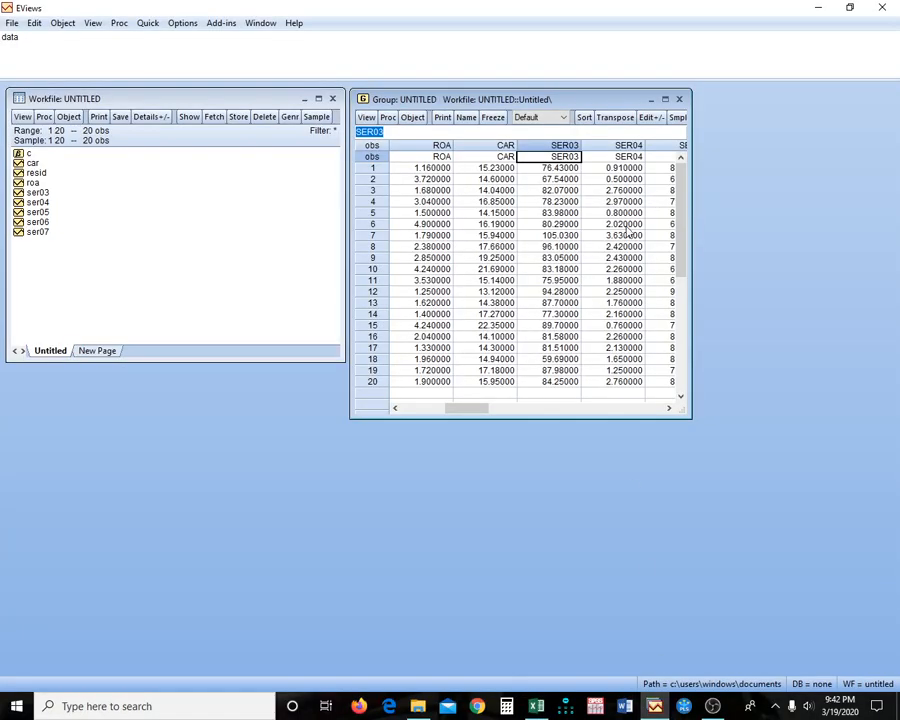
pyautogui.write('LDR')
pyautogui.press('Return')
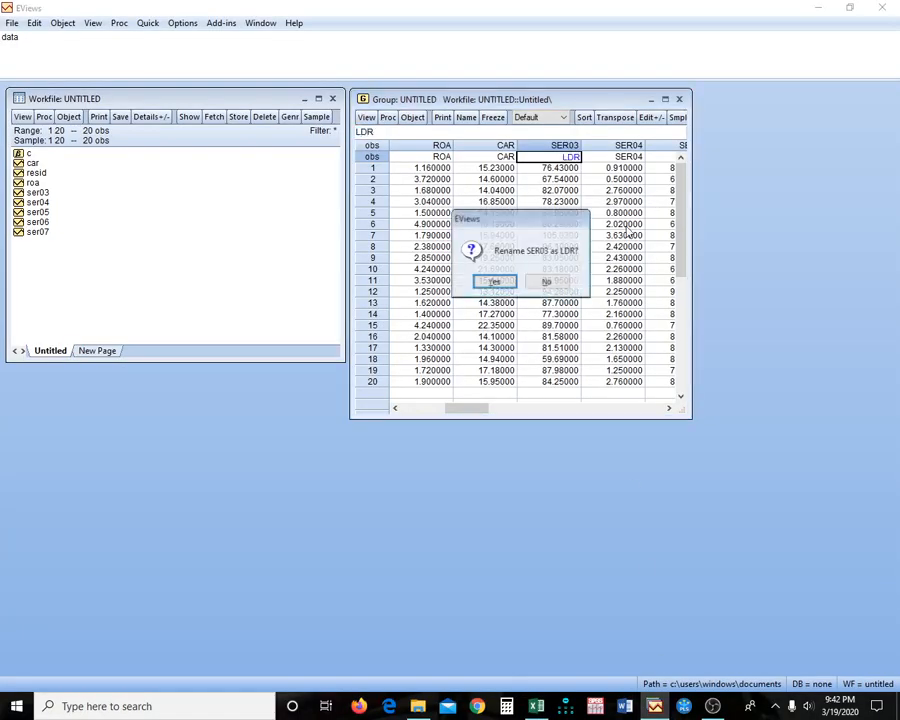
pyautogui.press('Return')
pyautogui.write('npl')
pyautogui.press('Return')
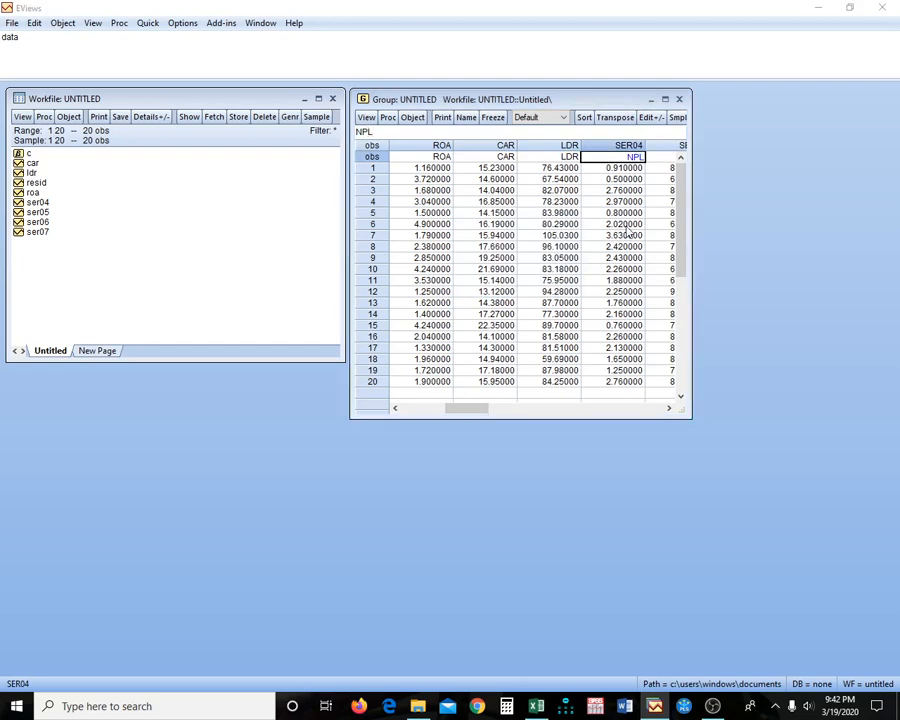
pyautogui.press('Return')
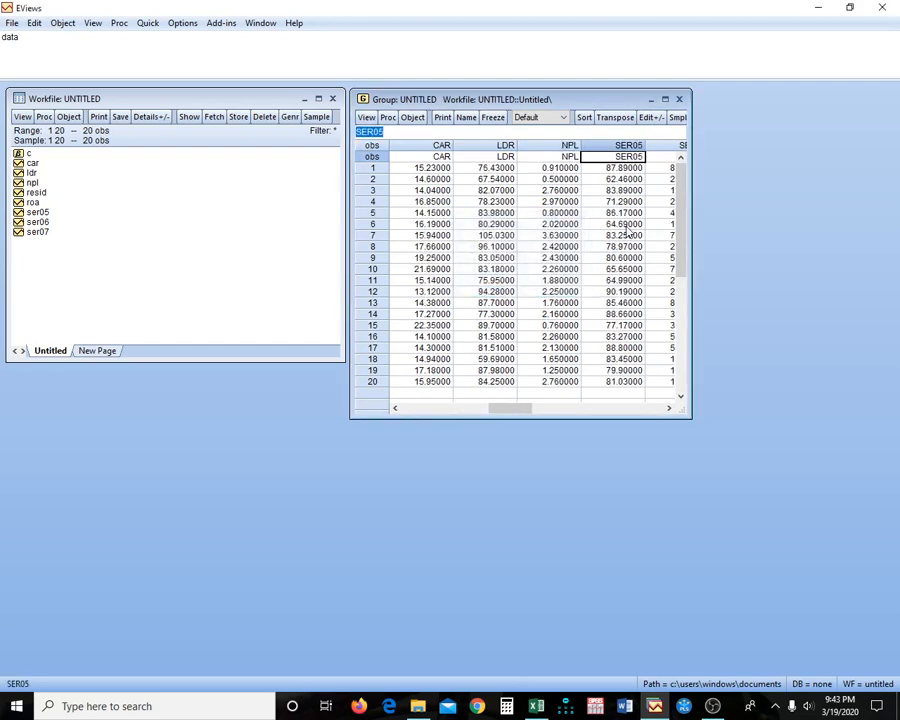
# - Rename series SER05 as BOPO, SER06 as FBI and SER07 as MS in the group's header row
pyautogui.write('BOPO')
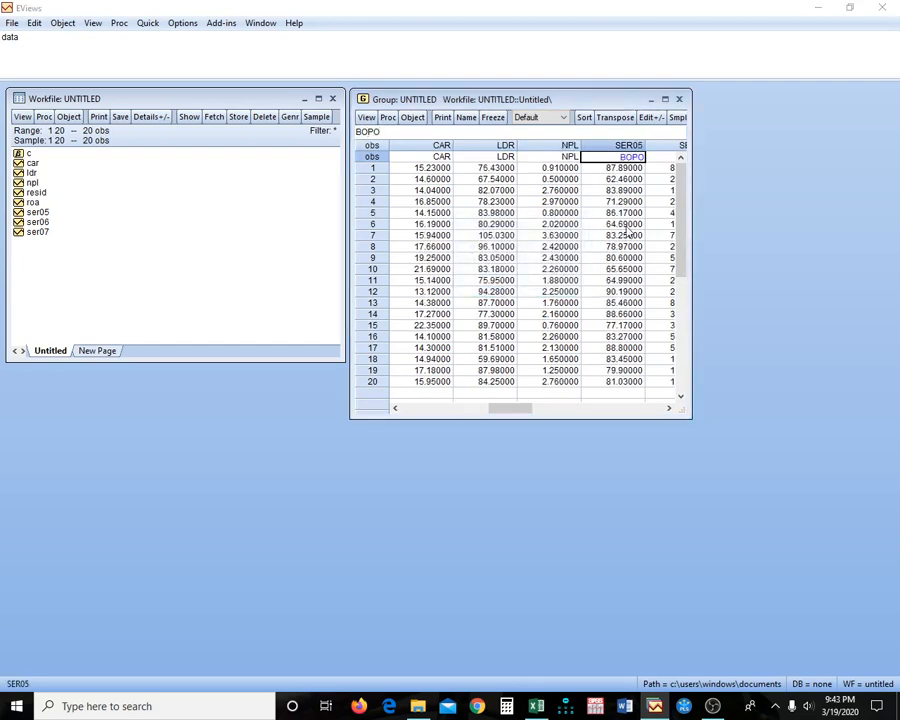
pyautogui.press('Return')
pyautogui.press('Return')
pyautogui.write('FBI')
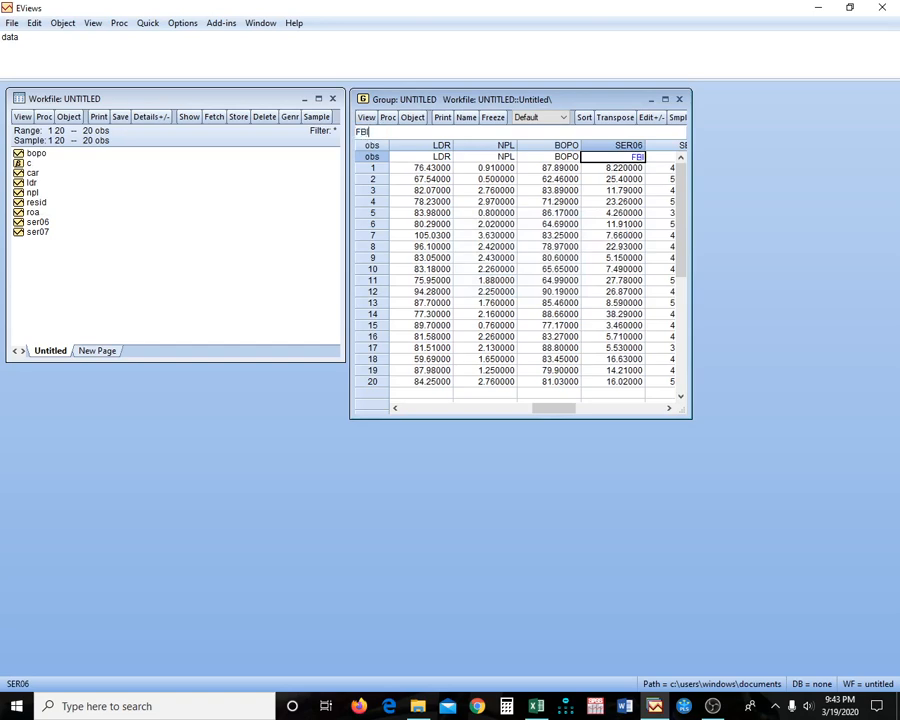
pyautogui.press('Return')
pyautogui.press('Return')
pyautogui.write('MS')
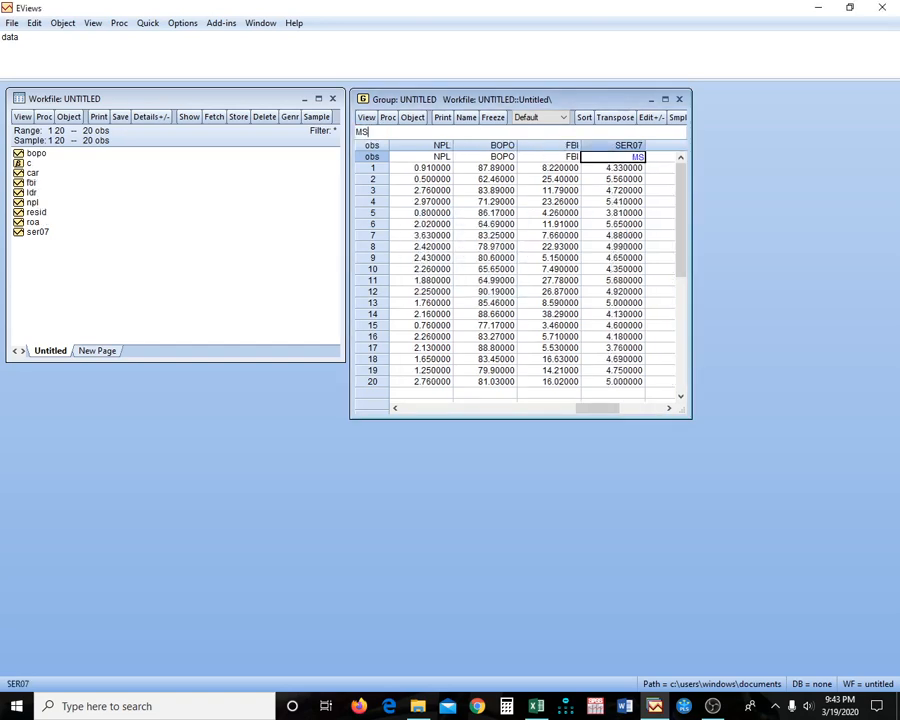
pyautogui.press('Return')
pyautogui.press('Return')
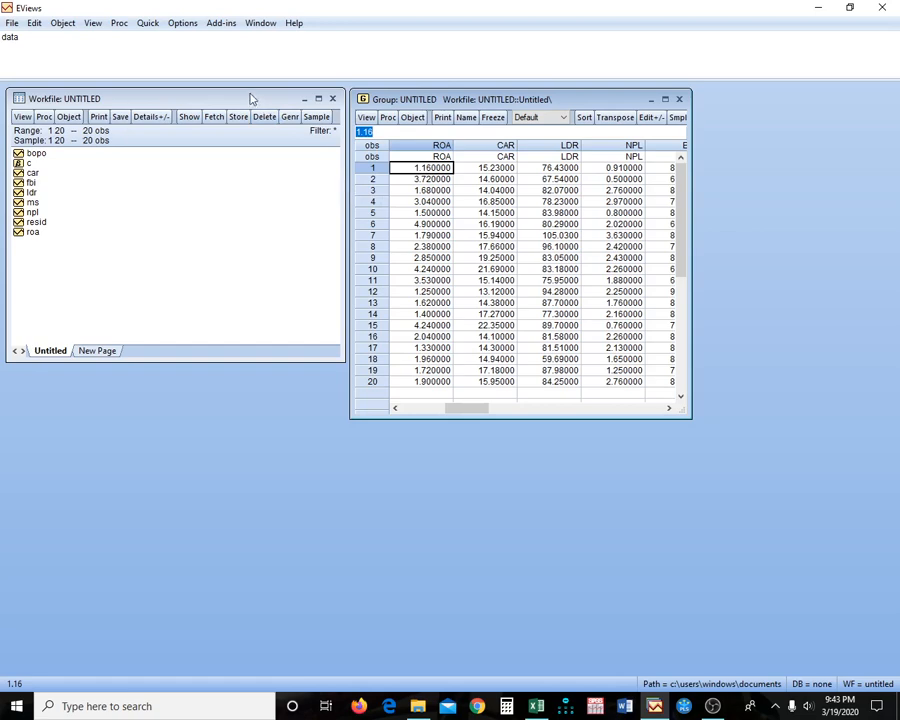
# - Estimate a least squares equation specified as ROA C CAR LDR NPL BOPO FBI MS over sample 1 20, and reposition its output window
pyautogui.click(148, 23)
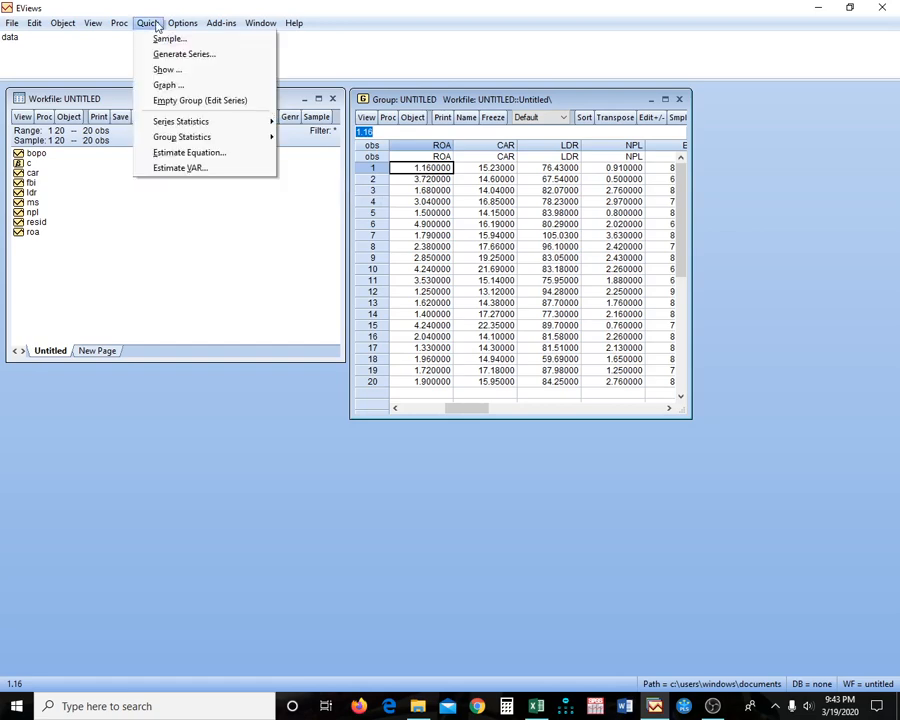
pyautogui.click(228, 152)
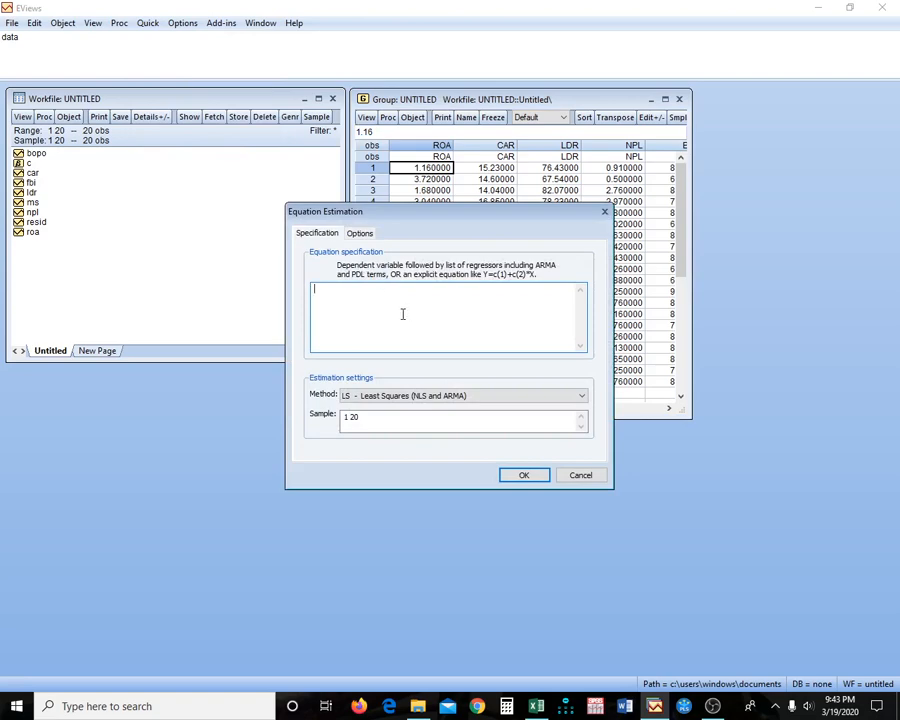
pyautogui.moveTo(460, 213); pyautogui.dragTo(517, 258)
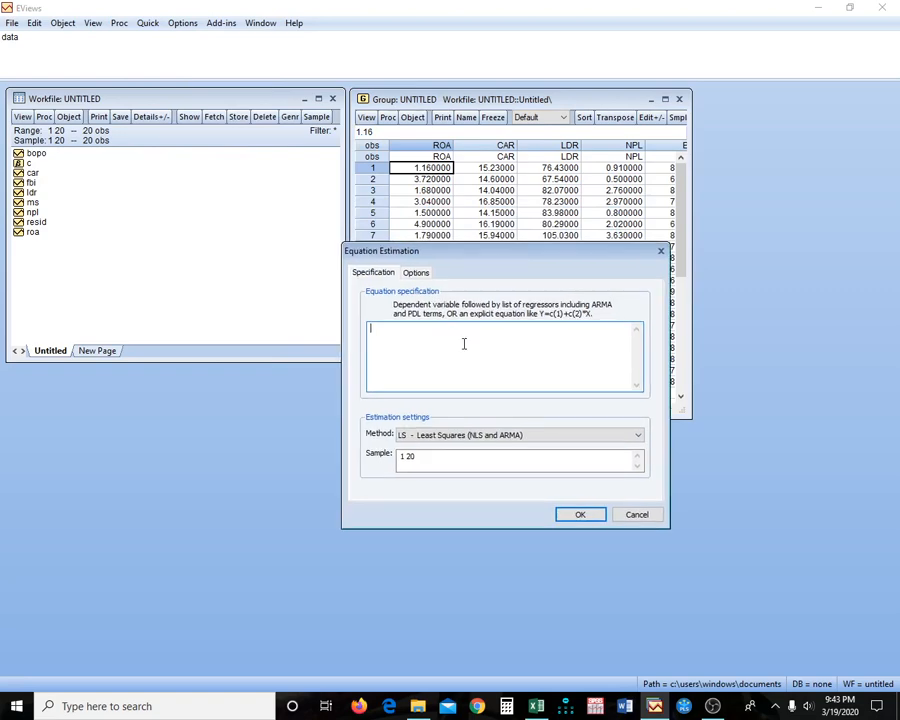
pyautogui.write('ROA C CAR LDR NPL BOPO FBI MS')
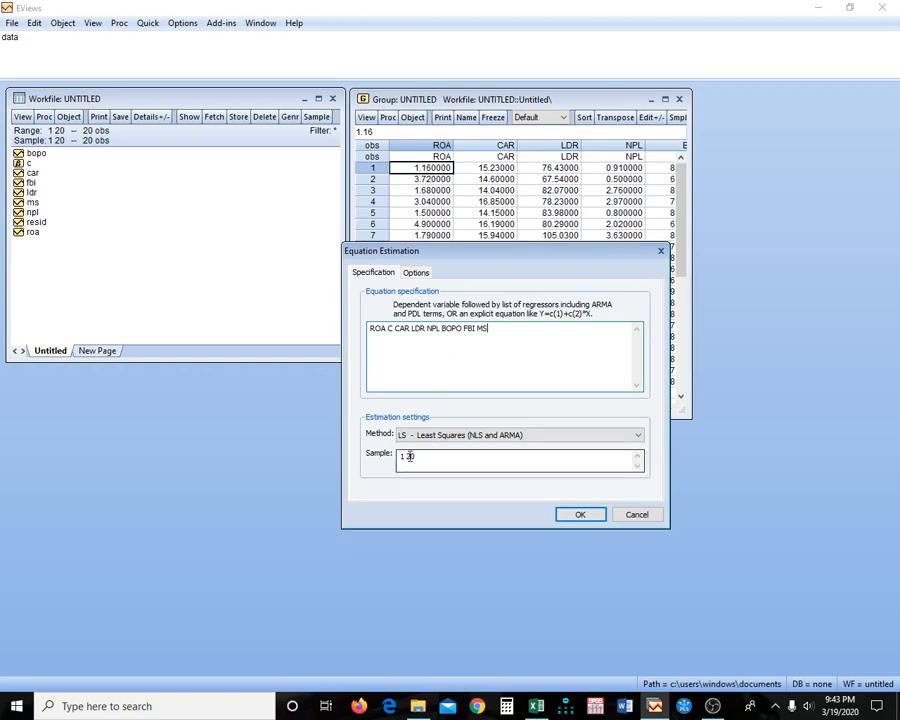
pyautogui.click(581, 515)
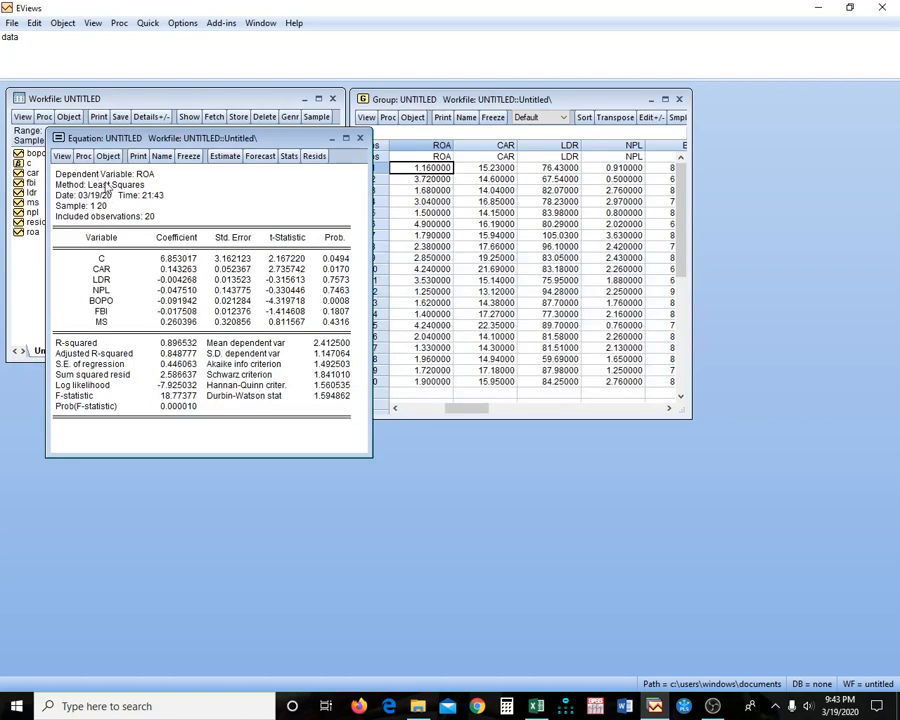
pyautogui.moveTo(234, 140); pyautogui.dragTo(378, 163)
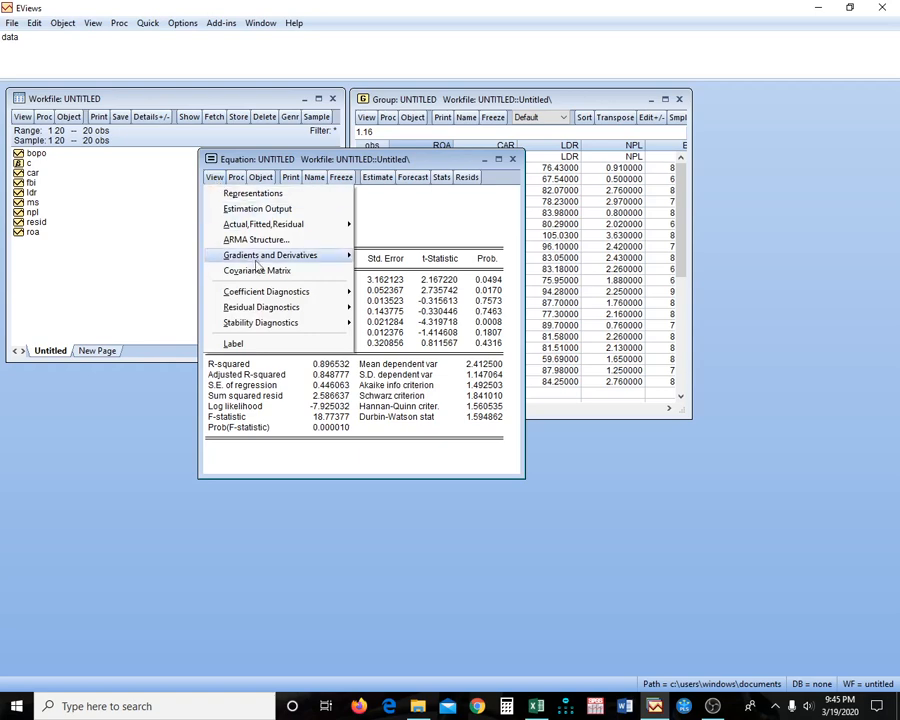
# - Run the histogram normality test on the equation's residuals, followed by the serial correlation LM test with 2 lags
pyautogui.moveTo(291, 312)
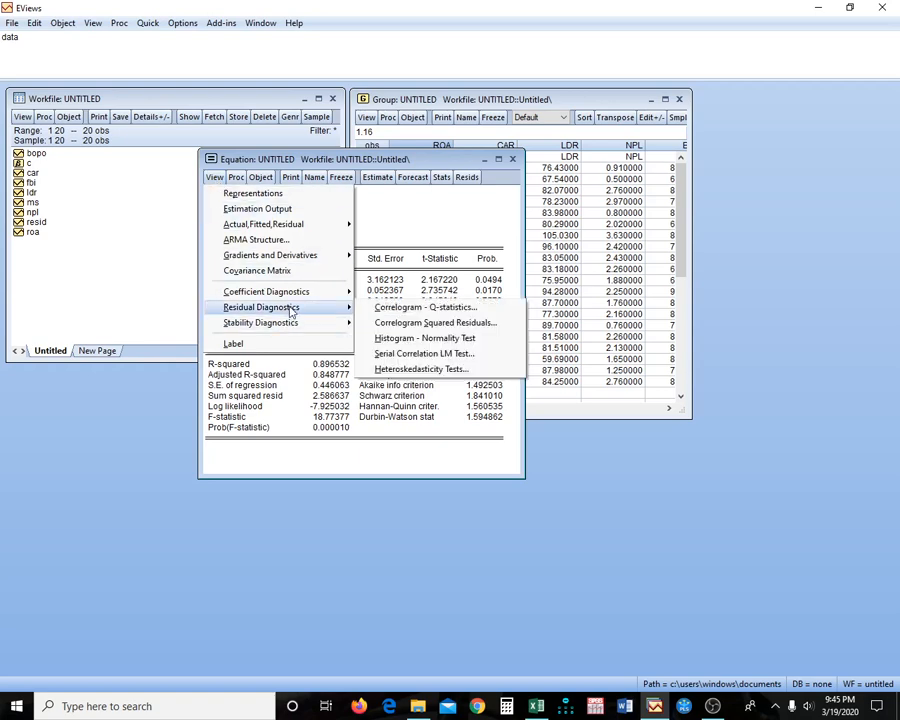
pyautogui.click(432, 340)
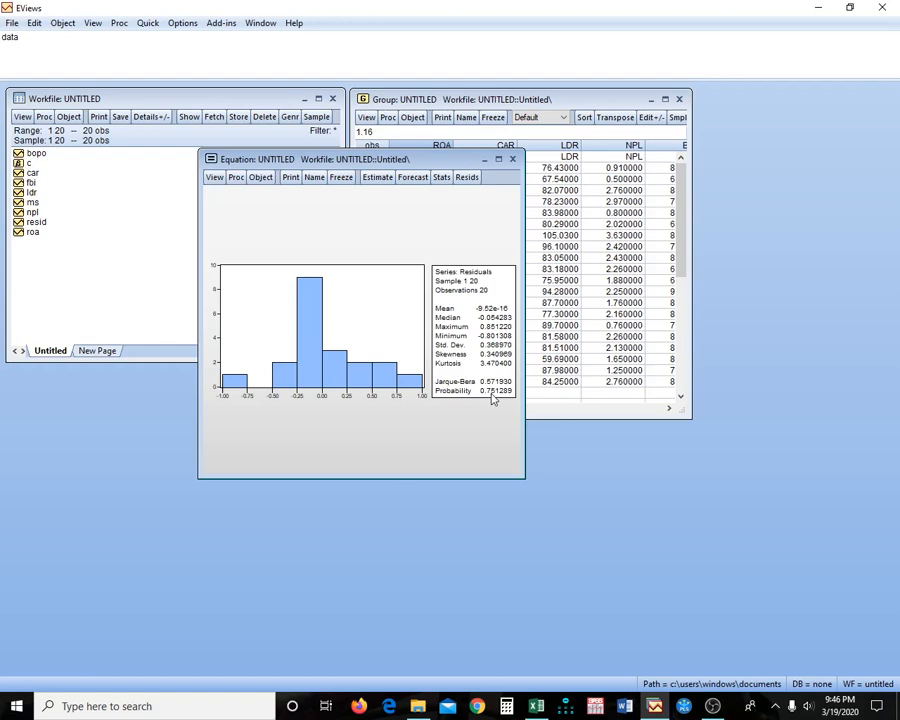
pyautogui.click(214, 177)
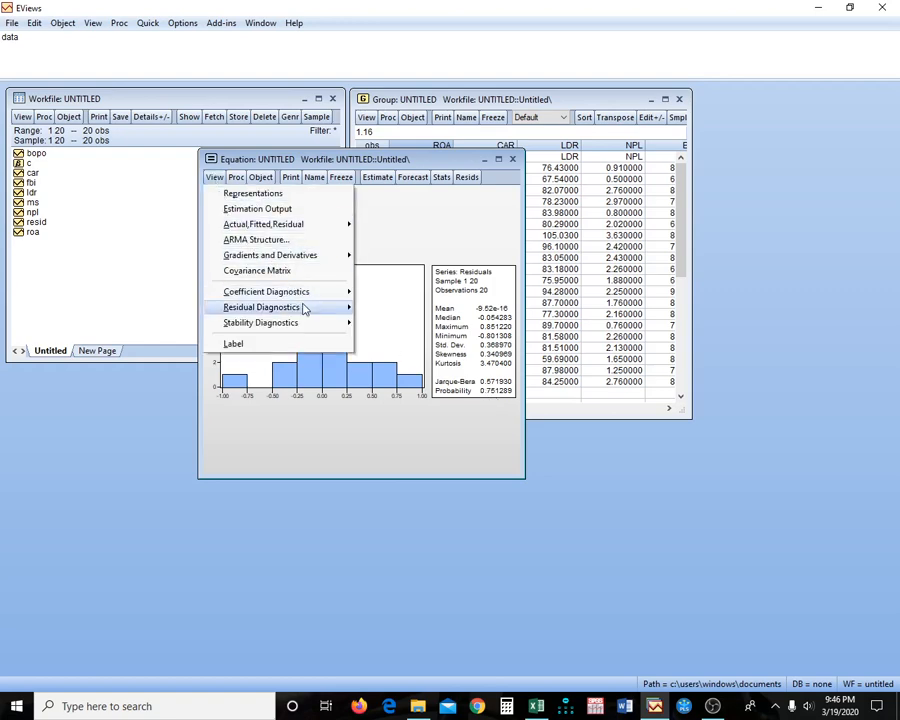
pyautogui.moveTo(352, 308)
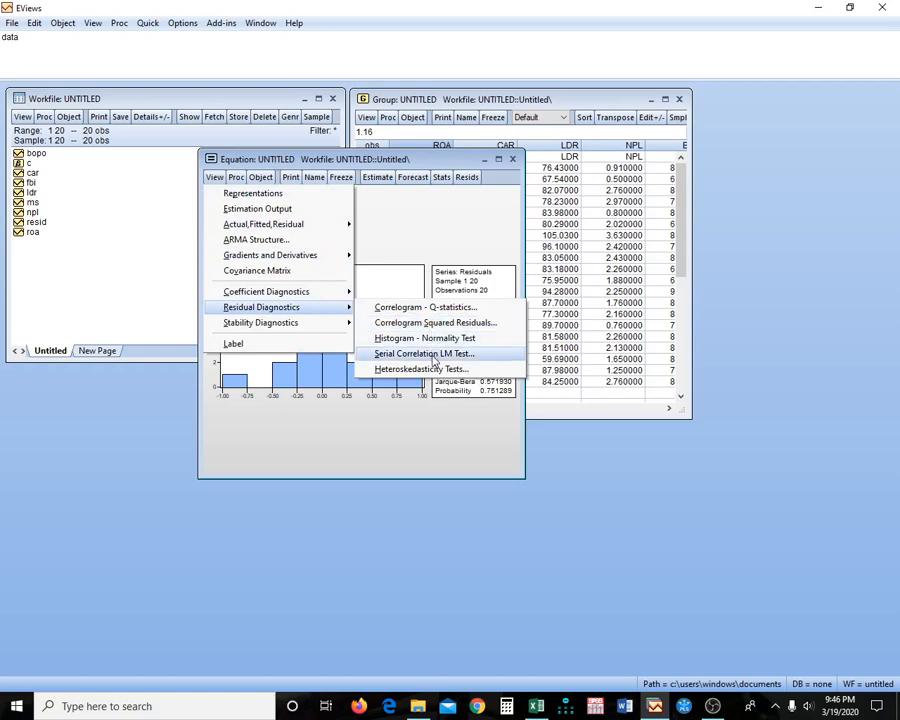
pyautogui.click(428, 353)
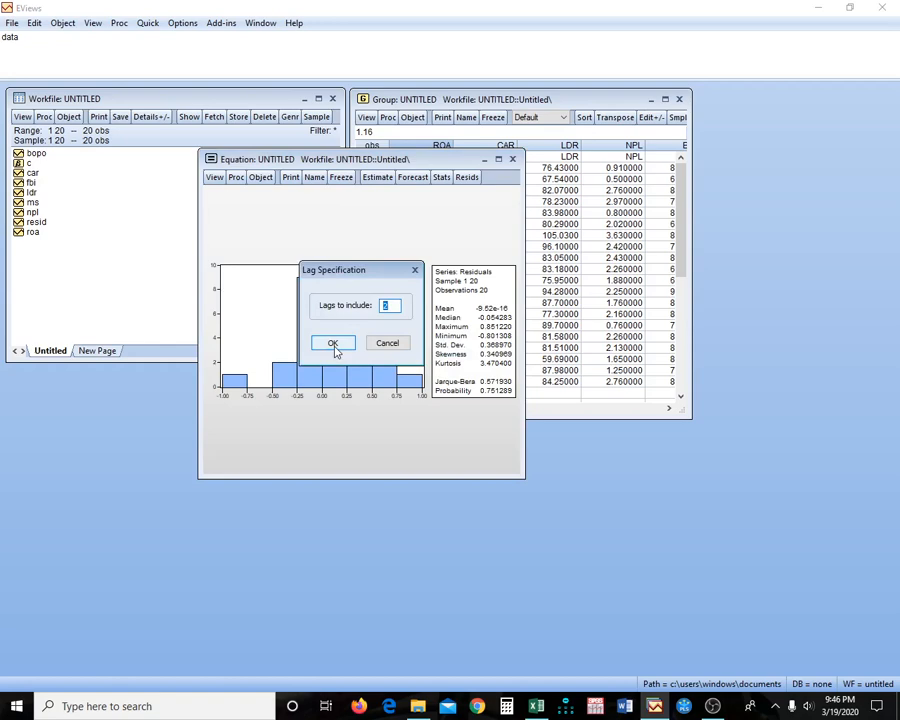
pyautogui.click(333, 344)
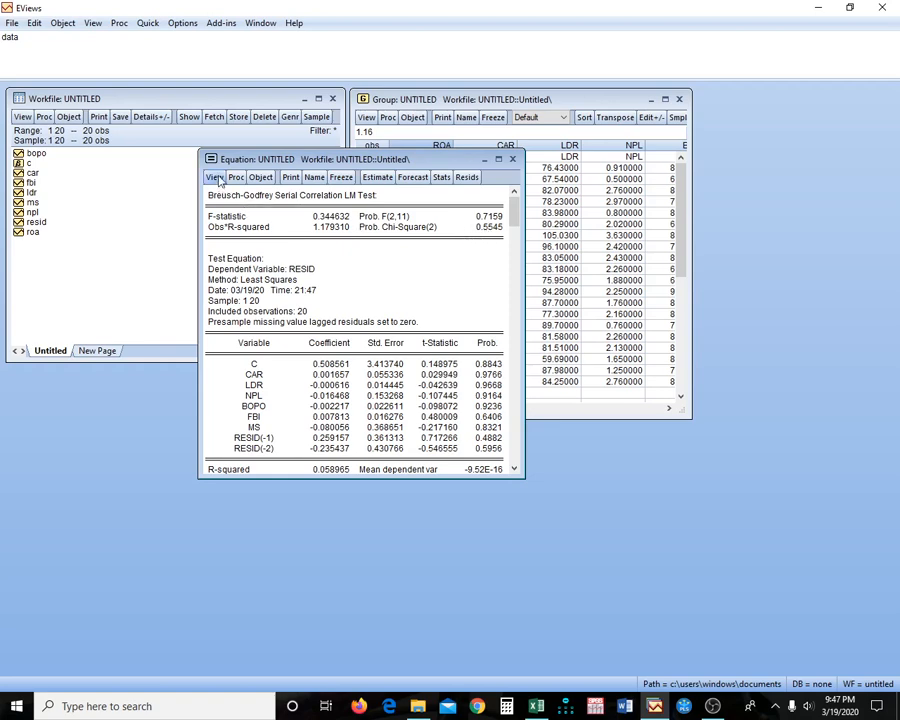
# - Try to run the White heteroskedasticity test with cross terms on the equation's residuals
pyautogui.click(216, 177)
pyautogui.moveTo(285, 309)
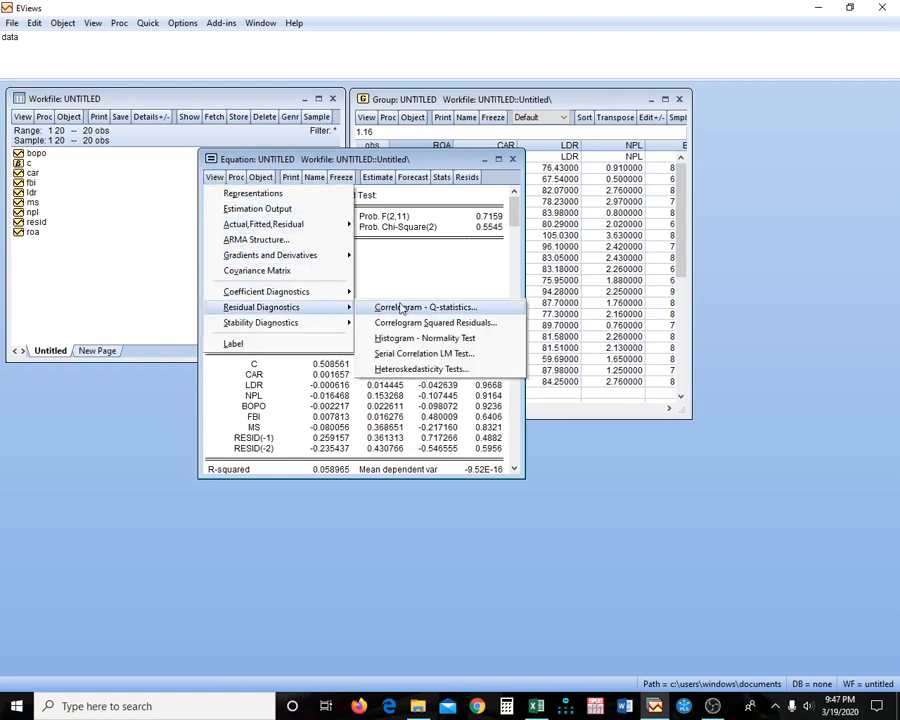
pyautogui.click(410, 369)
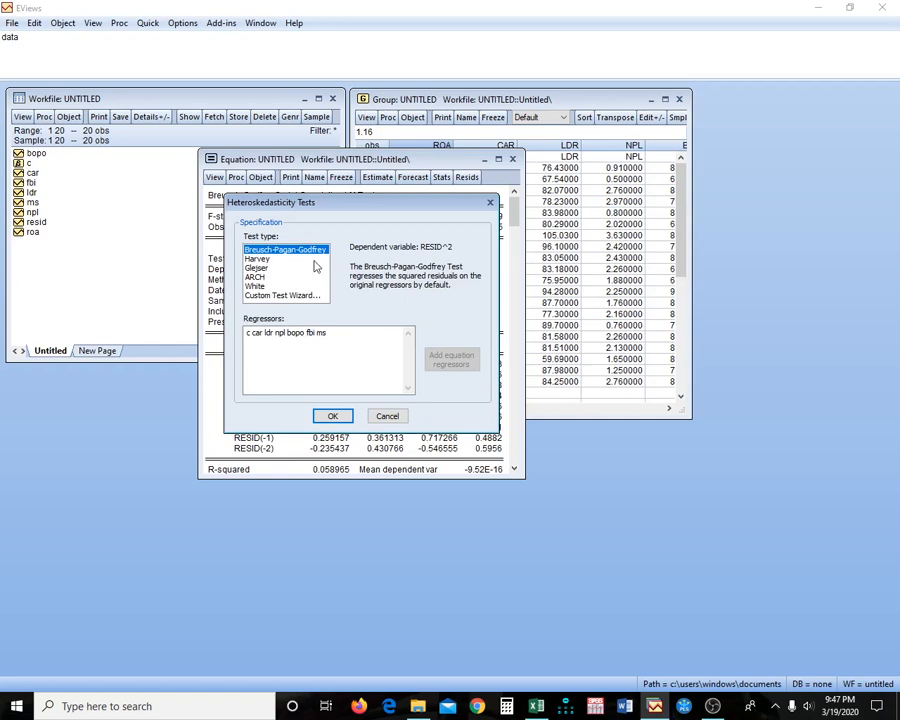
pyautogui.click(265, 288)
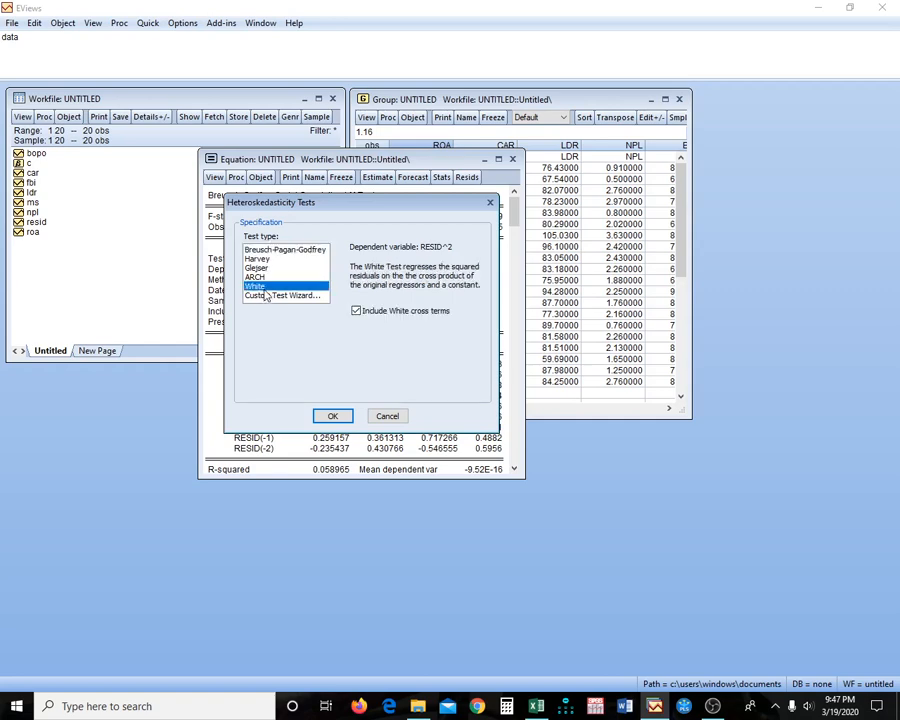
pyautogui.click(333, 416)
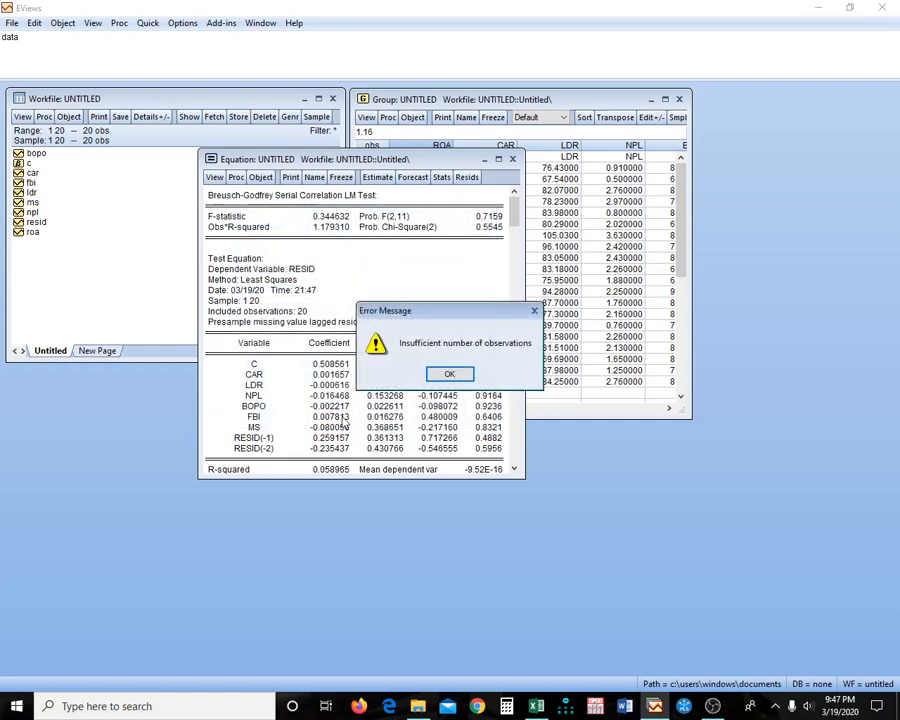
pyautogui.click(449, 376)
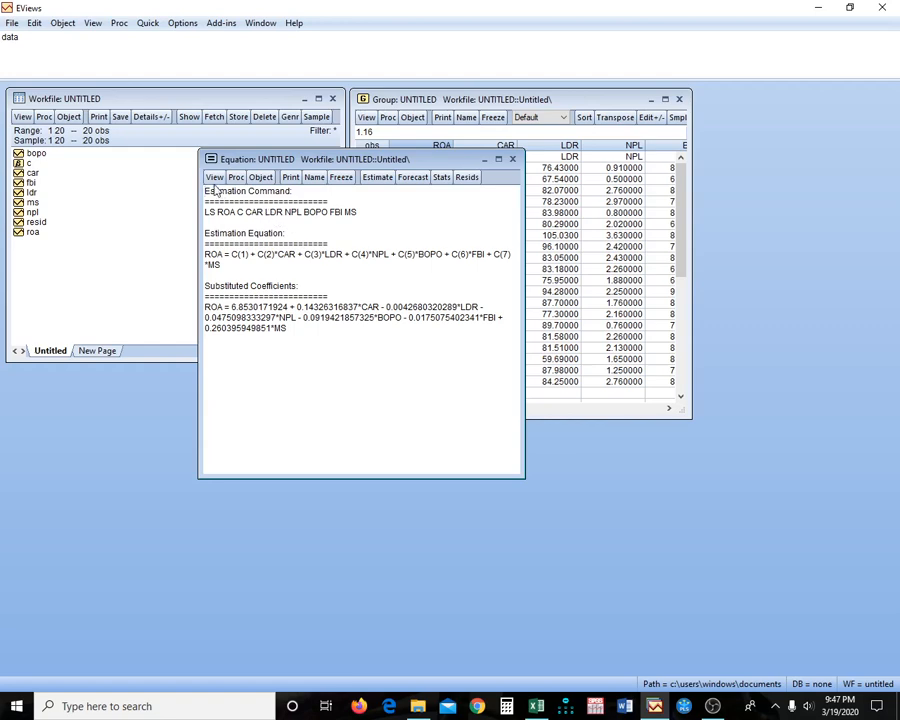
# - Run the Glejser heteroskedasticity test on the equation with regressors c car ldr npl bopo fbi ms
pyautogui.click(216, 180)
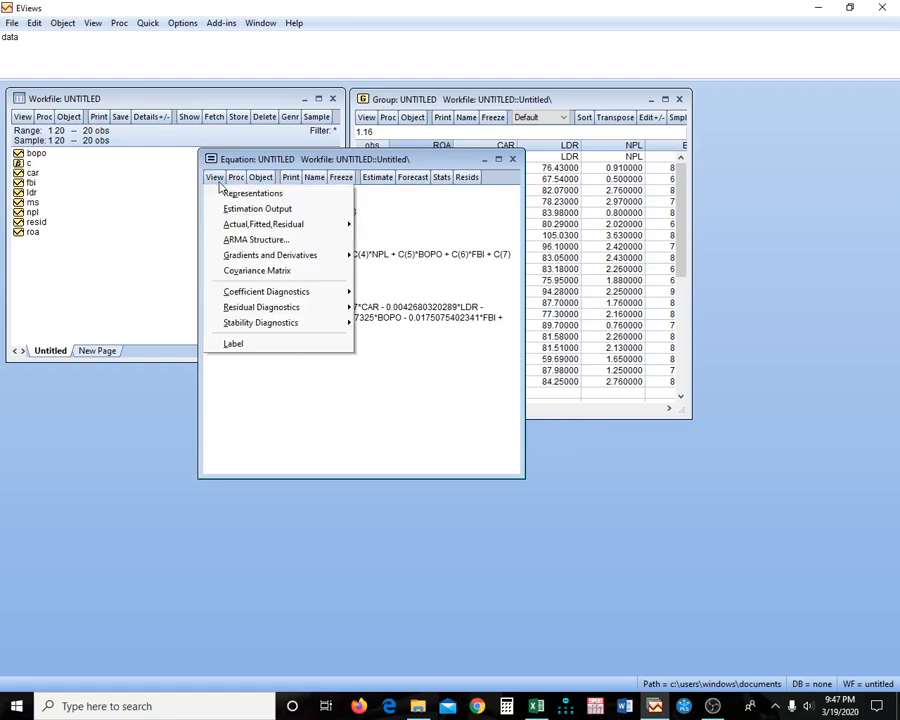
pyautogui.moveTo(280, 308)
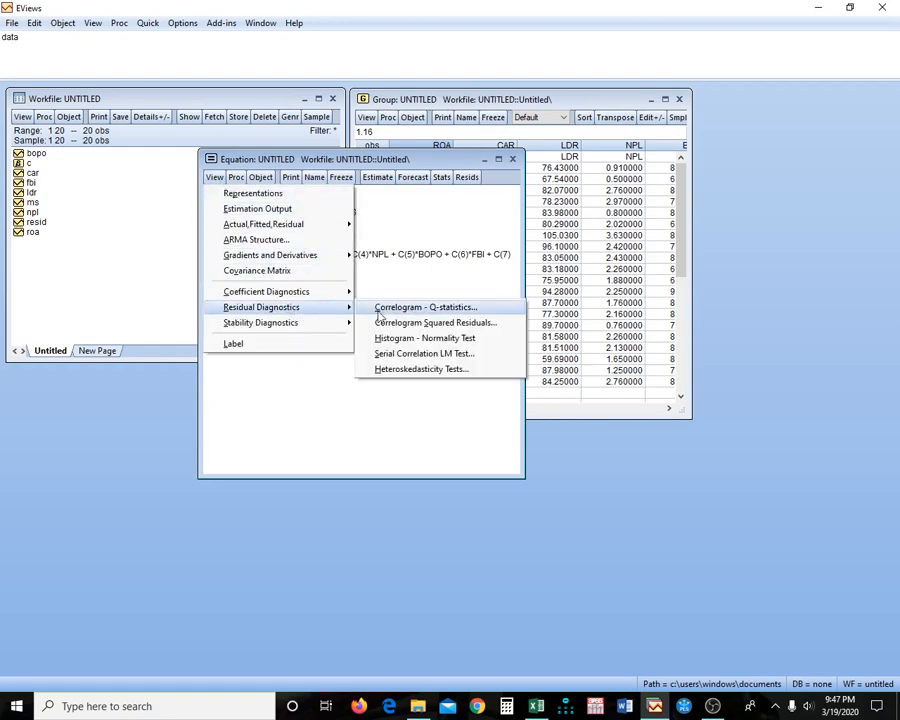
pyautogui.click(418, 370)
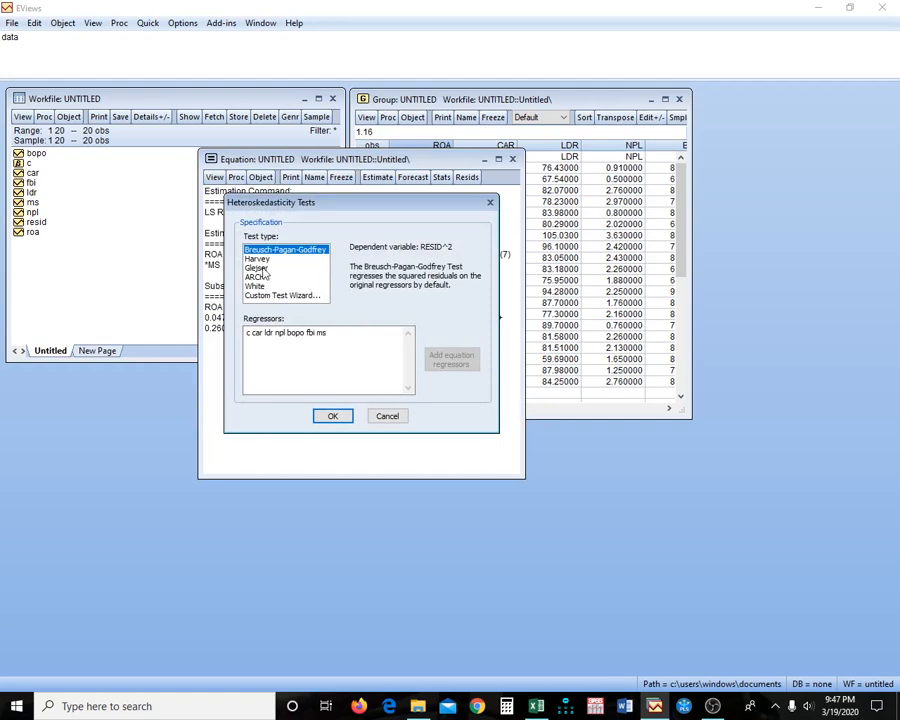
pyautogui.click(258, 268)
pyautogui.click(342, 416)
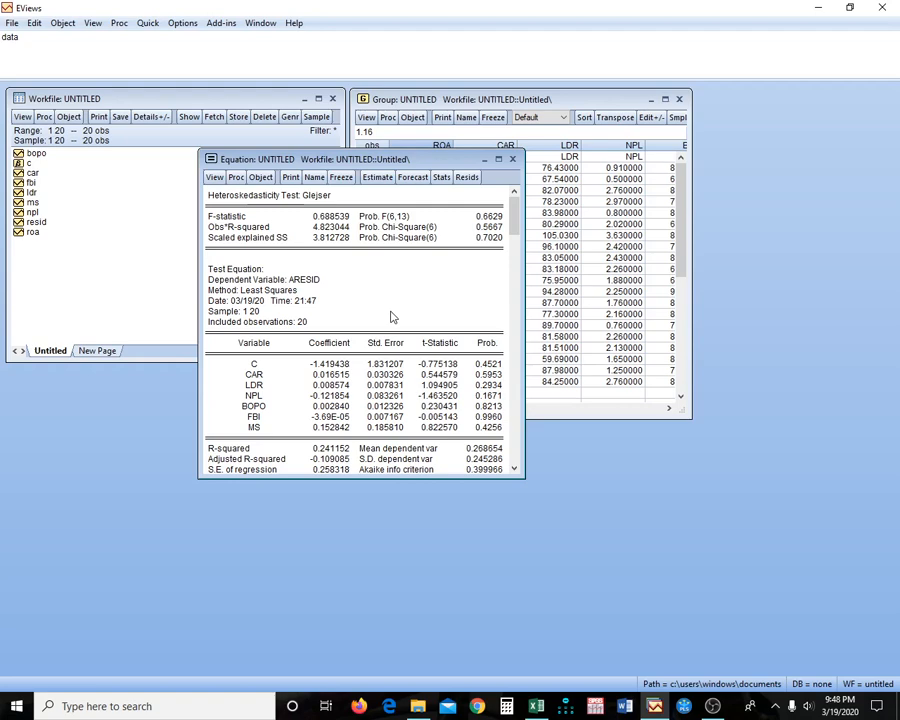
# - Re-estimate the equation by least squares as ROA C car ldr npl bopo fbi ms, and move its output window lower, clear of the workfile's series list
pyautogui.click(377, 177)
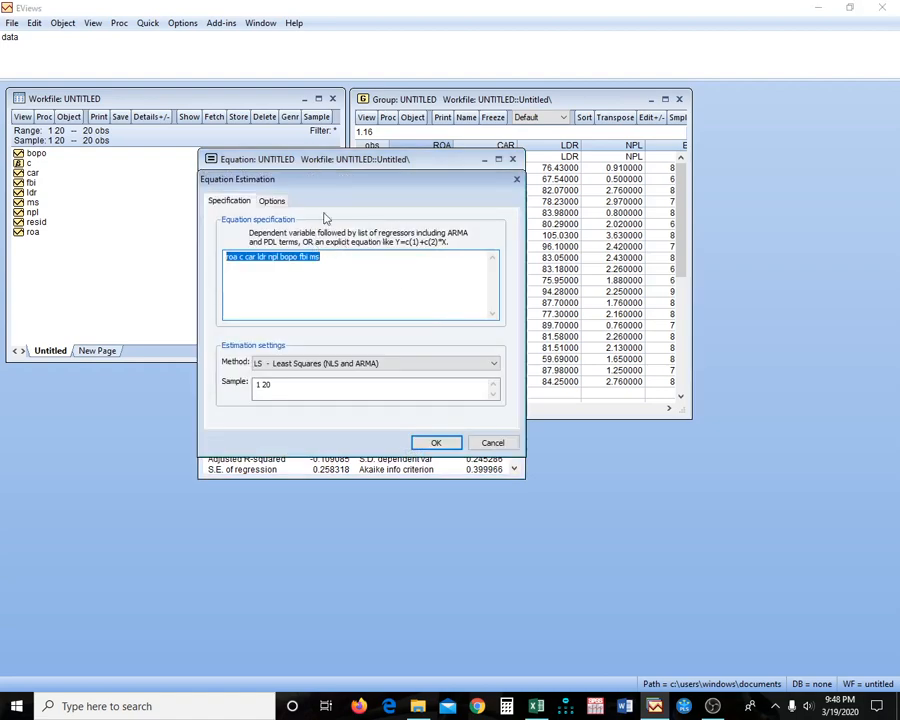
pyautogui.moveTo(398, 179); pyautogui.dragTo(567, 222)
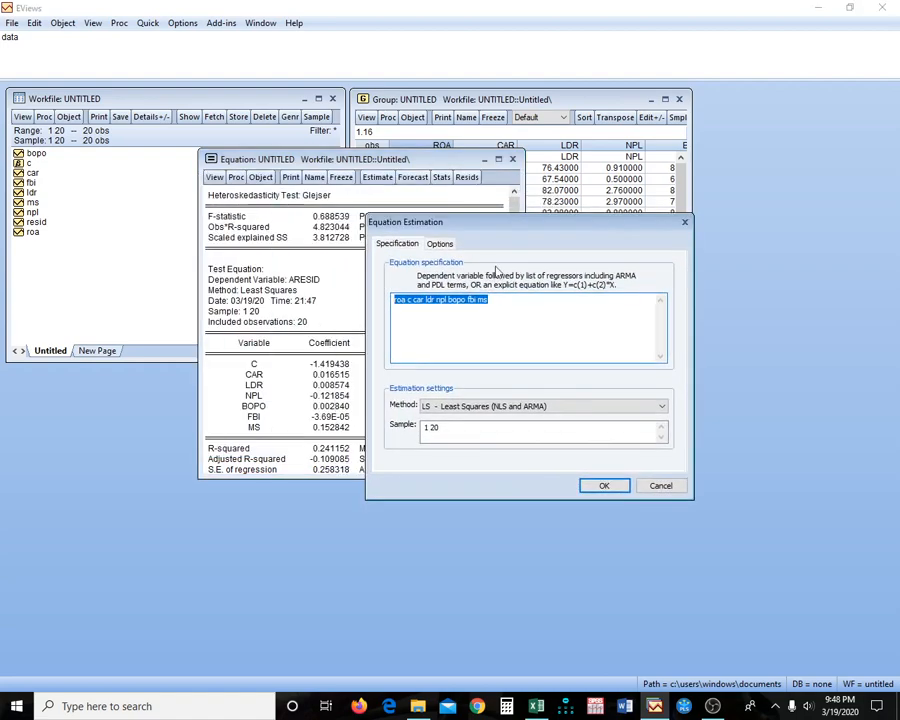
pyautogui.click(433, 309)
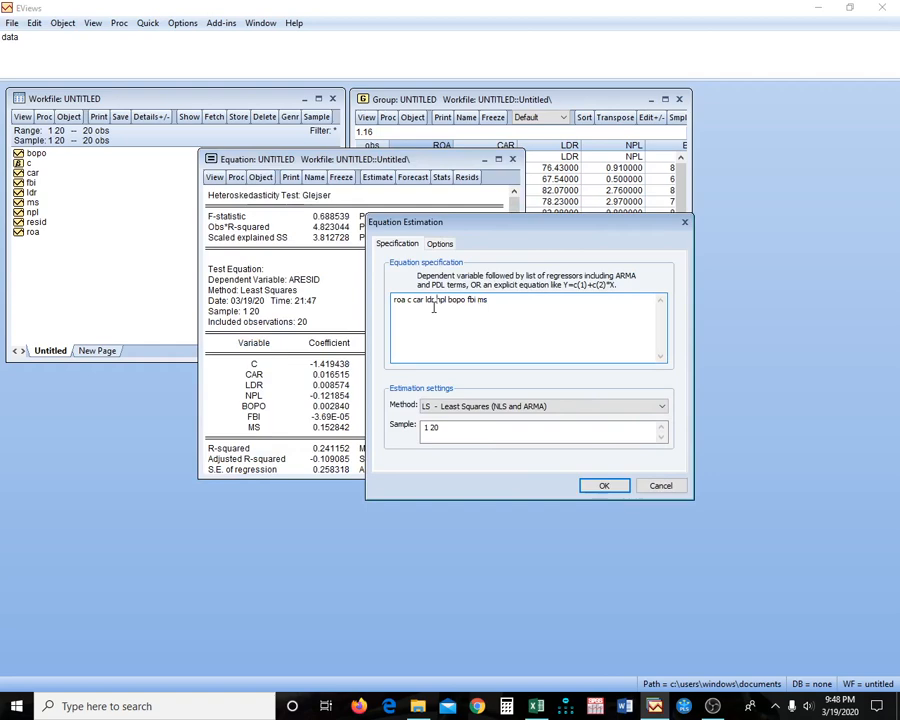
pyautogui.hotkey('ctrl', 'shift', 'Right')
pyautogui.hotkey('ctrl', 'shift', 'Right')
pyautogui.press('Delete')
pyautogui.click(407, 300)
pyautogui.write('c')
pyautogui.hotkey('shift', 'Left')
pyautogui.hotkey('shift', 'Left')
pyautogui.press('BackSpace')
pyautogui.press('Home')
pyautogui.write('ROA C')
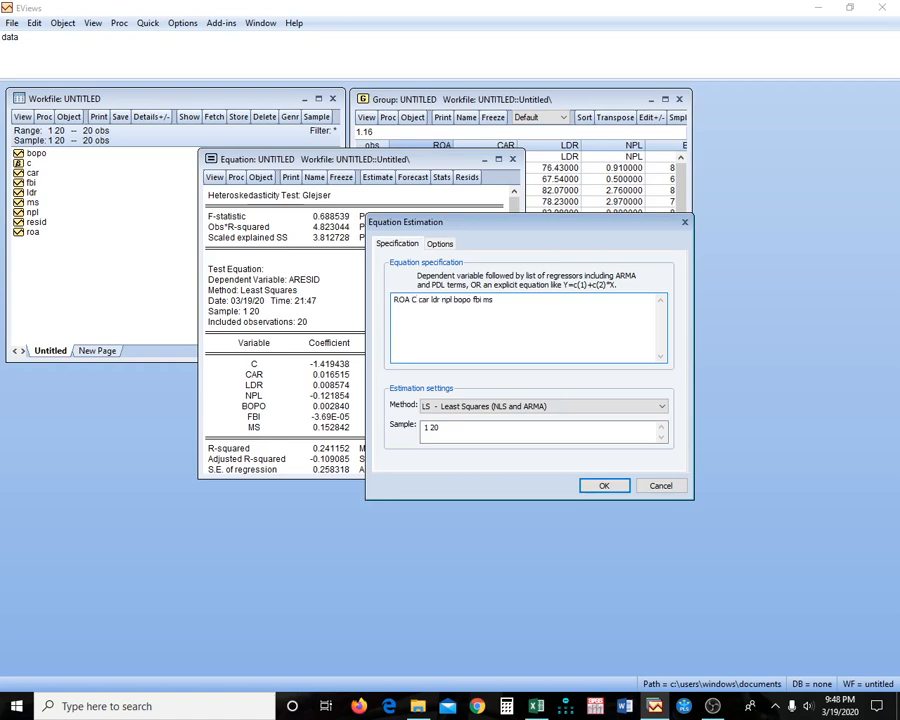
pyautogui.press('Return')
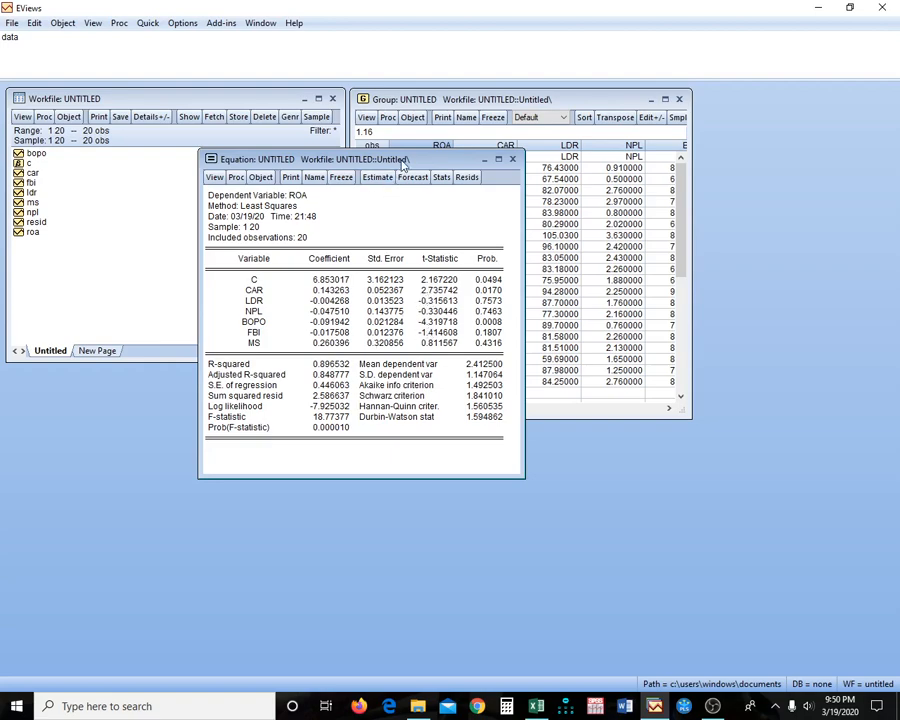
pyautogui.moveTo(402, 163); pyautogui.dragTo(233, 138)
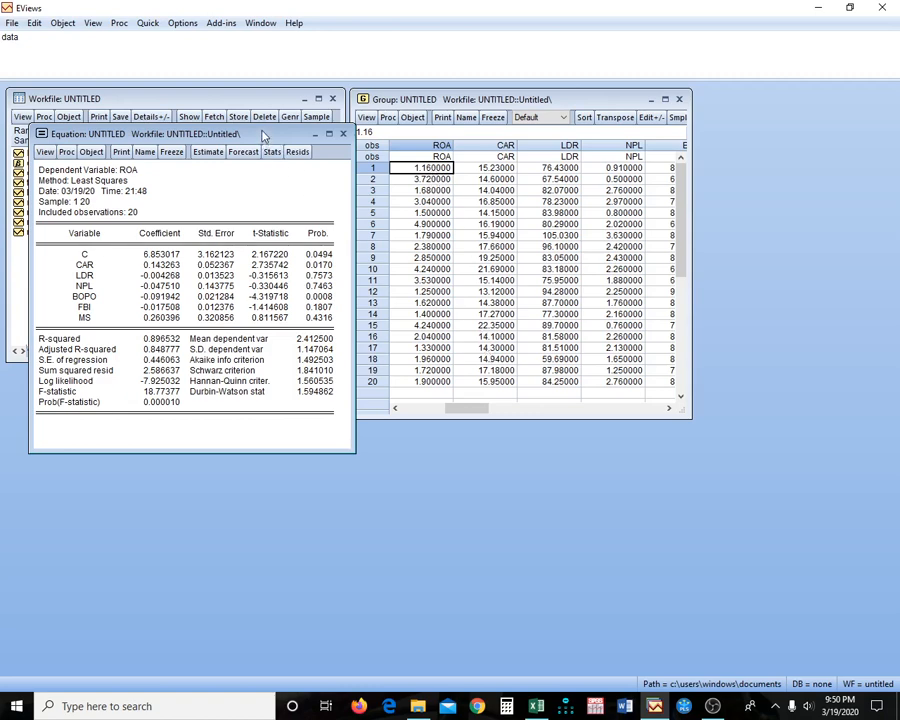
pyautogui.moveTo(190, 134); pyautogui.dragTo(389, 226)
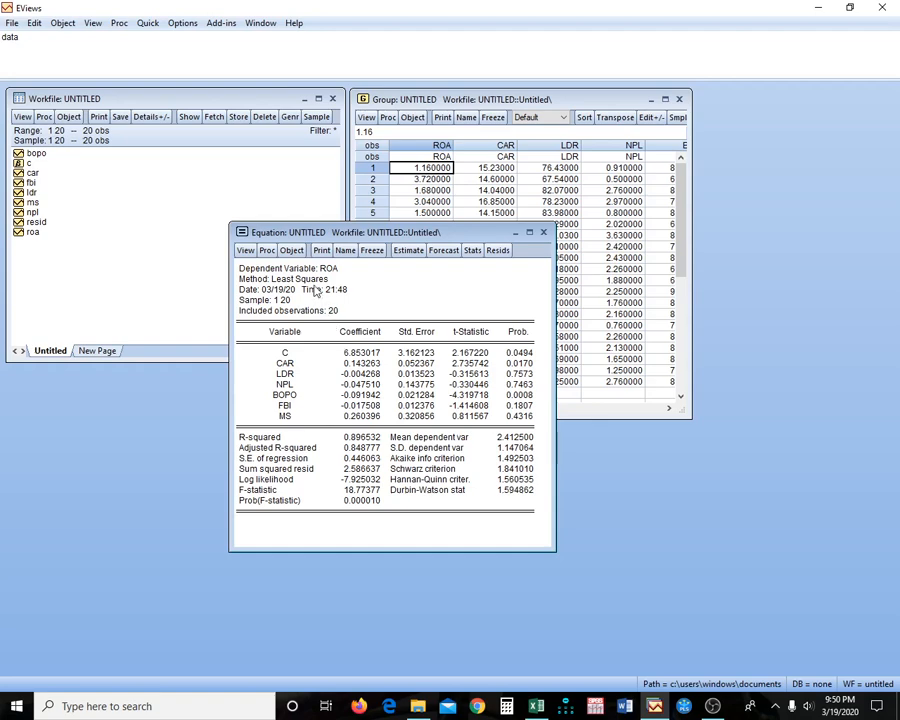
pyautogui.click(148, 23)
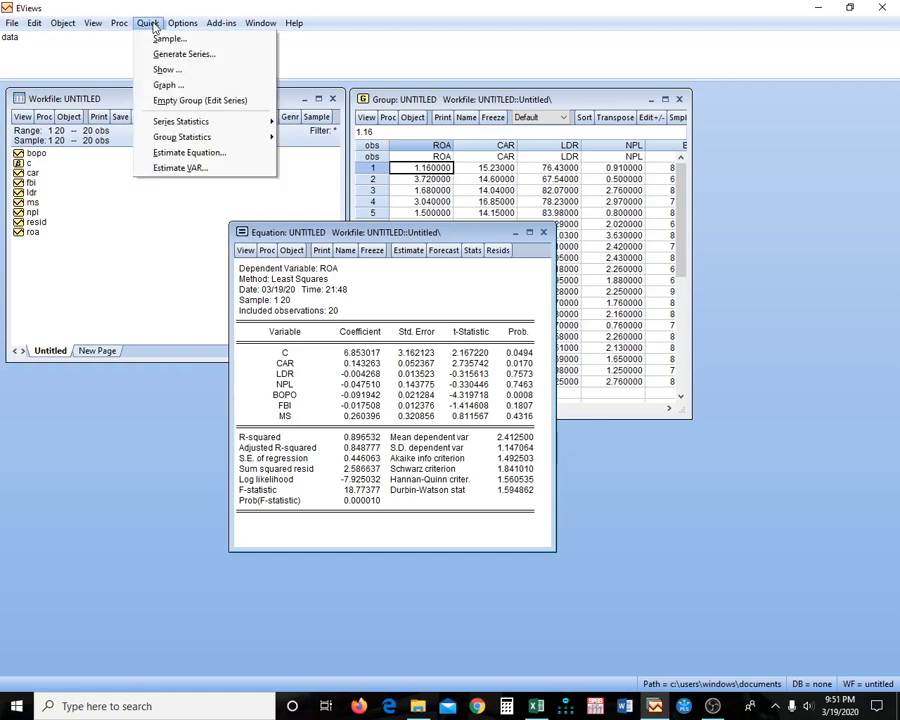
pyautogui.click(203, 152)
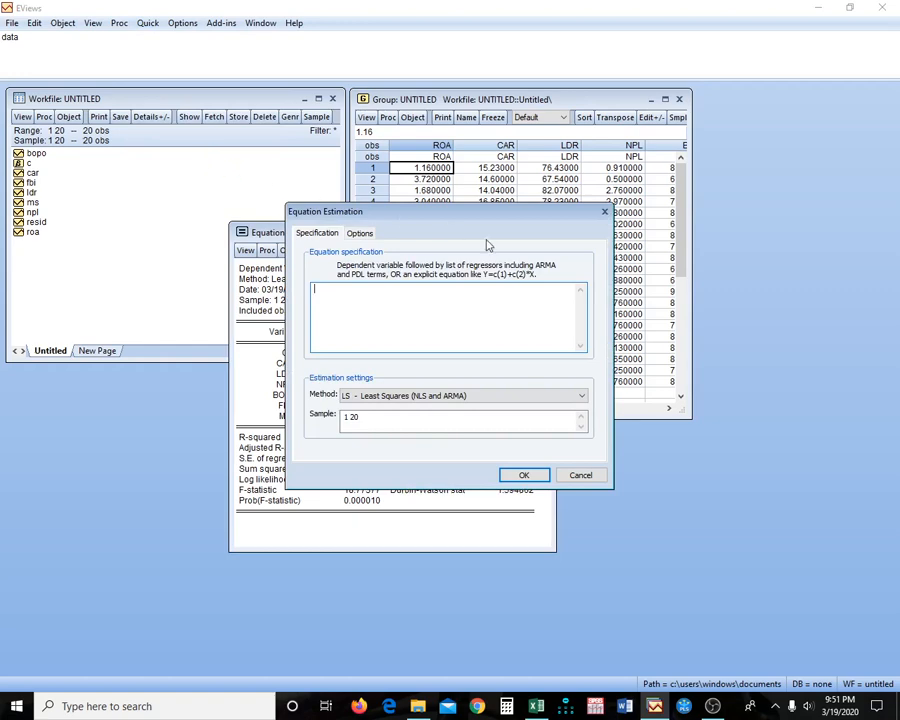
pyautogui.press('Escape')
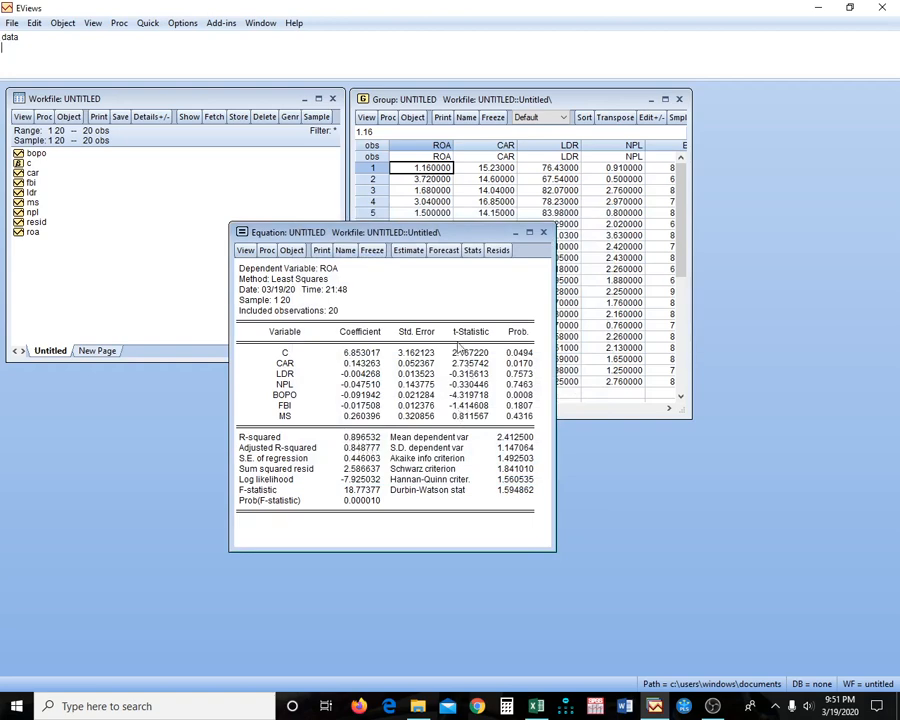
# - Close and delete the untitled equation, and check the dependent and independent variables listed in the Excel data sheet
pyautogui.click(543, 233)
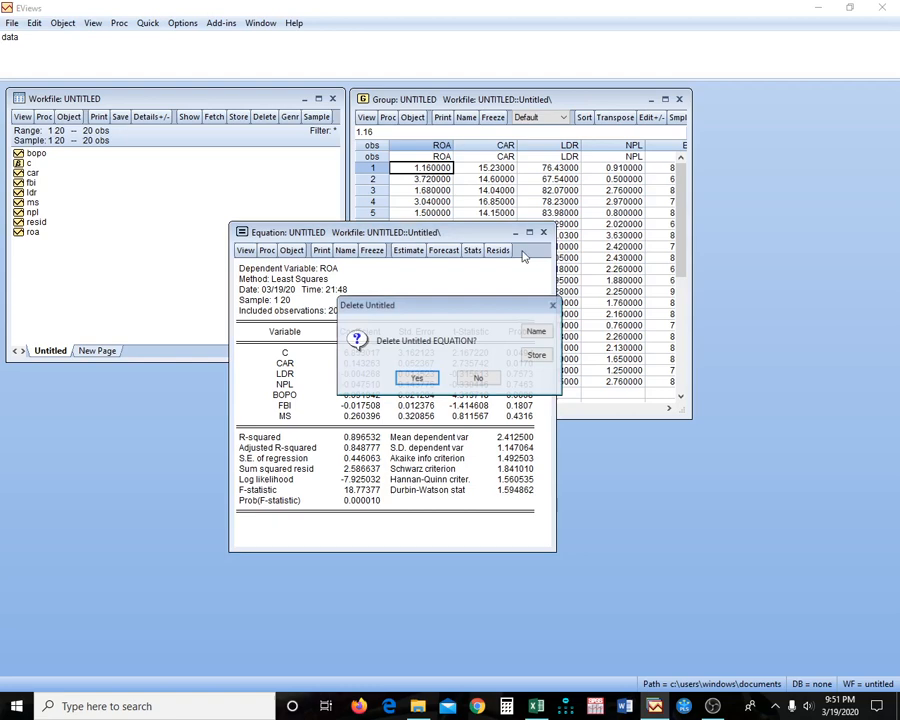
pyautogui.click(416, 377)
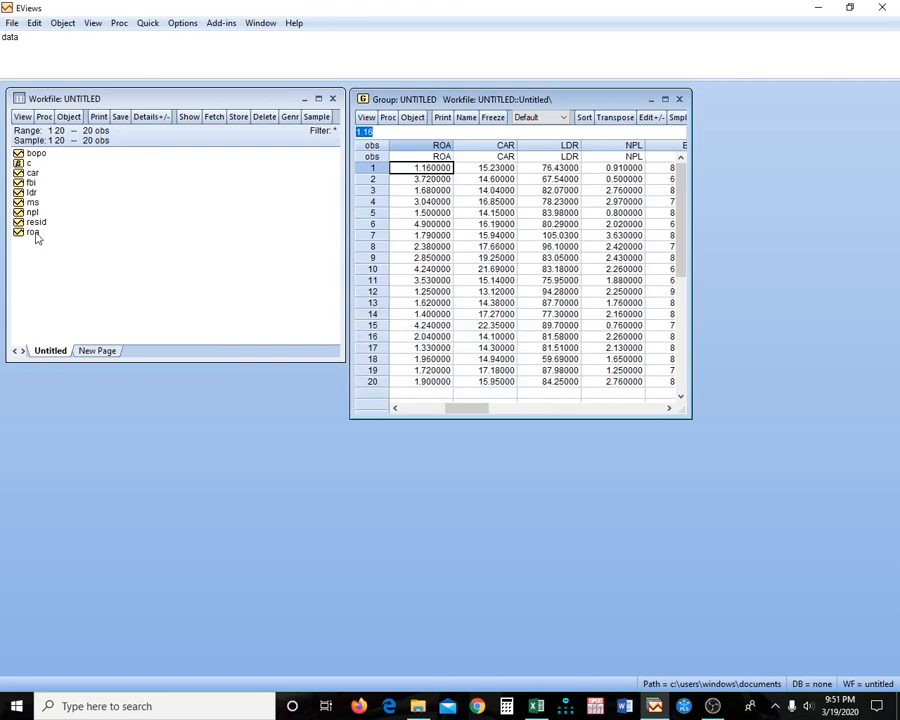
pyautogui.click(536, 706)
pyautogui.click(236, 500)
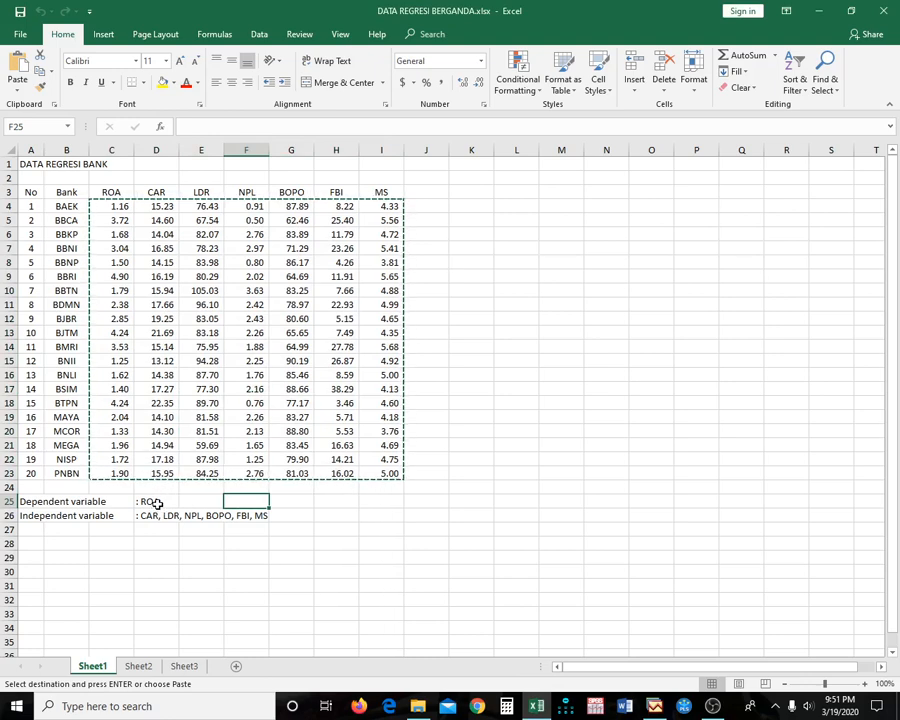
pyautogui.click(157, 503)
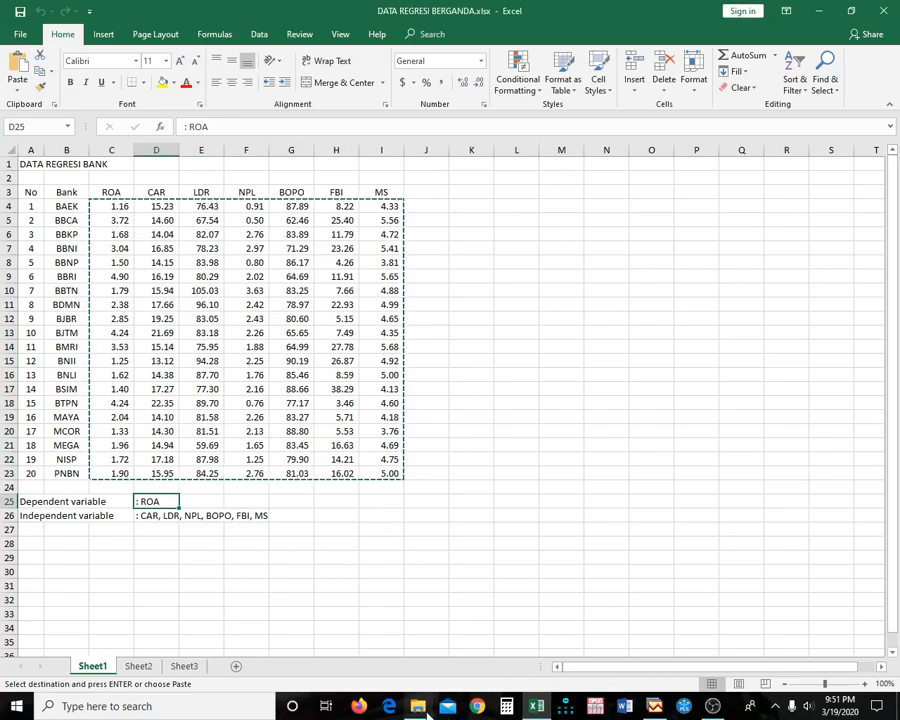
pyautogui.click(652, 706)
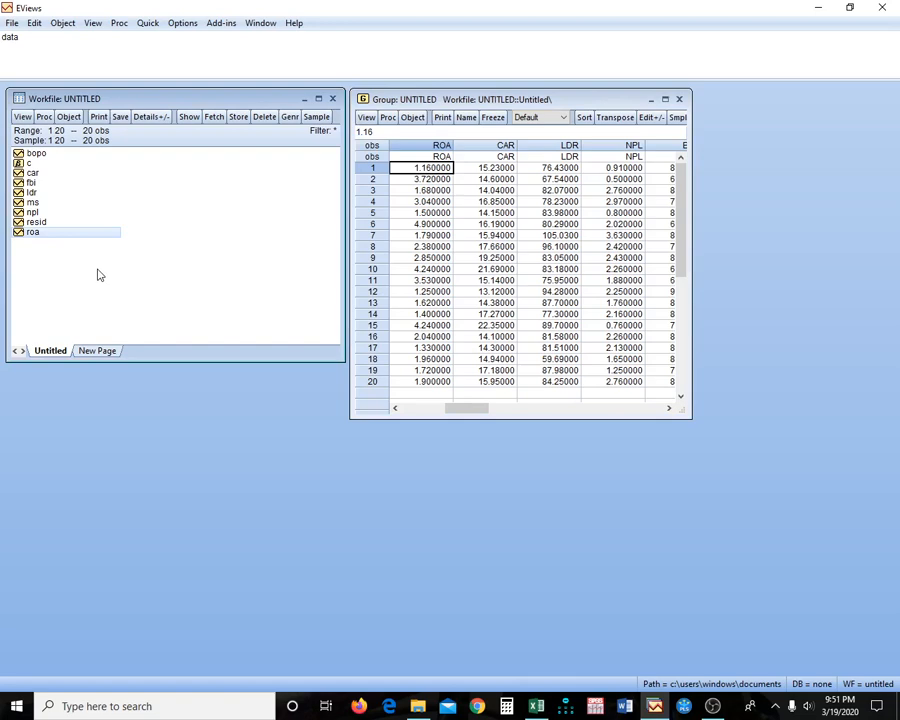
# - Select roa, car, ldr, npl, bopo, fbi and ms in that order, open them as an equation and estimate it by least squares
pyautogui.keyDown('ctrl'); pyautogui.click(38, 175); pyautogui.keyUp('ctrl')
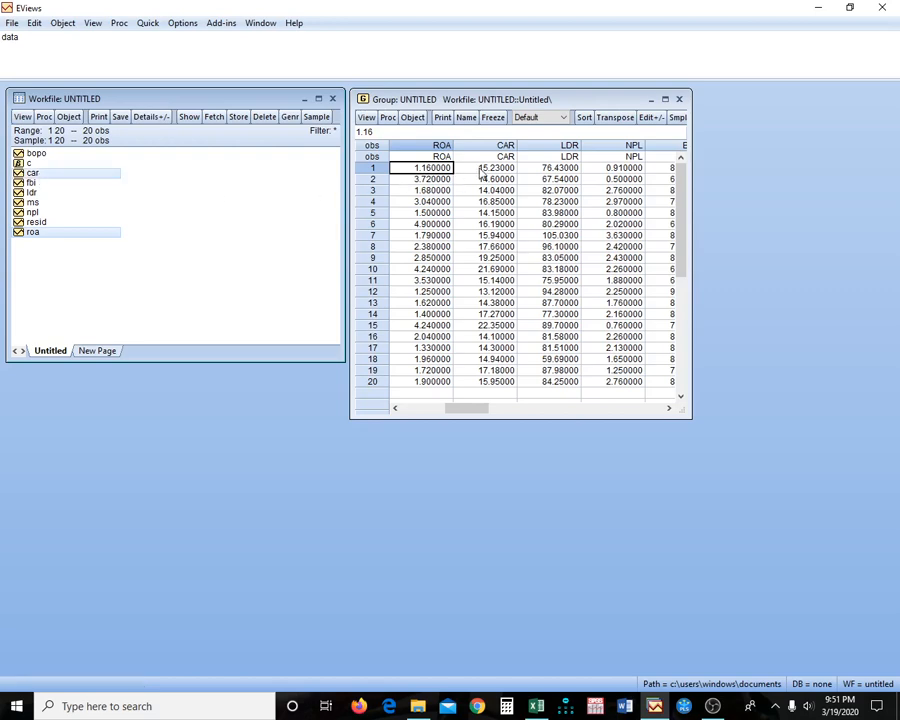
pyautogui.keyDown('ctrl'); pyautogui.click(36, 193); pyautogui.keyUp('ctrl')
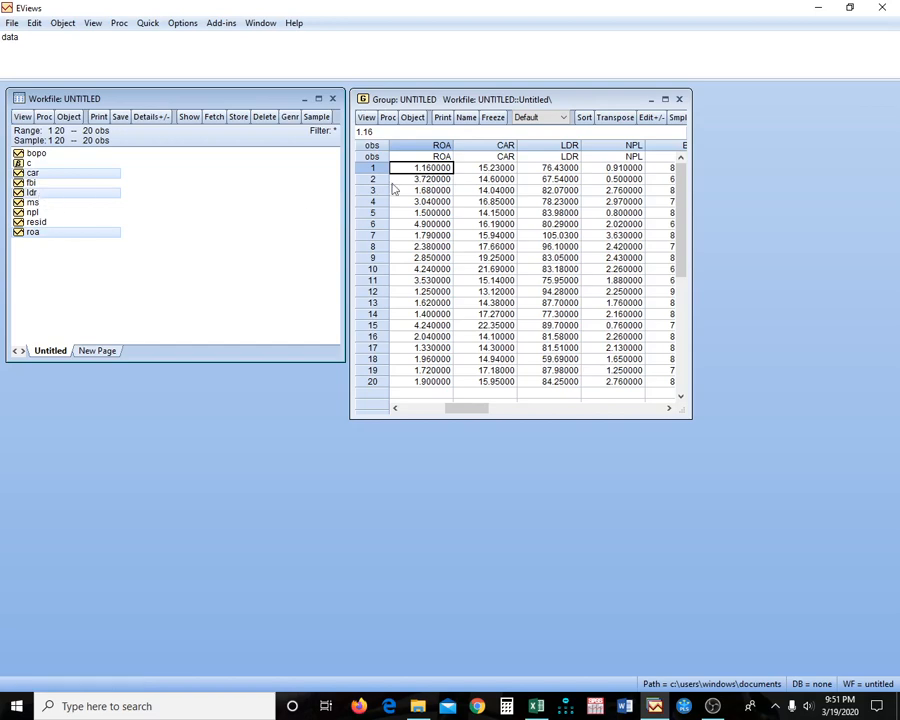
pyautogui.keyDown('ctrl'); pyautogui.click(34, 212); pyautogui.keyUp('ctrl')
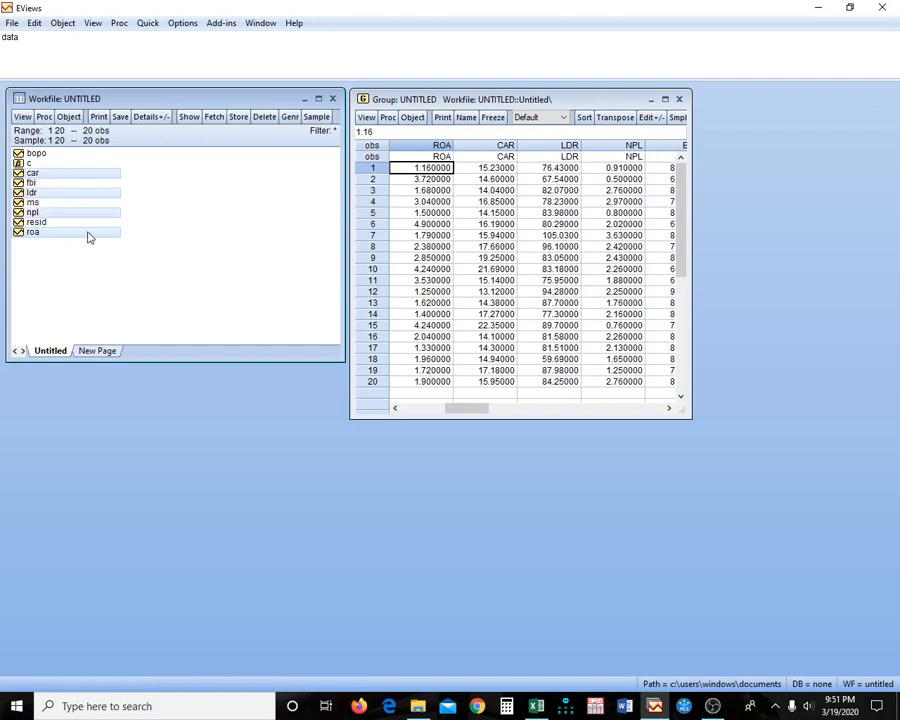
pyautogui.keyDown('ctrl'); pyautogui.click(30, 153); pyautogui.keyUp('ctrl')
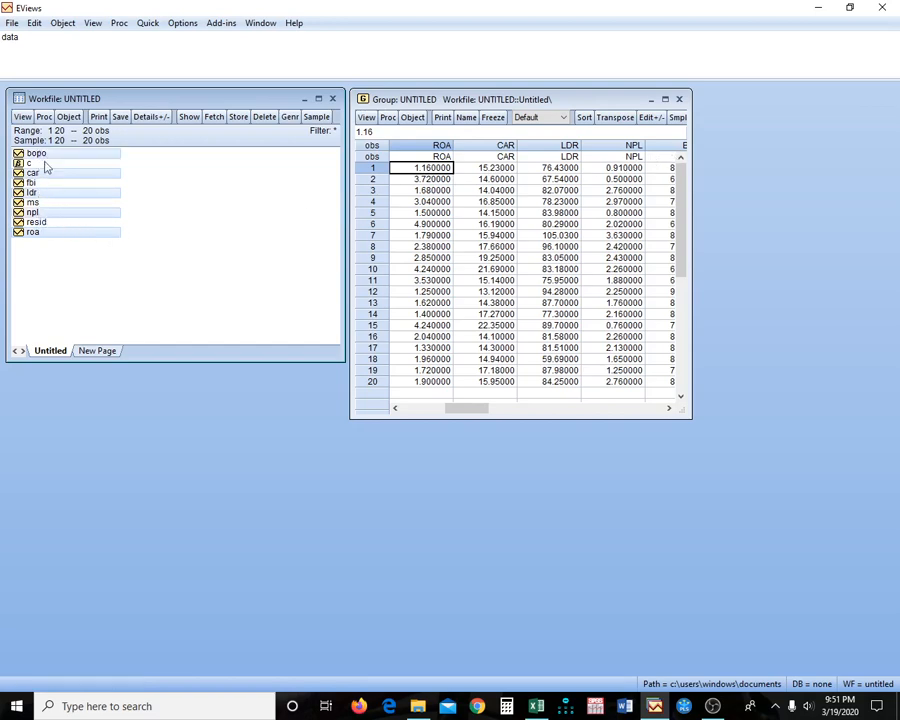
pyautogui.keyDown('ctrl'); pyautogui.click(36, 184); pyautogui.keyUp('ctrl')
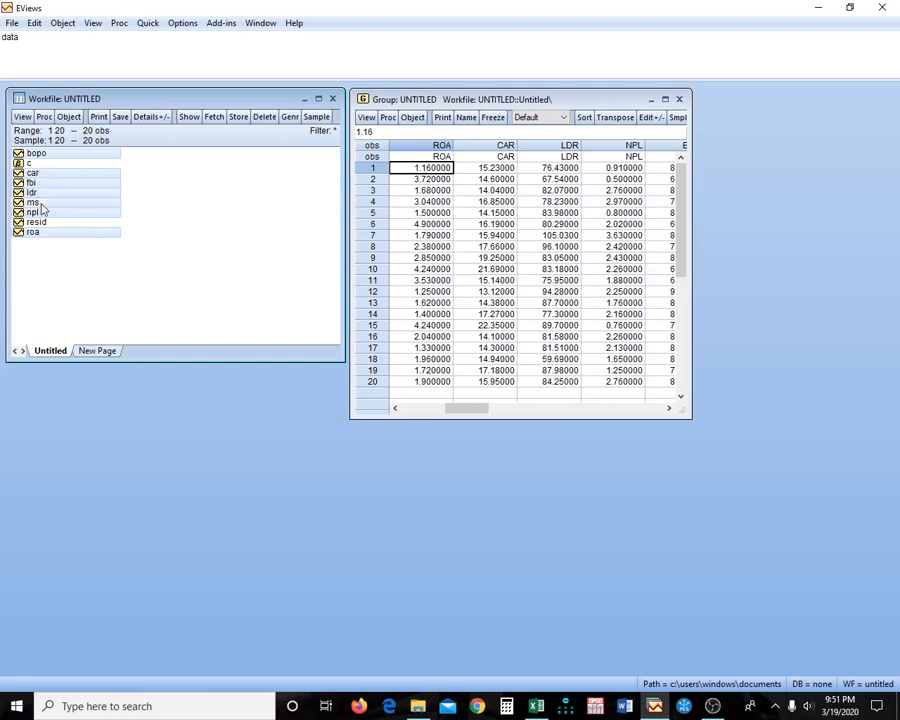
pyautogui.keyDown('ctrl'); pyautogui.click(42, 203); pyautogui.keyUp('ctrl')
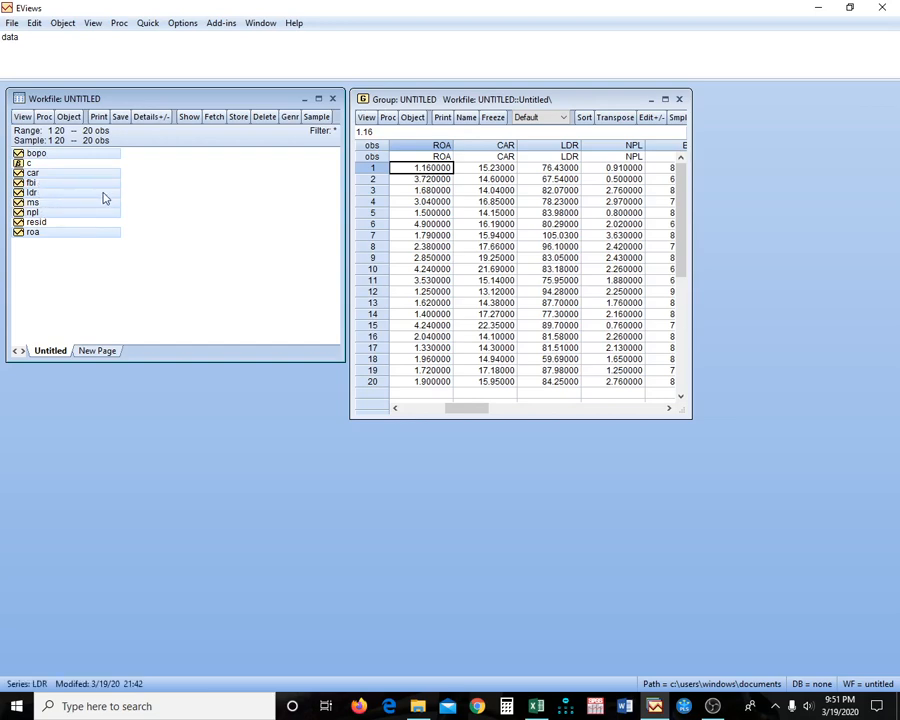
pyautogui.rightClick(103, 198)
pyautogui.moveTo(168, 200)
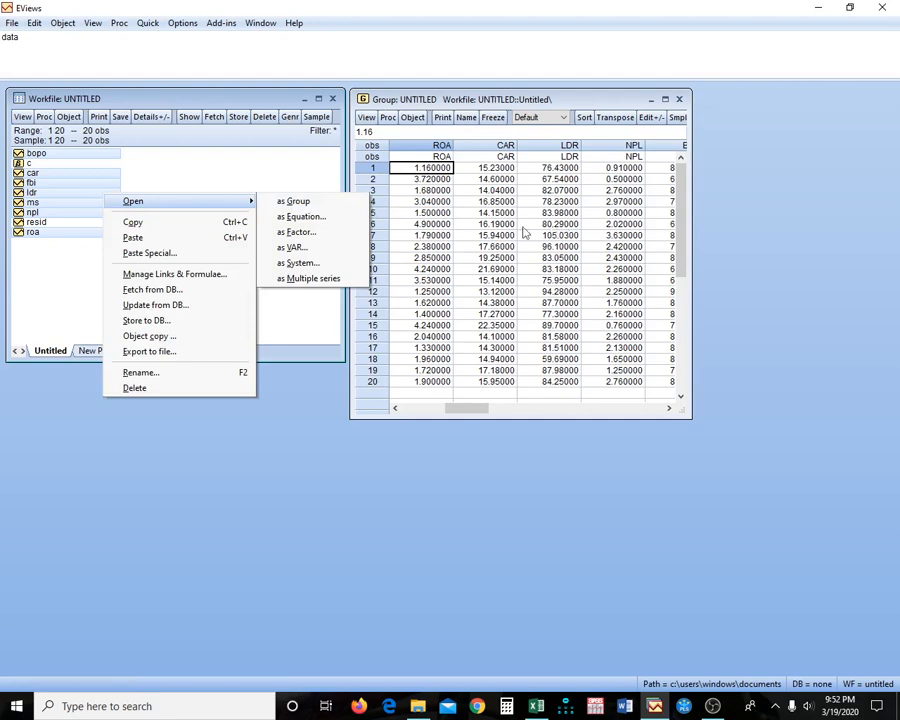
pyautogui.click(295, 219)
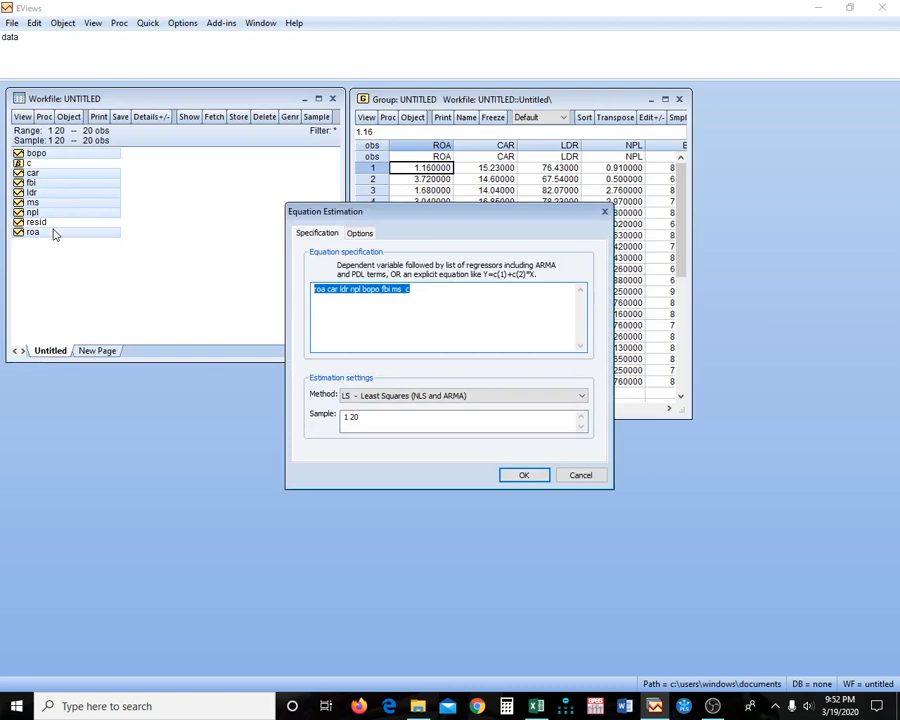
pyautogui.click(413, 289)
pyautogui.click(520, 475)
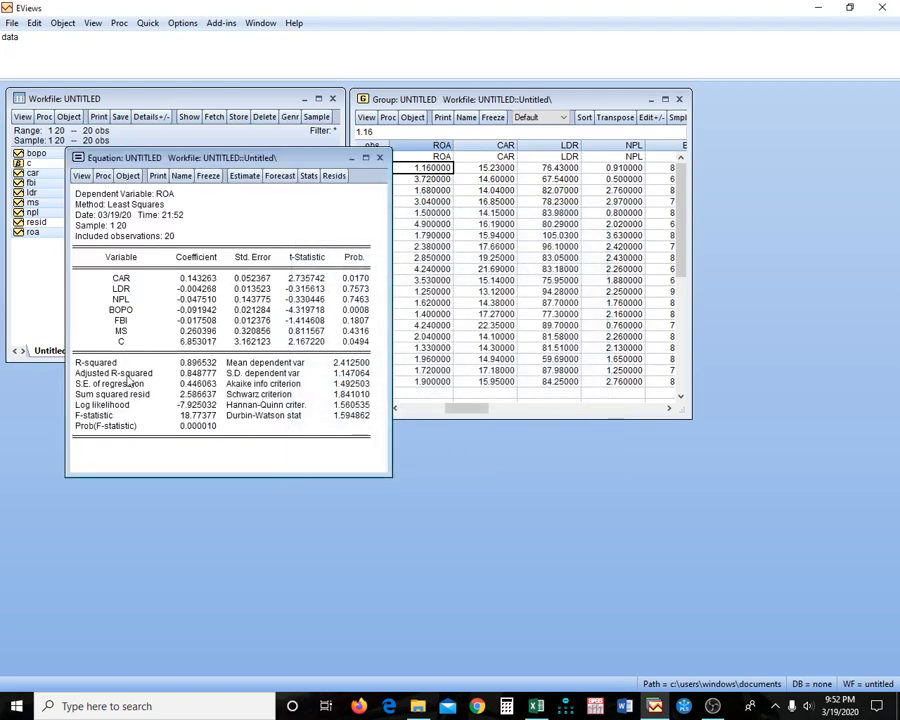
# - Reopen the equation's specification beside the output and change the dependent variable to LOG(roa)
pyautogui.click(241, 181)
pyautogui.moveTo(172, 184); pyautogui.dragTo(544, 157)
pyautogui.click(462, 228)
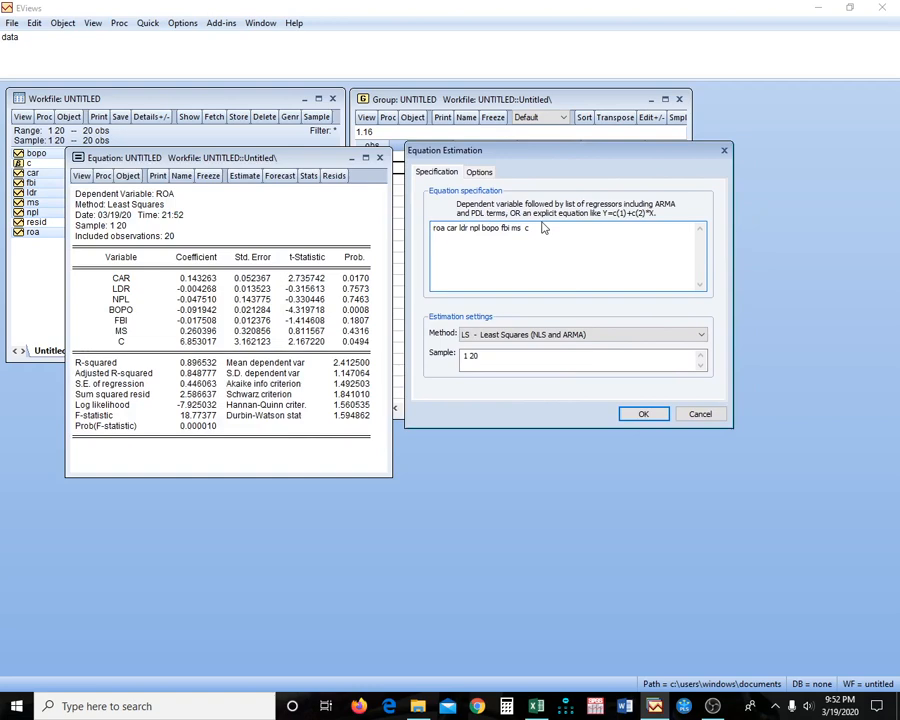
pyautogui.write('LOG(')
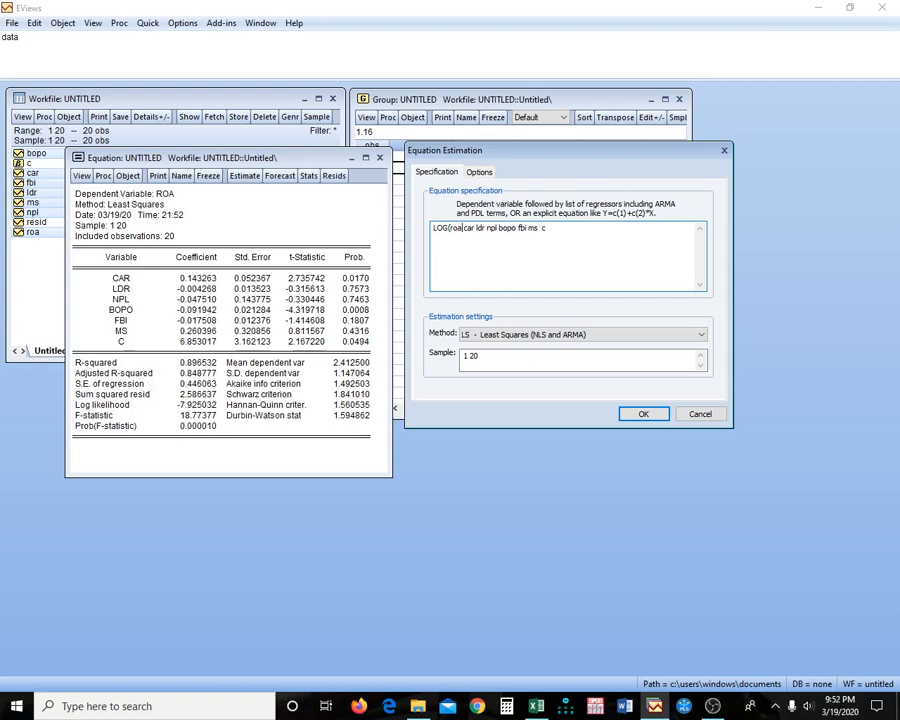
pyautogui.press('Right')
pyautogui.press('Right')
pyautogui.press('Right')
pyautogui.write(')')
# - Insert "LOG(" before each of the regressors car, ldr, npl, bopo, fbi and ms in the equation specification
pyautogui.moveTo(451, 228); pyautogui.dragTo(433, 228)
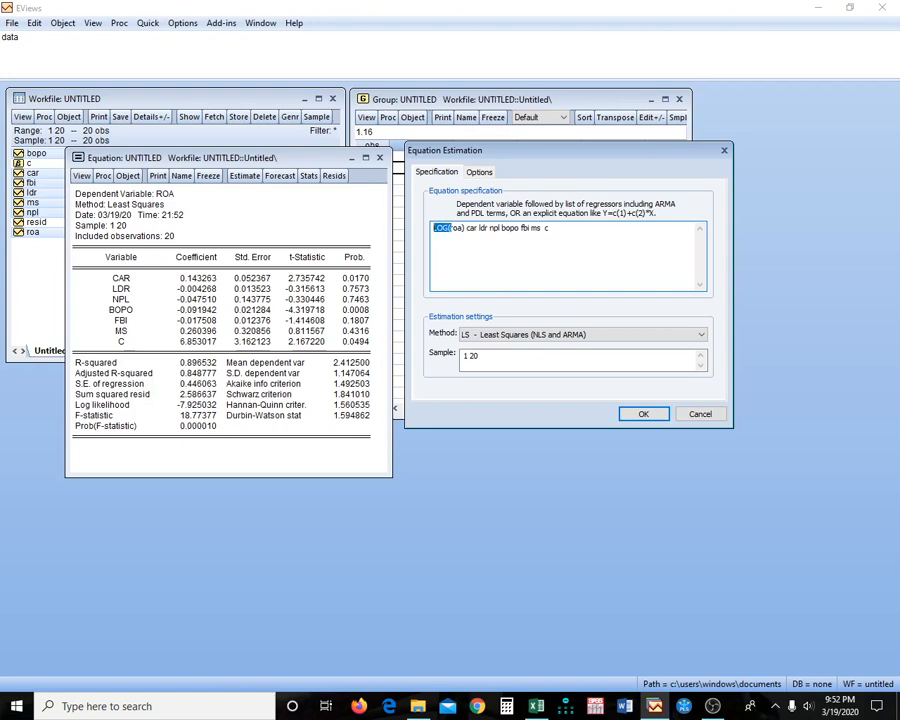
pyautogui.hotkey('ctrl', 'c')
pyautogui.click(466, 228)
pyautogui.hotkey('ctrl', 'v')
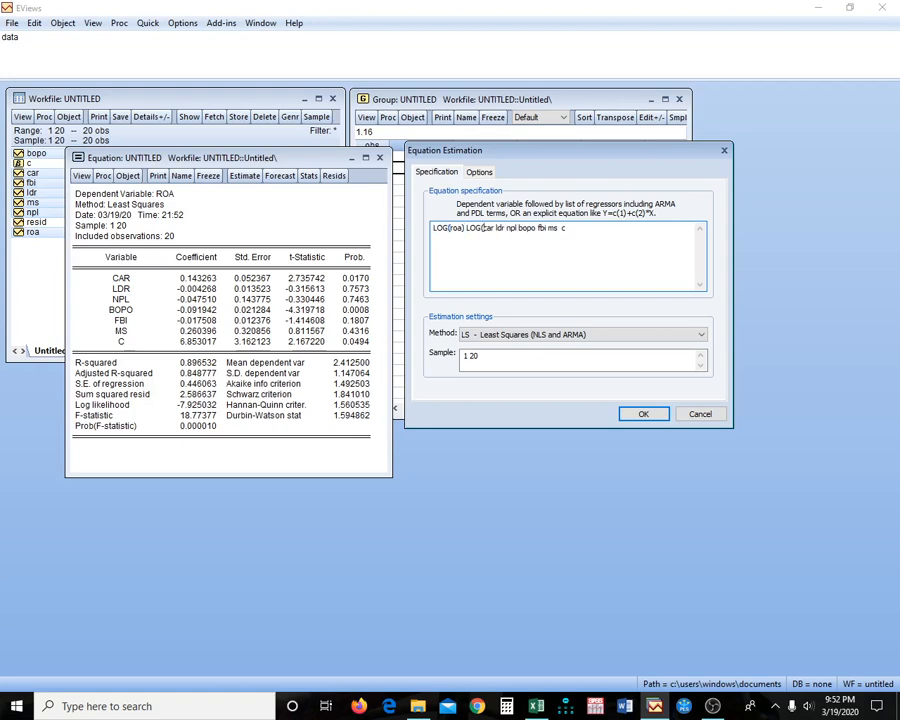
pyautogui.click(497, 228)
pyautogui.hotkey('ctrl', 'v')
pyautogui.click(519, 228)
pyautogui.hotkey('ctrl', 'v')
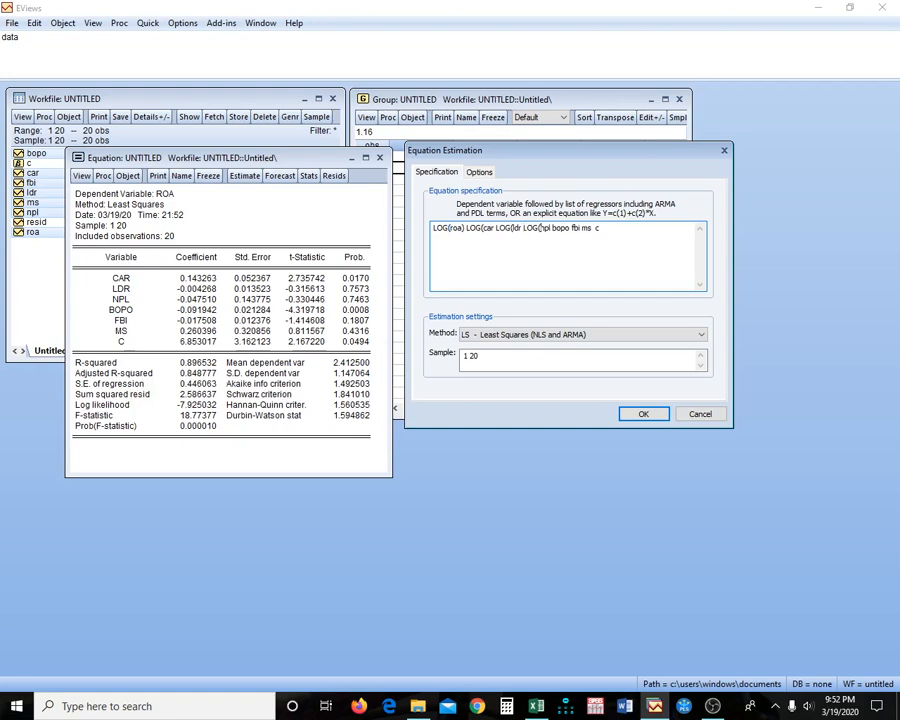
pyautogui.click(552, 228)
pyautogui.hotkey('ctrl', 'v')
pyautogui.click(587, 228)
pyautogui.hotkey('ctrl', 'v')
pyautogui.click(617, 228)
pyautogui.hotkey('ctrl', 'v')
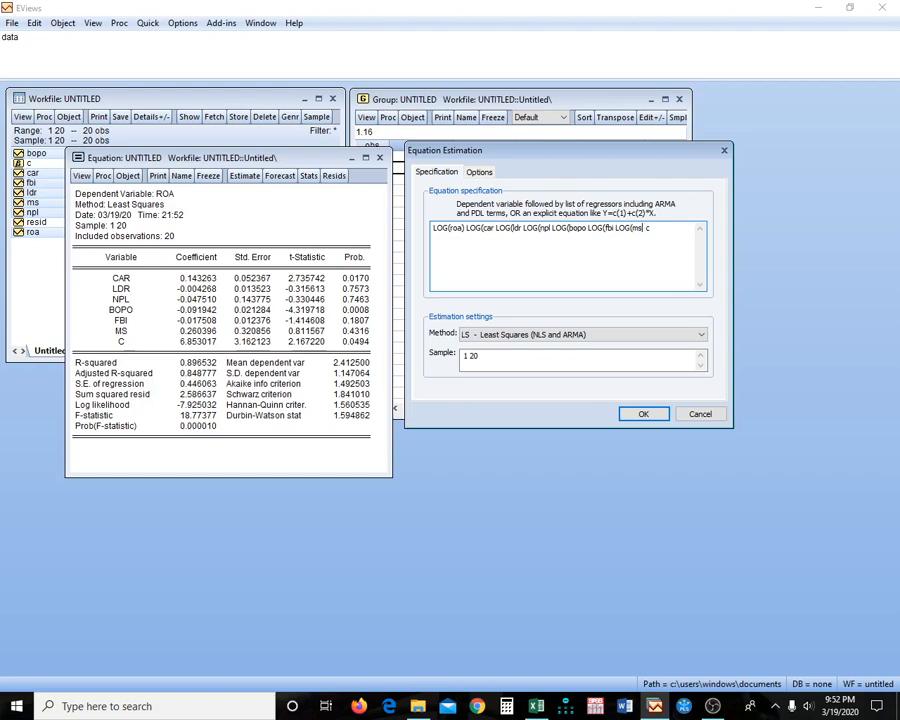
# - Add the closing parenthesis after ms, fbi, bopo, npl and ldr in the equation specification
pyautogui.click(643, 228)
pyautogui.write(')')
pyautogui.click(615, 228)
pyautogui.write(')')
pyautogui.press('Left')
pyautogui.press('Left')
pyautogui.press('Left')
pyautogui.press('Left')
pyautogui.press('Left')
pyautogui.press('Left')
pyautogui.press('Left')
pyautogui.press('Left')
pyautogui.press('Left')
pyautogui.press('Left')
pyautogui.press('Left')
pyautogui.press('Left')
pyautogui.press('Left')
pyautogui.press('Left')
pyautogui.press('Right')
pyautogui.press('Right')
pyautogui.press('Right')
pyautogui.press('Right')
pyautogui.press('Right')
pyautogui.write(')')
pyautogui.press('Left')
pyautogui.press('Left')
pyautogui.press('Left')
pyautogui.press('Left')
pyautogui.press('Left')
pyautogui.press('Left')
pyautogui.press('Left')
pyautogui.press('Left')
pyautogui.press('Left')
pyautogui.press('Left')
pyautogui.press('Left')
pyautogui.write(')')
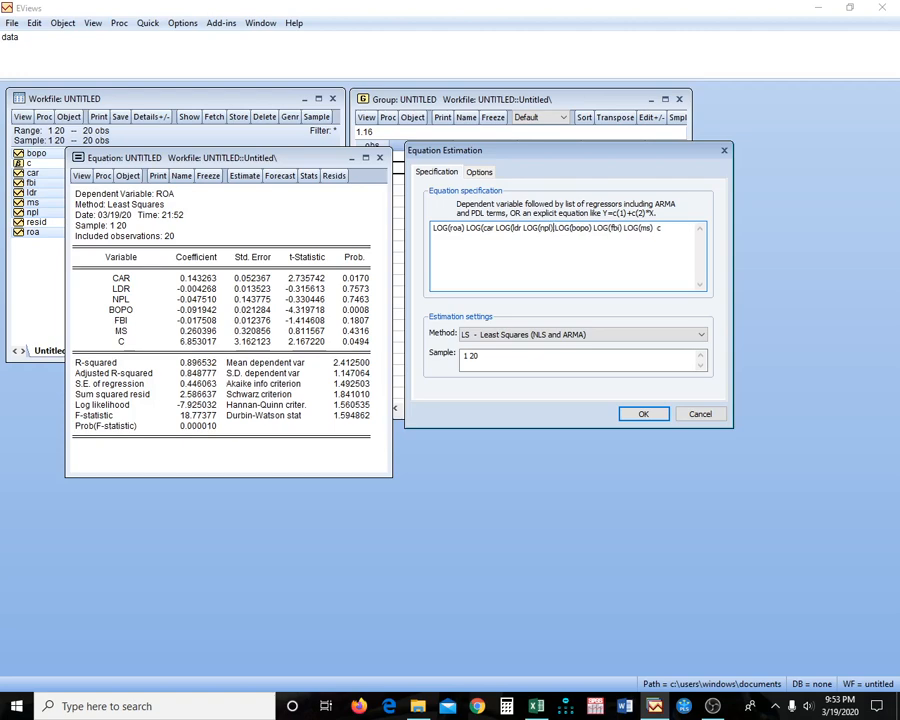
pyautogui.press('Right')
pyautogui.press('Right')
pyautogui.write(')')
# - Copy the whole LOG specification into the Word document, add two line breaks below it and return to EViews
pyautogui.hotkey('ctrl', 'Left')
pyautogui.hotkey('ctrl', 'Left')
pyautogui.hotkey('ctrl', 'Left')
pyautogui.hotkey('ctrl', 'Left')
pyautogui.hotkey('ctrl', 'Left')
pyautogui.hotkey('ctrl', 'Left')
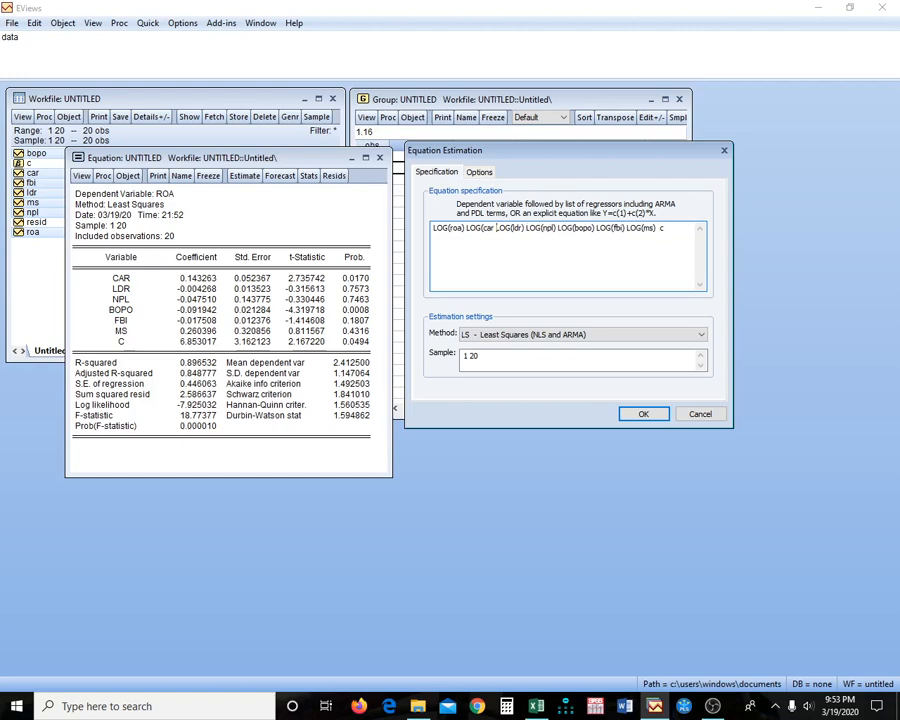
pyautogui.hotkey('ctrl', 'shift', 'Right')
pyautogui.hotkey('ctrl', 'shift', 'Right')
pyautogui.hotkey('ctrl', 'shift', 'Right')
pyautogui.hotkey('ctrl', 'shift', 'Right')
pyautogui.hotkey('ctrl', 'shift', 'Right')
pyautogui.hotkey('ctrl', 'shift', 'Right')
pyautogui.hotkey('ctrl', 'shift', 'Right')
pyautogui.hotkey('ctrl', 'shift', 'Right')
pyautogui.hotkey('ctrl', 'shift', 'Right')
pyautogui.hotkey('ctrl', 'shift', 'Right')
pyautogui.hotkey('ctrl', 'shift', 'Right')
pyautogui.hotkey('ctrl', 'shift', 'Right')
pyautogui.hotkey('ctrl', 'shift', 'Right')
pyautogui.hotkey('ctrl', 'shift', 'Right')
pyautogui.hotkey('ctrl', 'shift', 'Right')
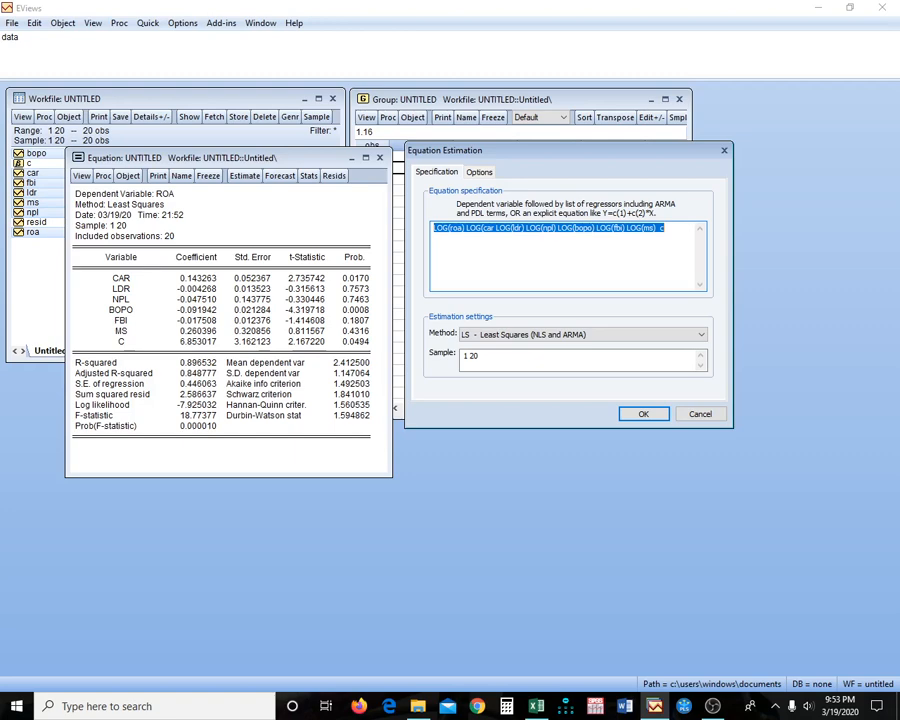
pyautogui.click(624, 706)
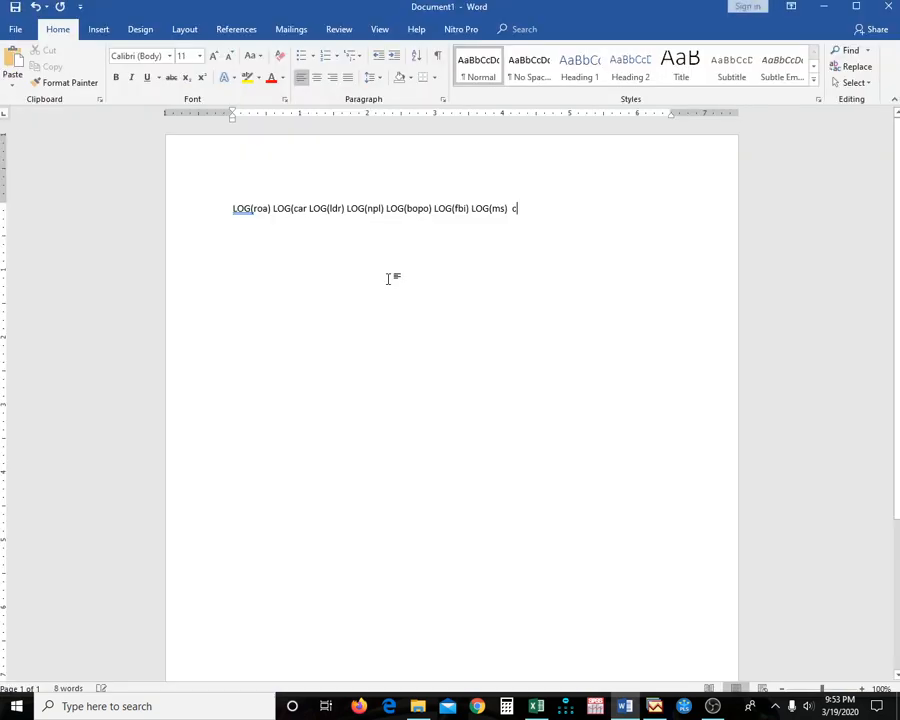
pyautogui.press('Return')
pyautogui.press('Return')
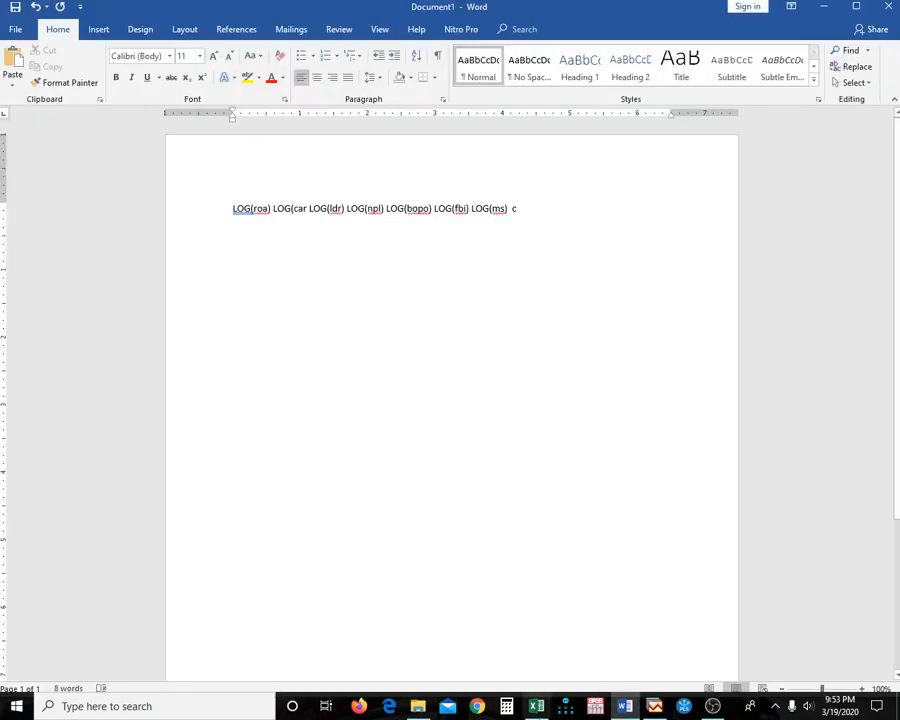
pyautogui.click(654, 706)
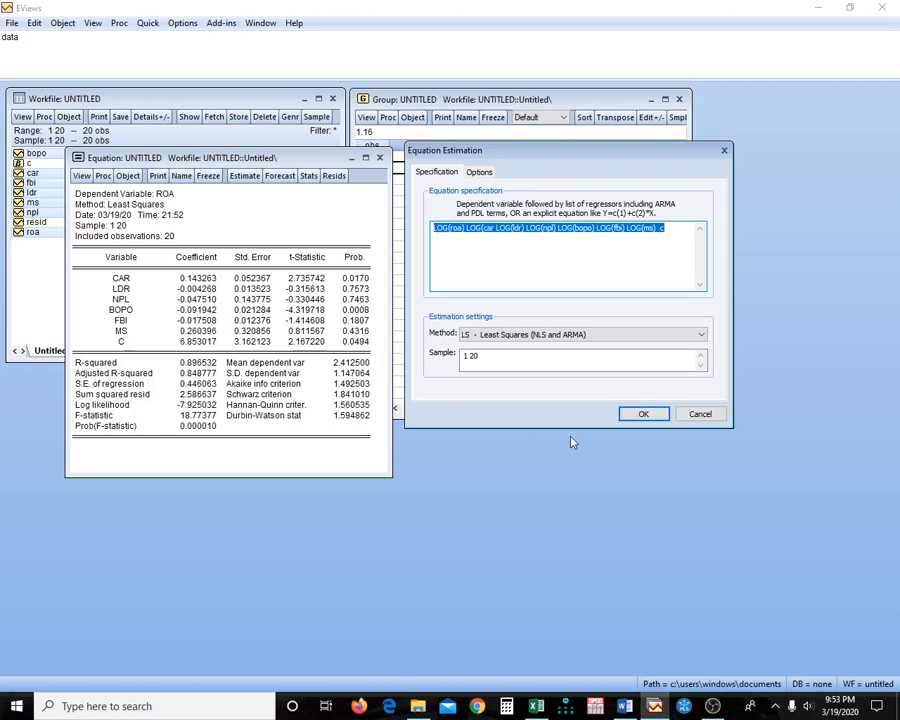
# - Try to estimate the log equation, add the missing parenthesis after log(car and estimate it by least squares
pyautogui.click(639, 414)
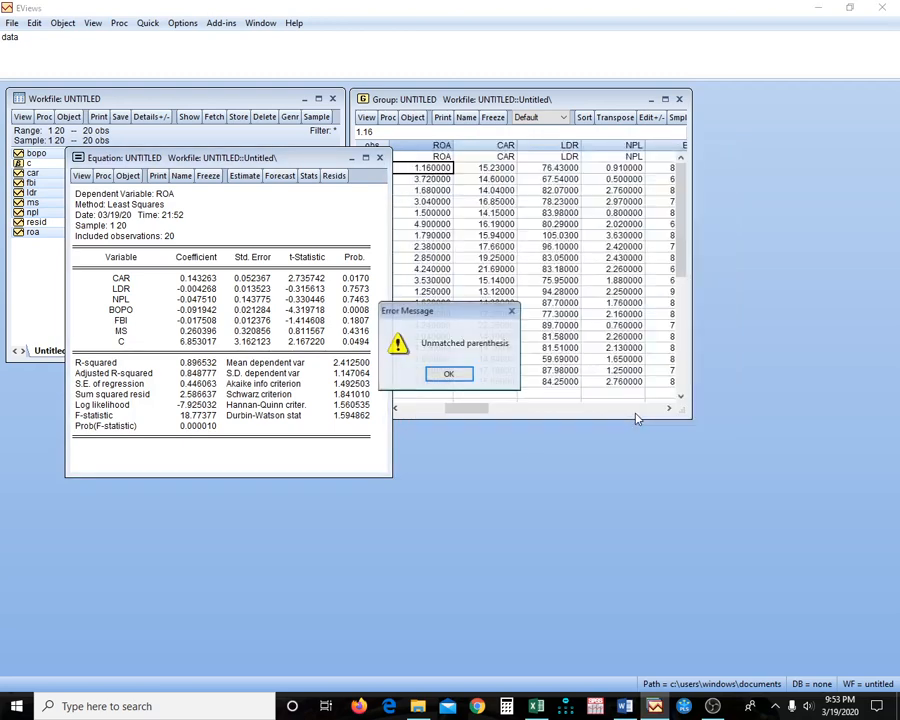
pyautogui.click(449, 375)
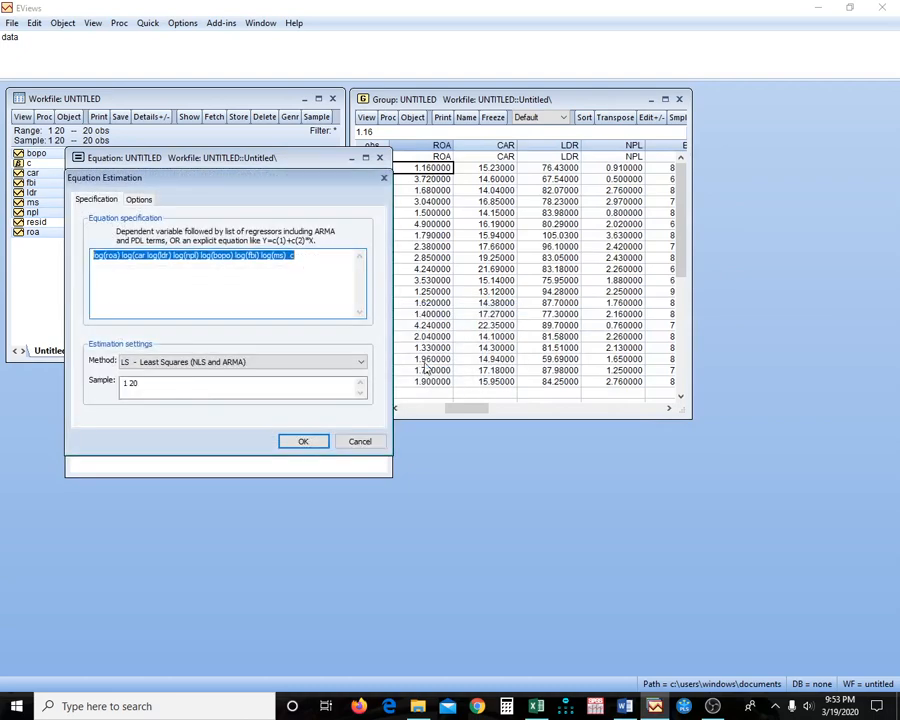
pyautogui.click(312, 259)
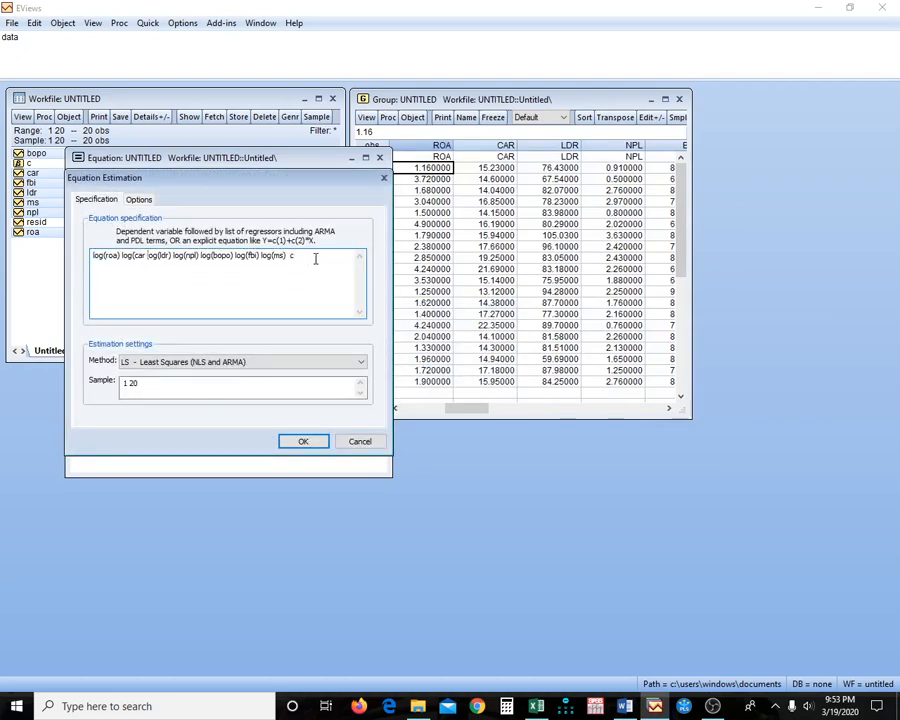
pyautogui.click(144, 255)
pyautogui.write(')')
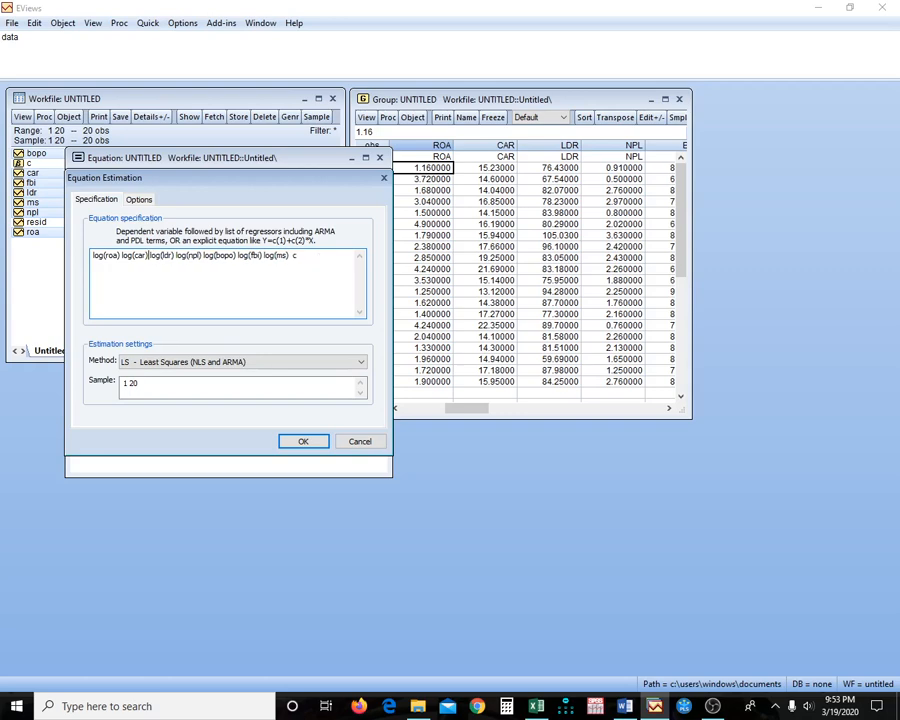
pyautogui.moveTo(93, 255); pyautogui.dragTo(177, 256)
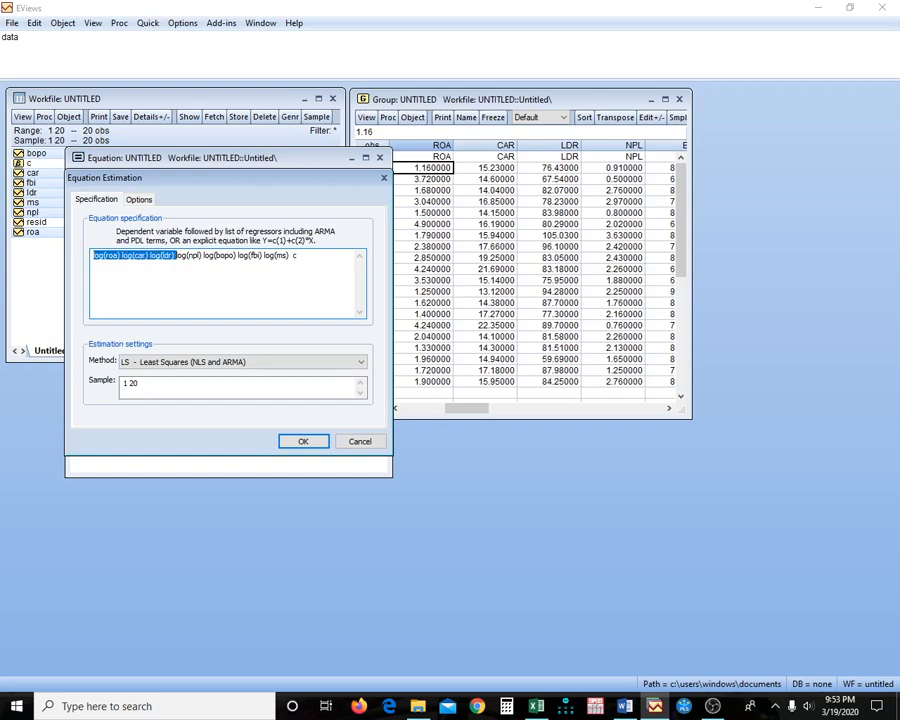
pyautogui.click(93, 255)
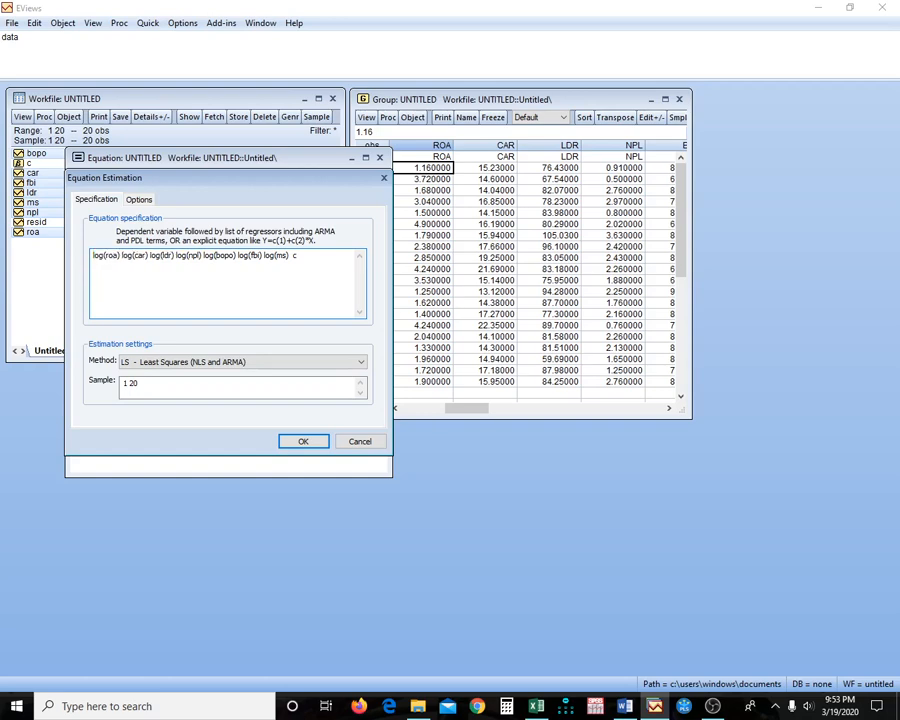
pyautogui.press('Return')
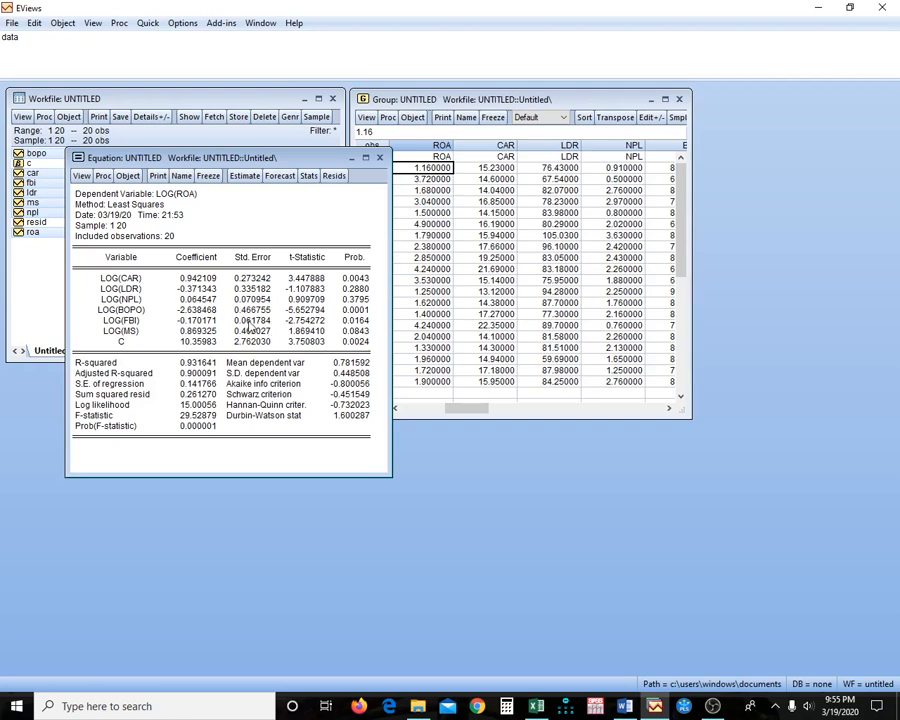
# - Copy the whole log regression output with numbers formatted as they appear and paste it below the specification in the Word document
pyautogui.moveTo(77, 197); pyautogui.dragTo(374, 444)
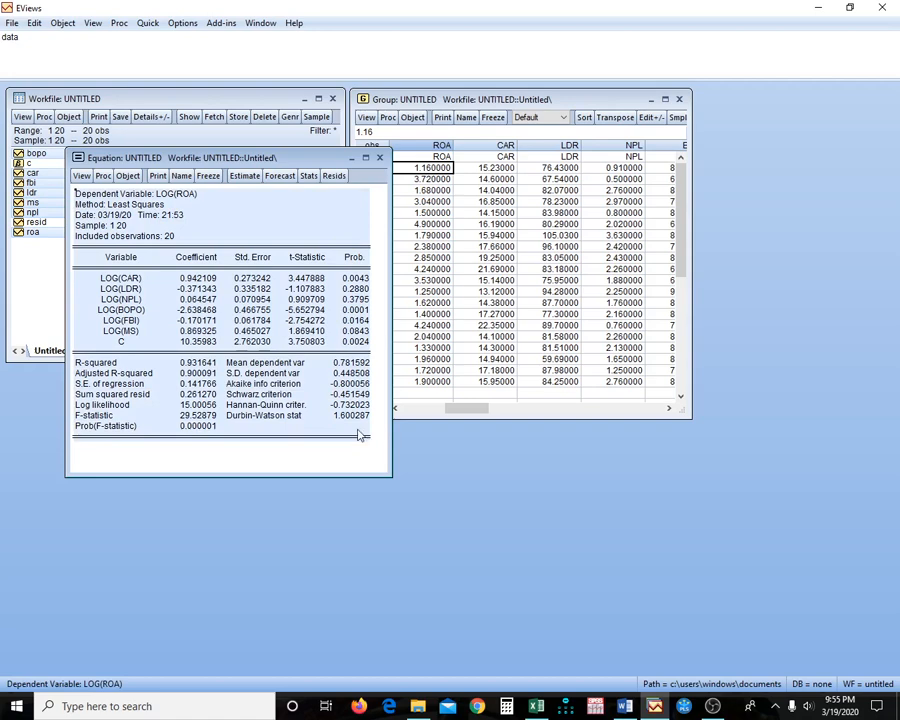
pyautogui.hotkey('ctrl', 'c')
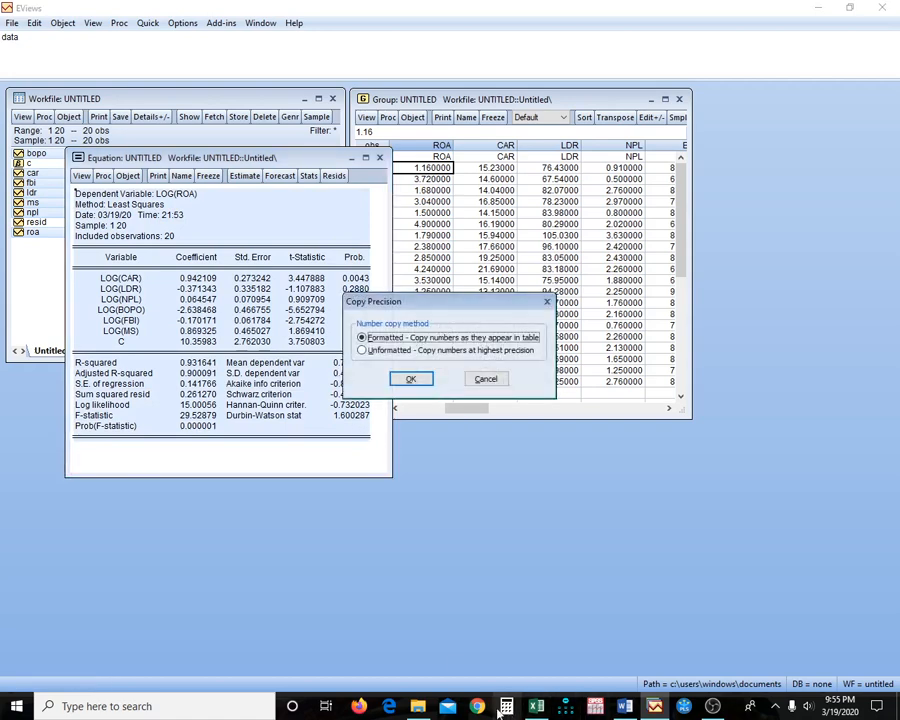
pyautogui.click(628, 710)
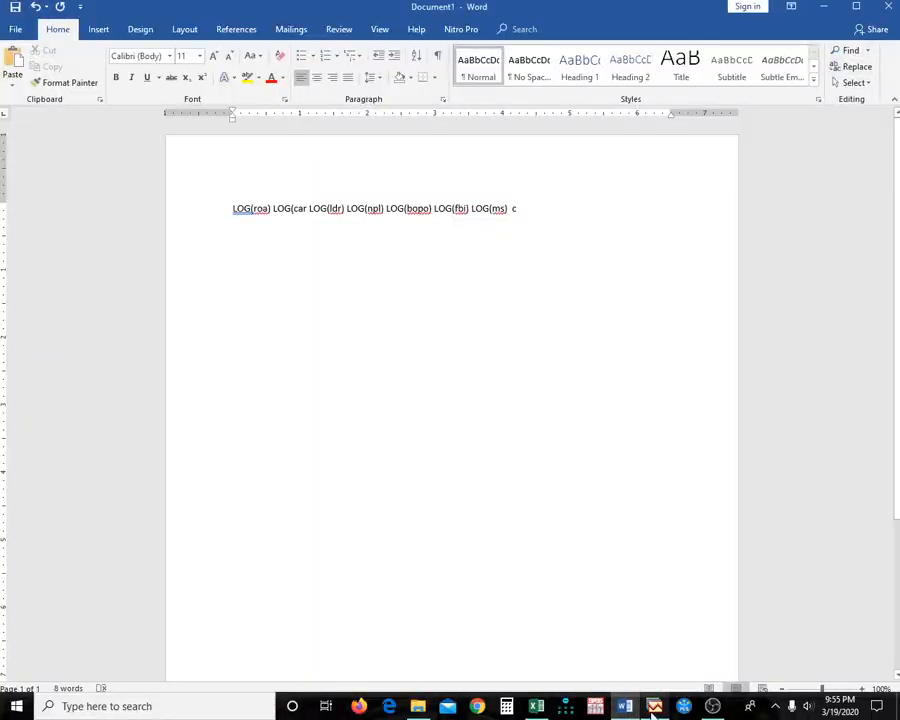
pyautogui.click(654, 706)
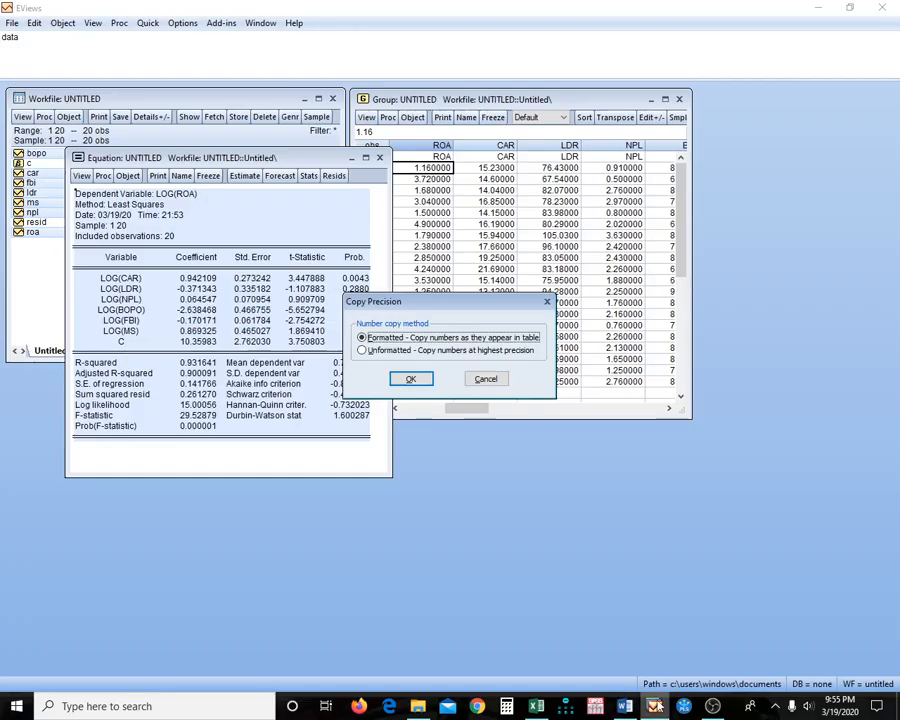
pyautogui.click(410, 378)
pyautogui.moveTo(627, 709)
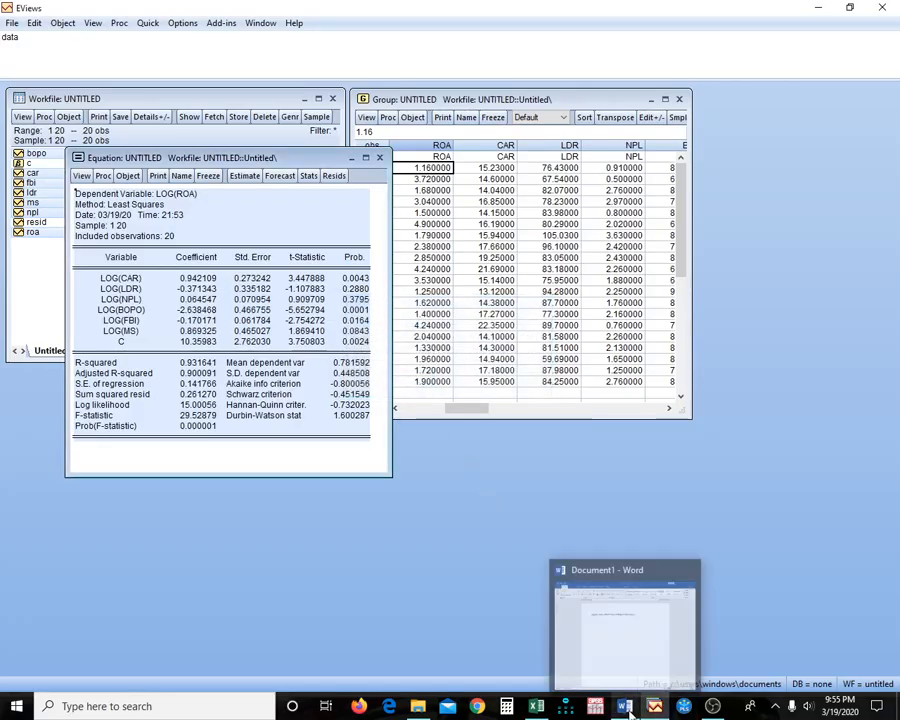
pyautogui.click(626, 708)
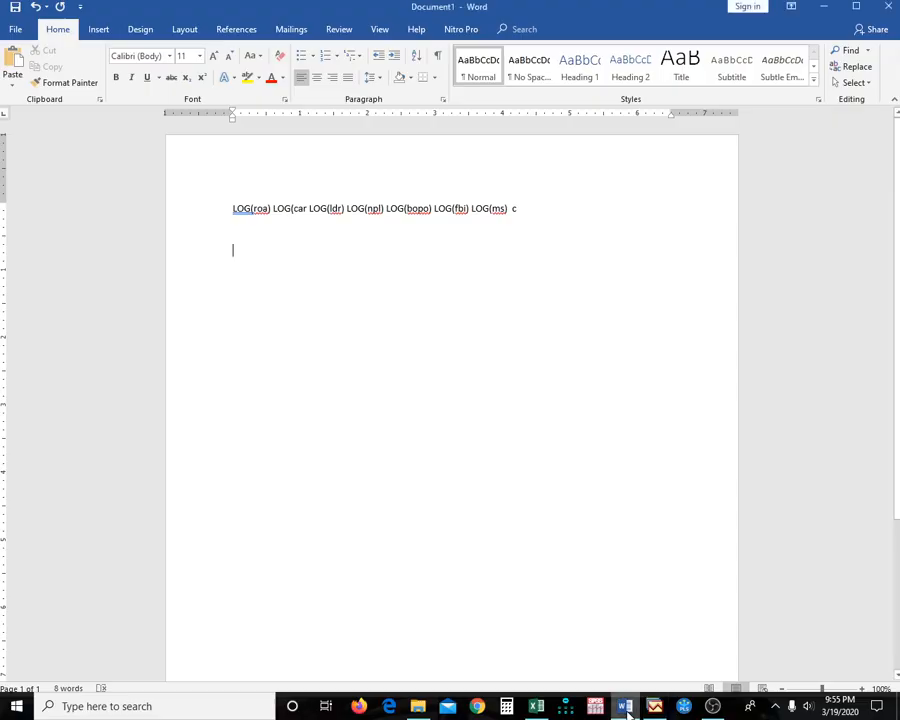
pyautogui.hotkey('ctrl', 'v')
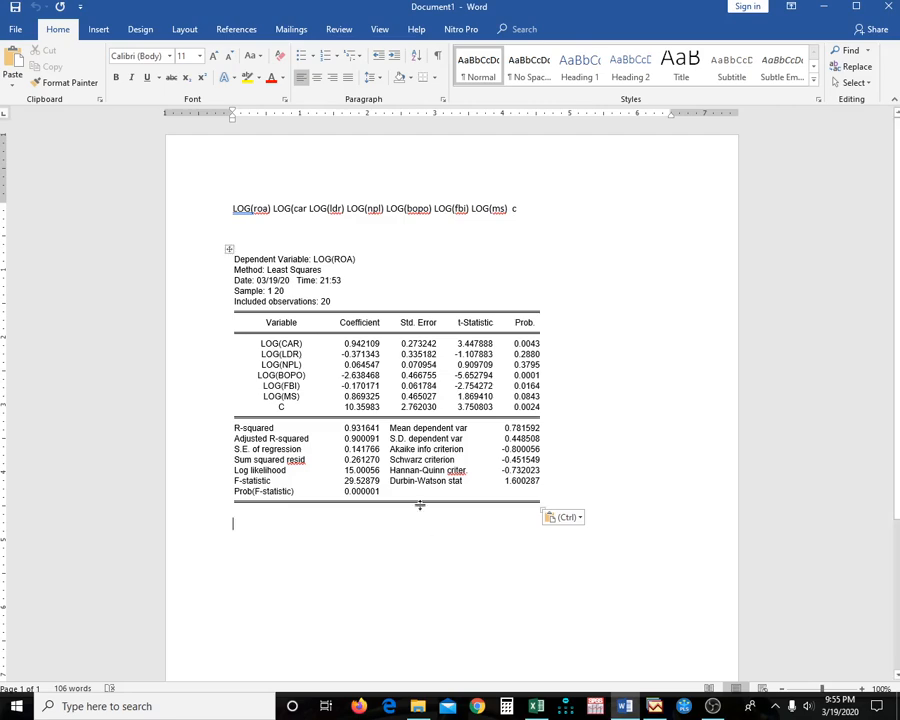
# - Return to EViews, run the histogram normality test on the log equation's residuals and freeze the result as a graph
pyautogui.click(655, 706)
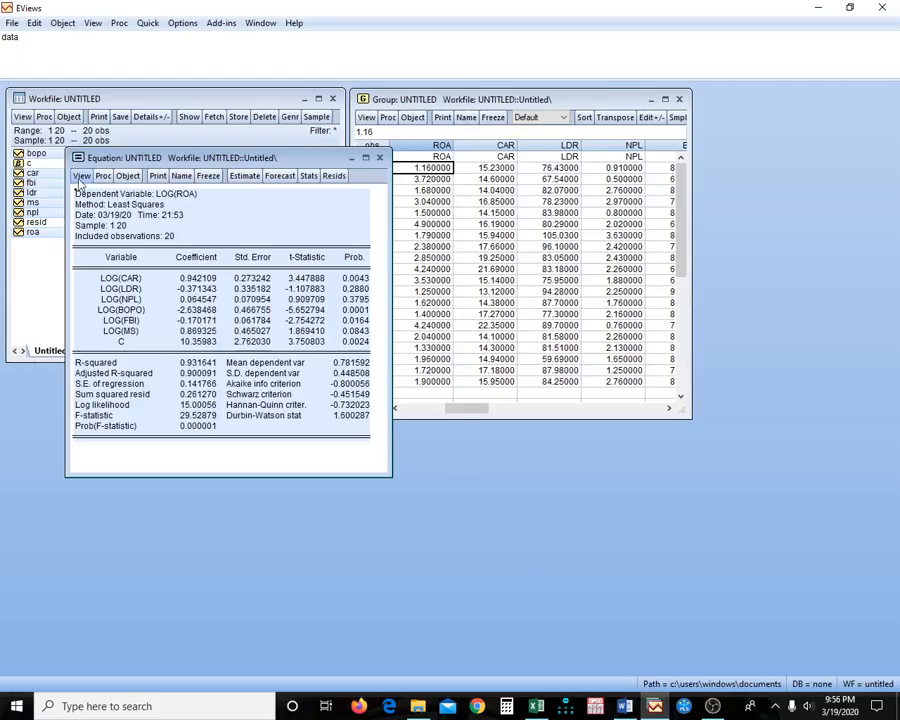
pyautogui.click(81, 177)
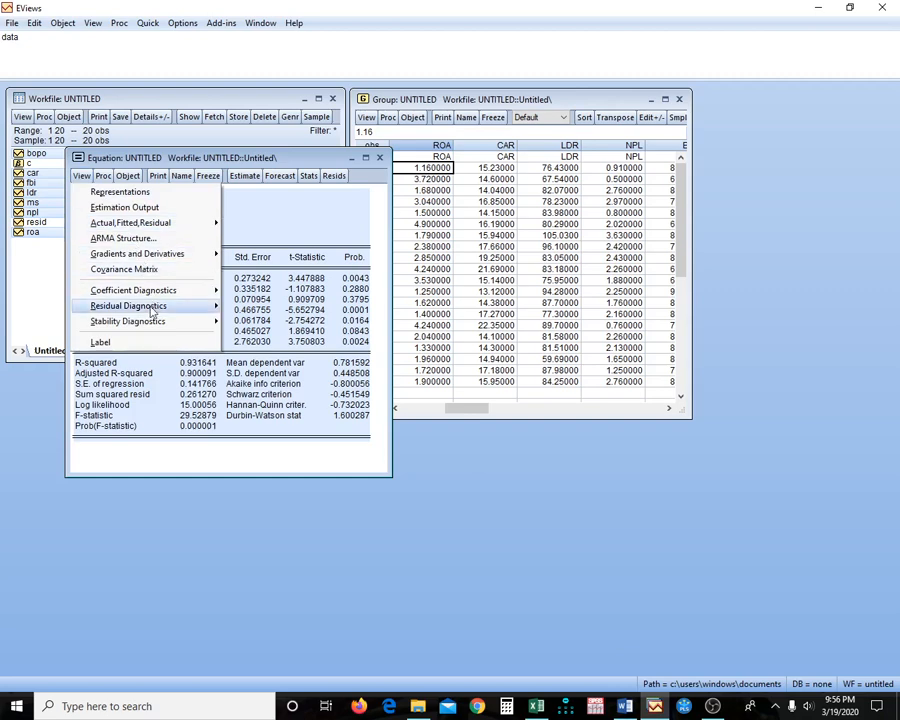
pyautogui.moveTo(152, 310)
pyautogui.click(284, 338)
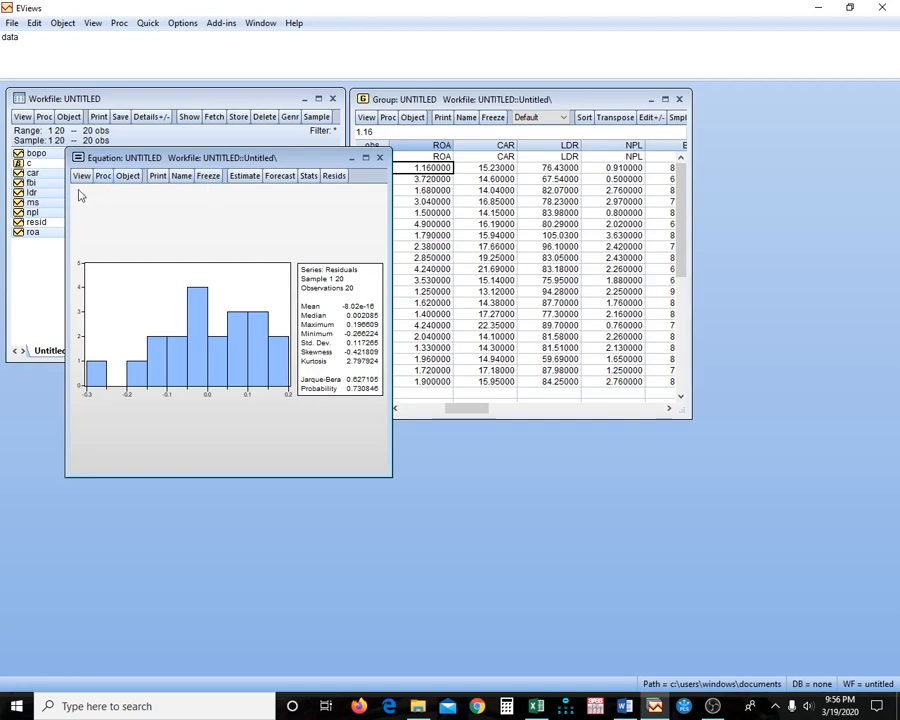
pyautogui.click(207, 175)
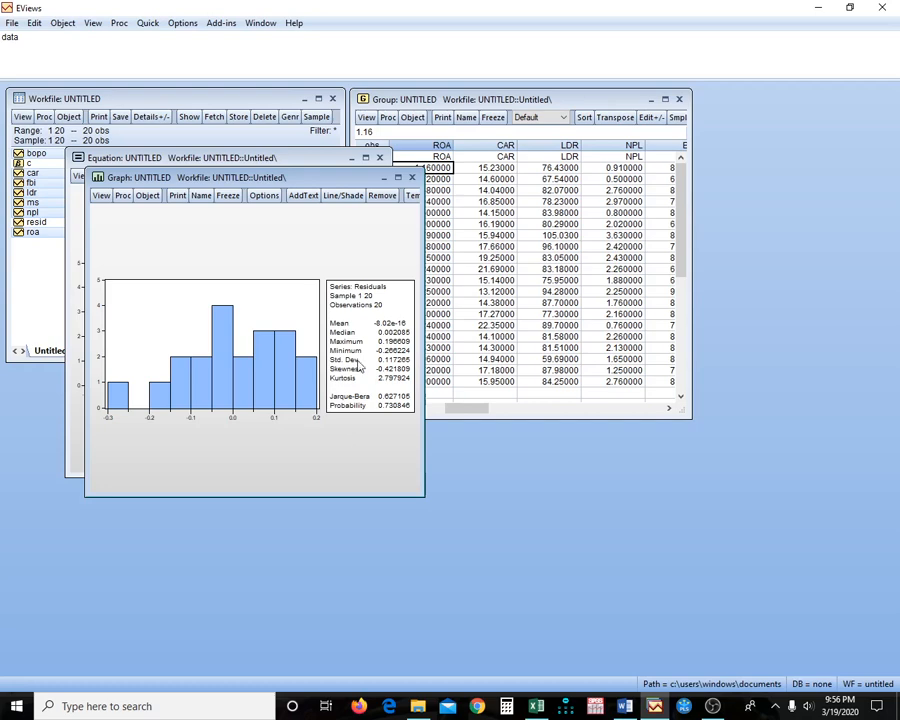
# - Open Paint 3D, paste the EViews screenshot into a new canvas and select the histogram graph window for copying
pyautogui.click(17, 705)
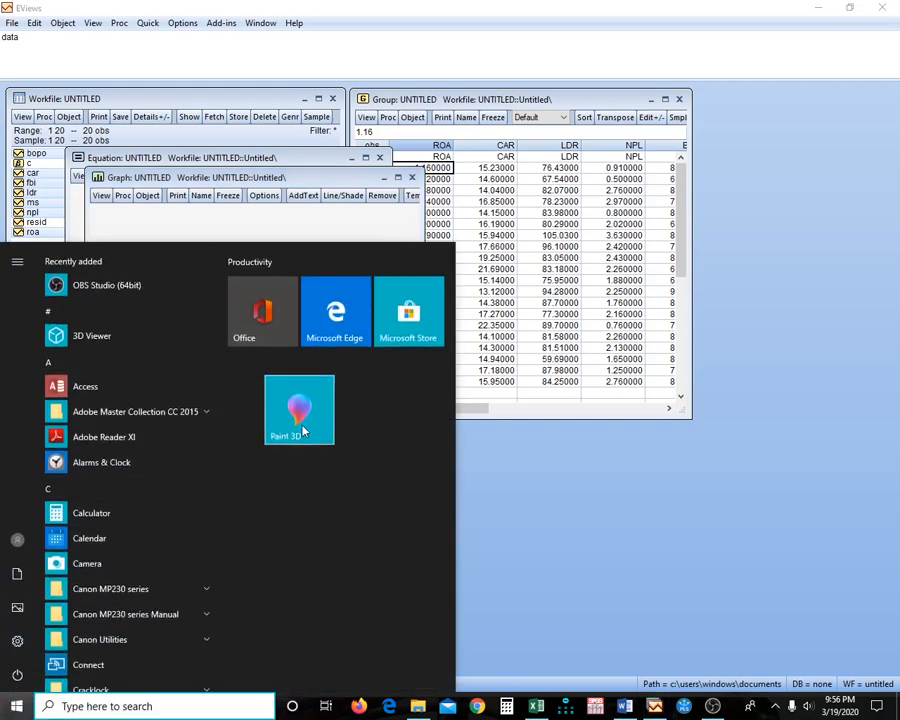
pyautogui.click(301, 428)
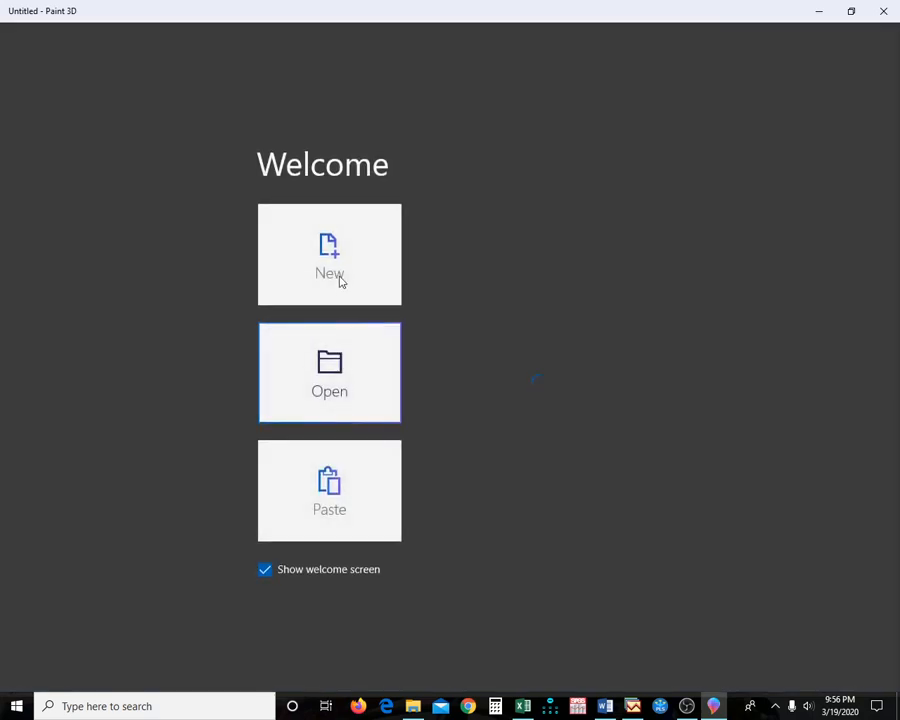
pyautogui.click(340, 282)
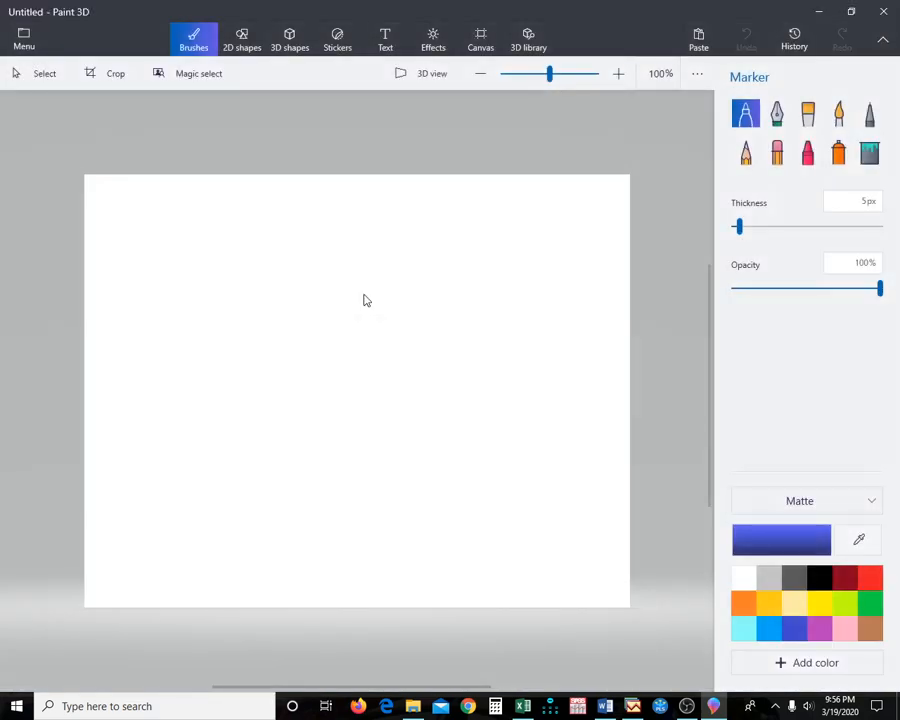
pyautogui.hotkey('ctrl', 'v')
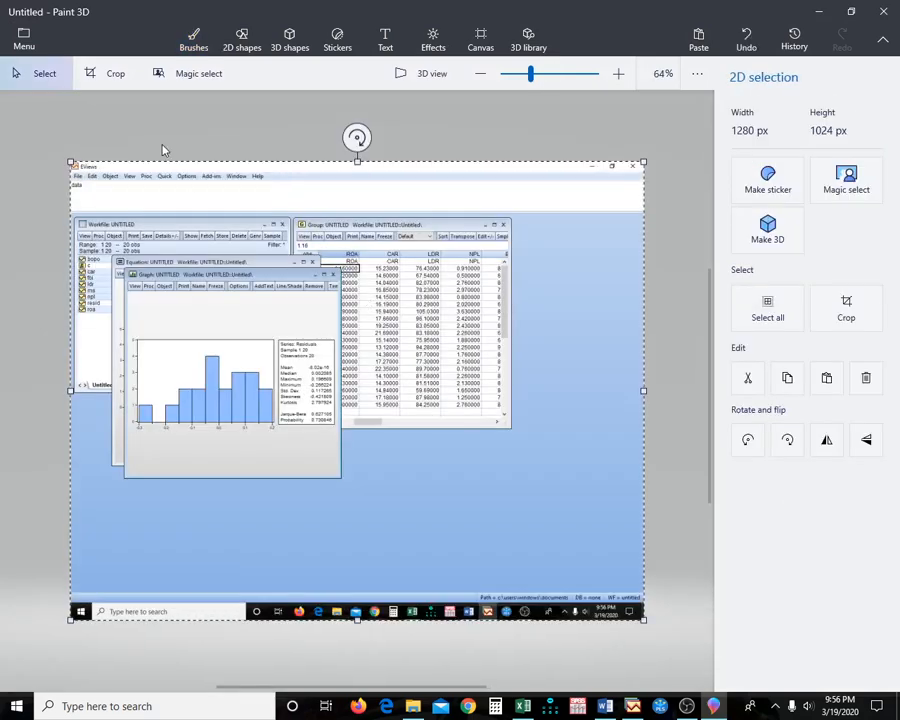
pyautogui.doubleClick(122, 85)
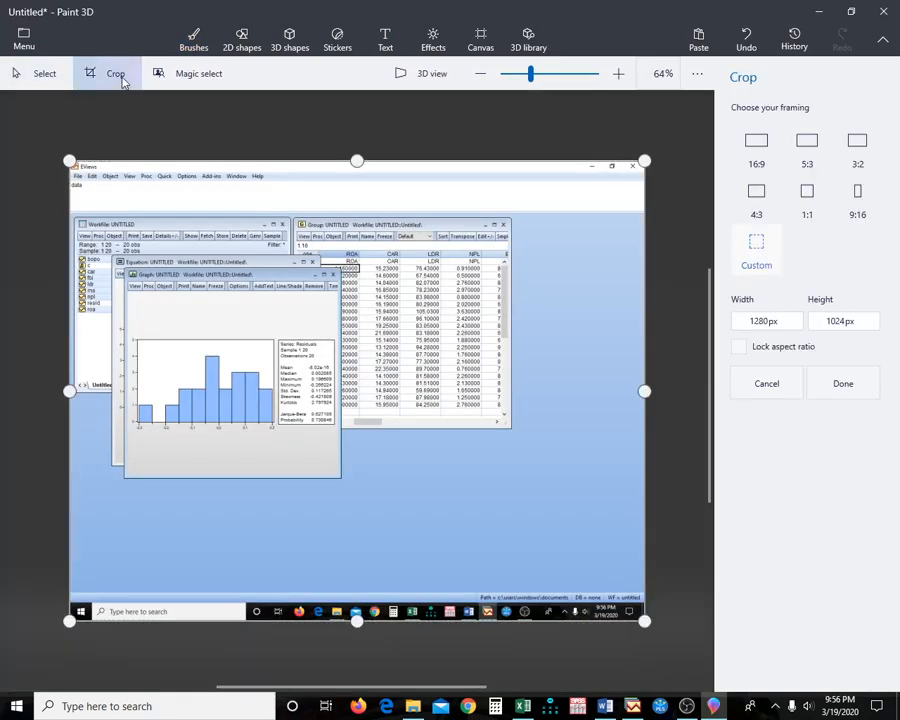
pyautogui.moveTo(127, 271)
pyautogui.mouseDown()
pyautogui.moveTo(284, 377)
pyautogui.moveTo(342, 464)
pyautogui.moveTo(343, 489)
pyautogui.moveTo(340, 478)
pyautogui.mouseUp()
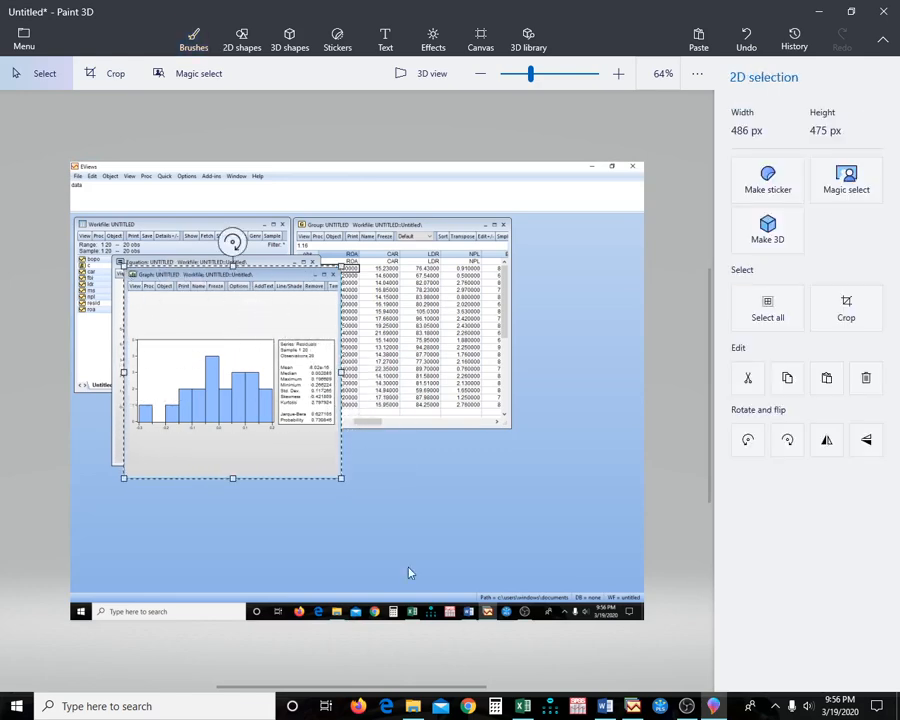
# - Paste the histogram picture below the regression table in Word, resize it to about 4 inches wide and add a line break after it
pyautogui.click(604, 706)
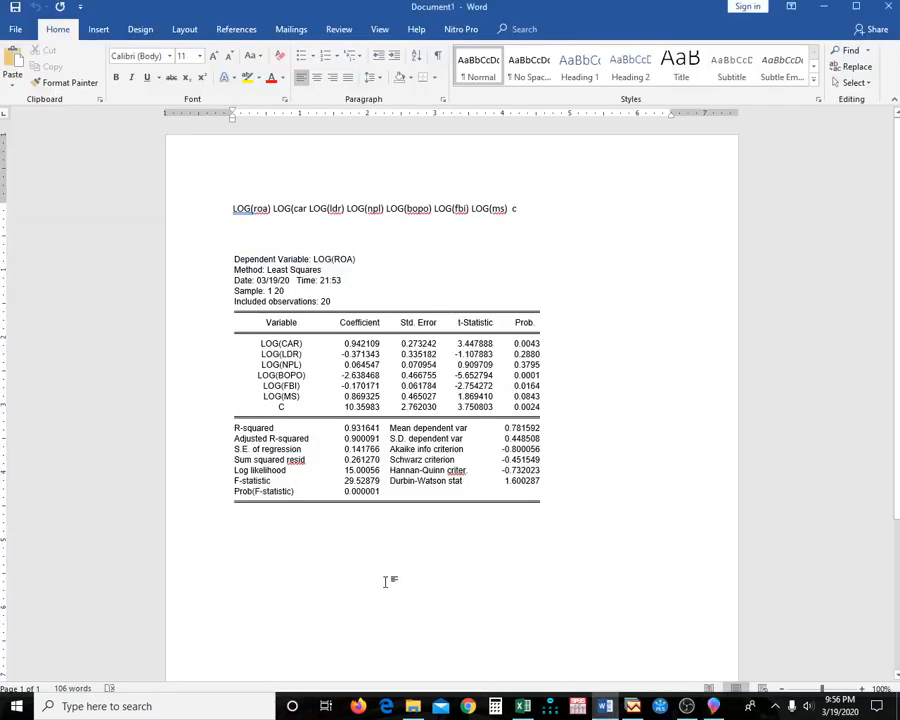
pyautogui.hotkey('ctrl', 'v')
pyautogui.click(394, 566)
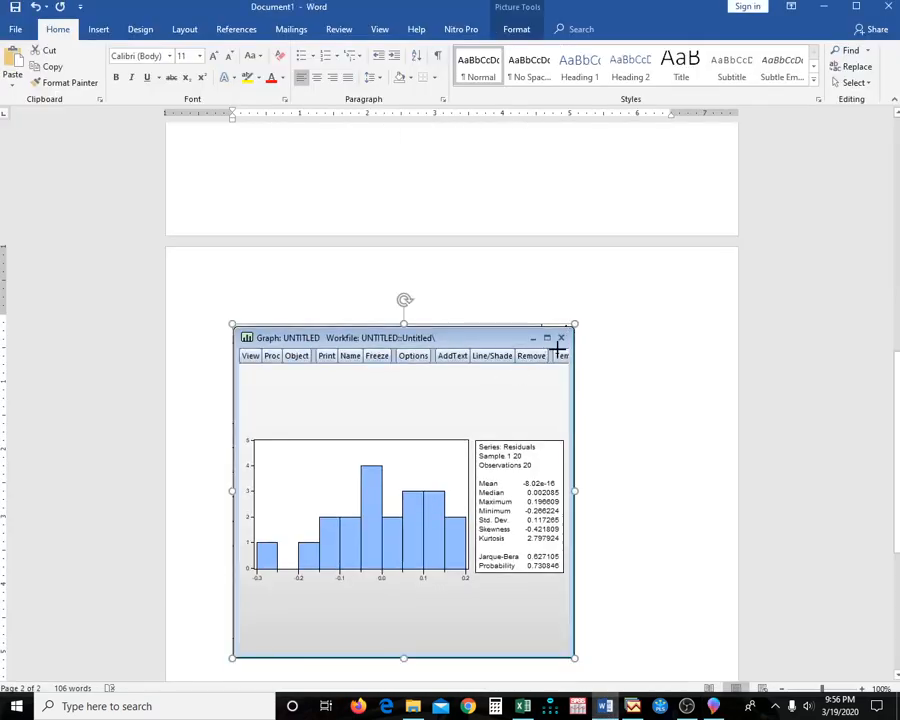
pyautogui.moveTo(558, 347); pyautogui.dragTo(440, 424)
pyautogui.click(530, 452)
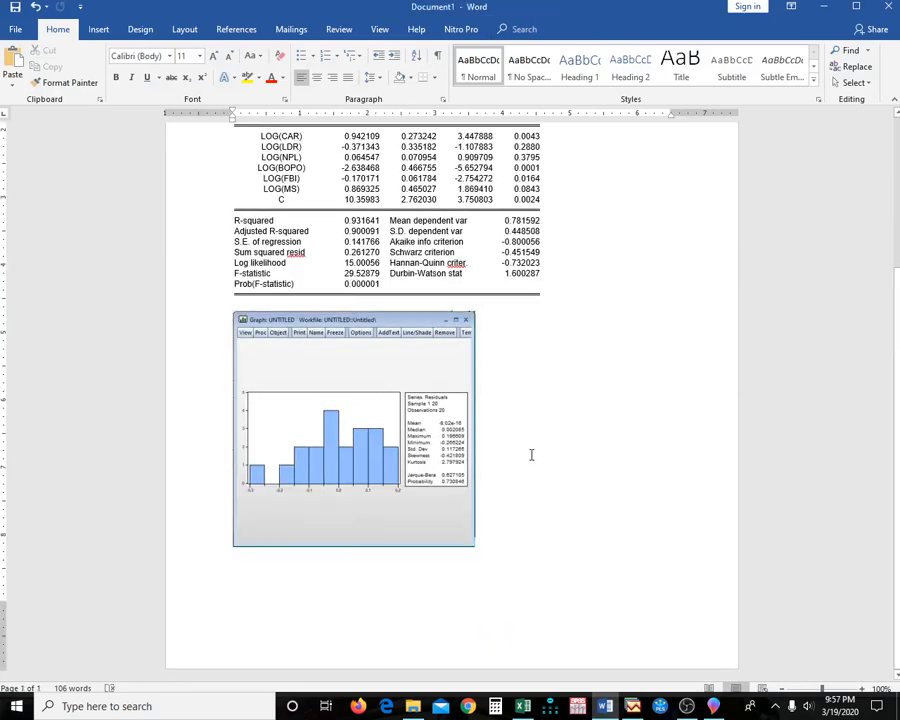
pyautogui.click(424, 438)
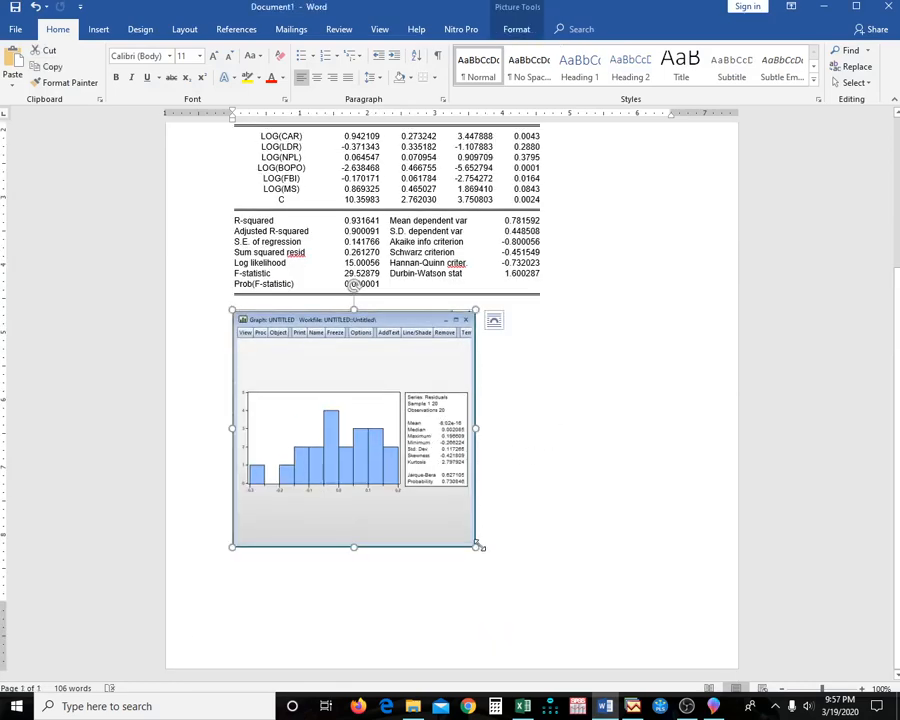
pyautogui.moveTo(477, 547); pyautogui.dragTo(514, 583)
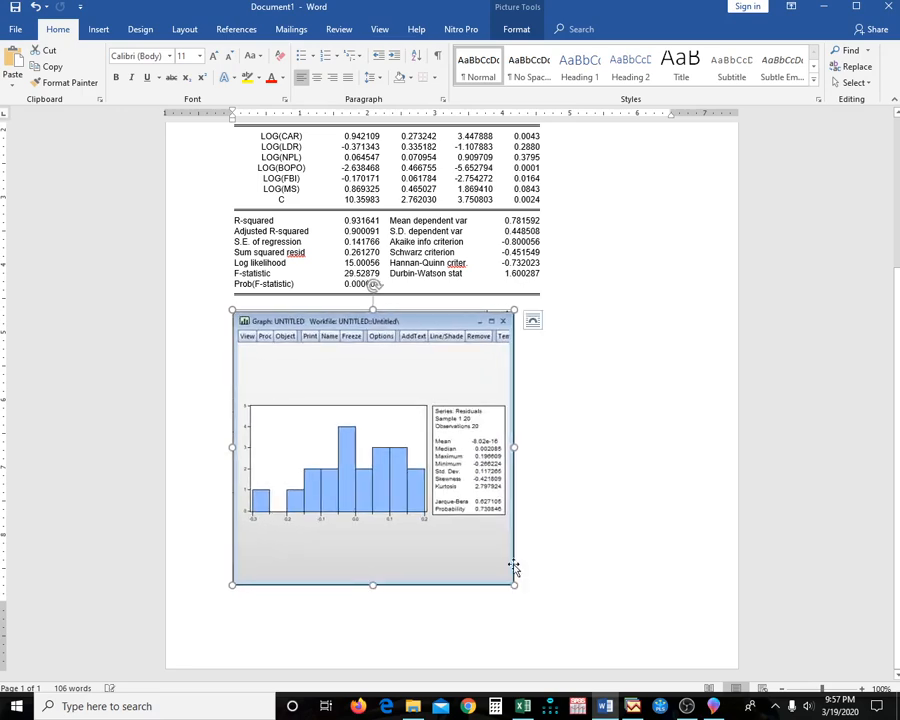
pyautogui.click(579, 507)
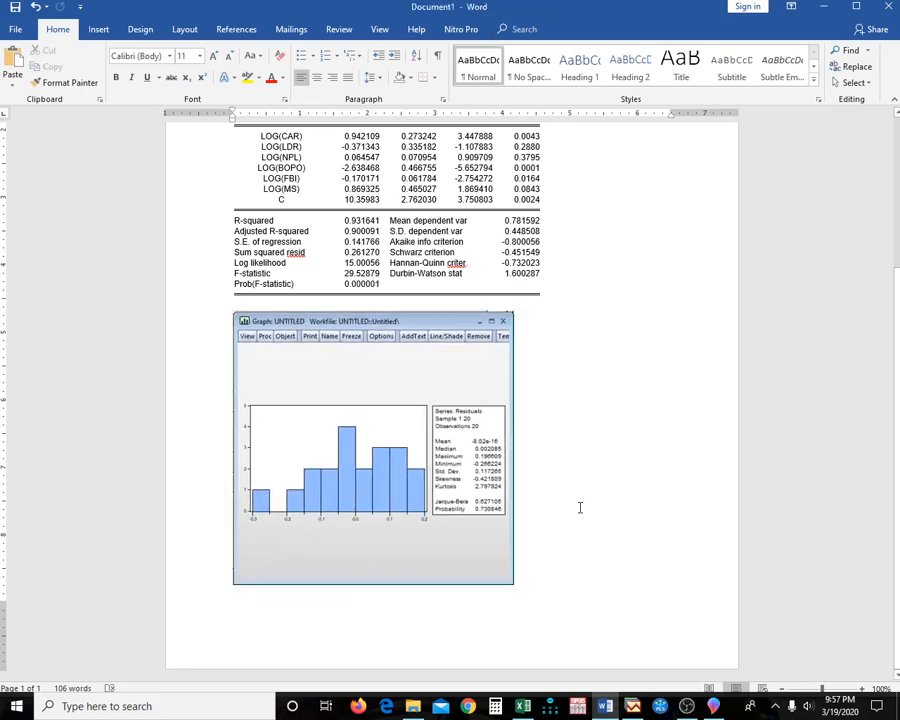
pyautogui.press('Return')
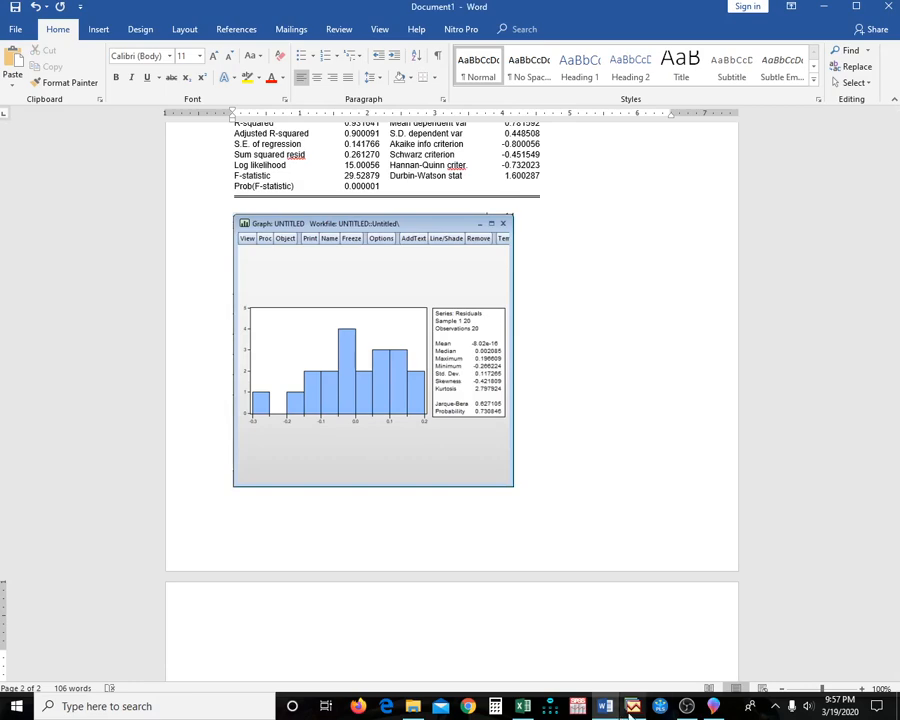
# - Return to EViews and close the frozen residual histogram, deleting the untitled graph
pyautogui.hotkey('alt', 'Tab')
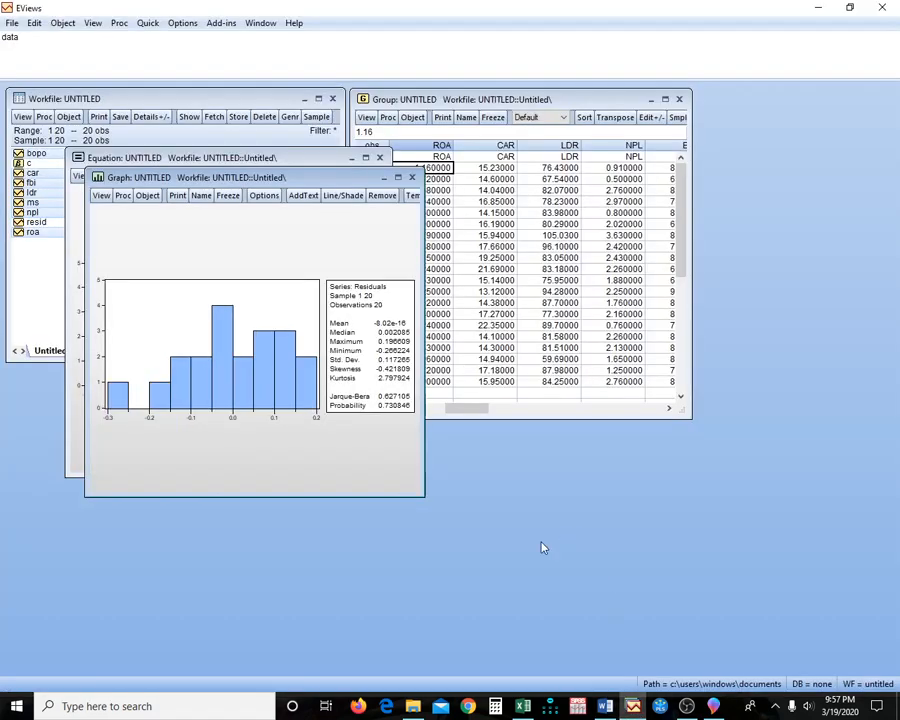
pyautogui.click(101, 195)
pyautogui.click(331, 248)
pyautogui.click(411, 178)
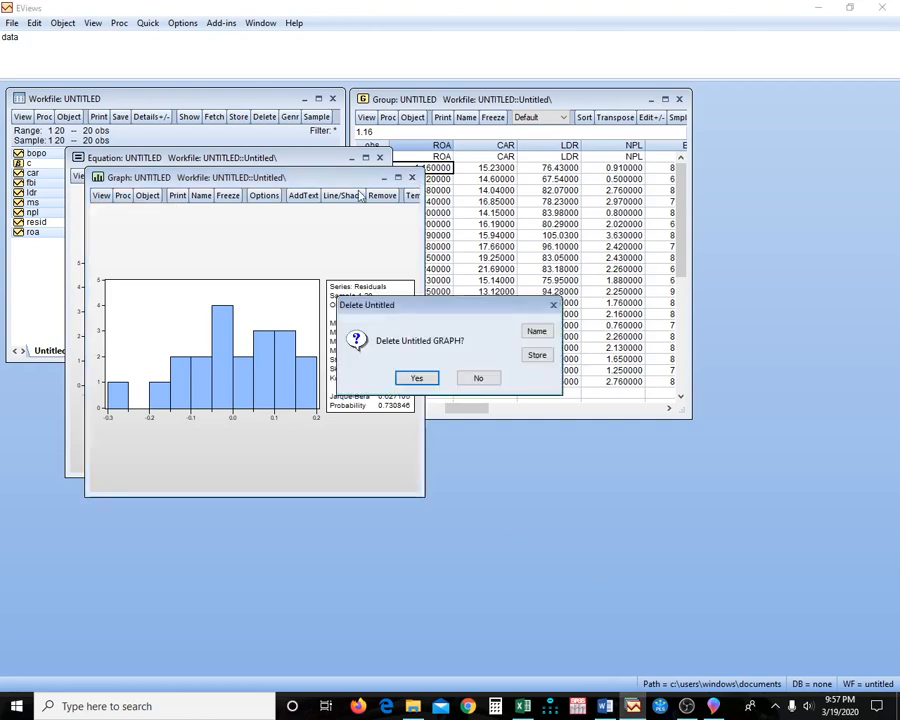
pyautogui.click(416, 378)
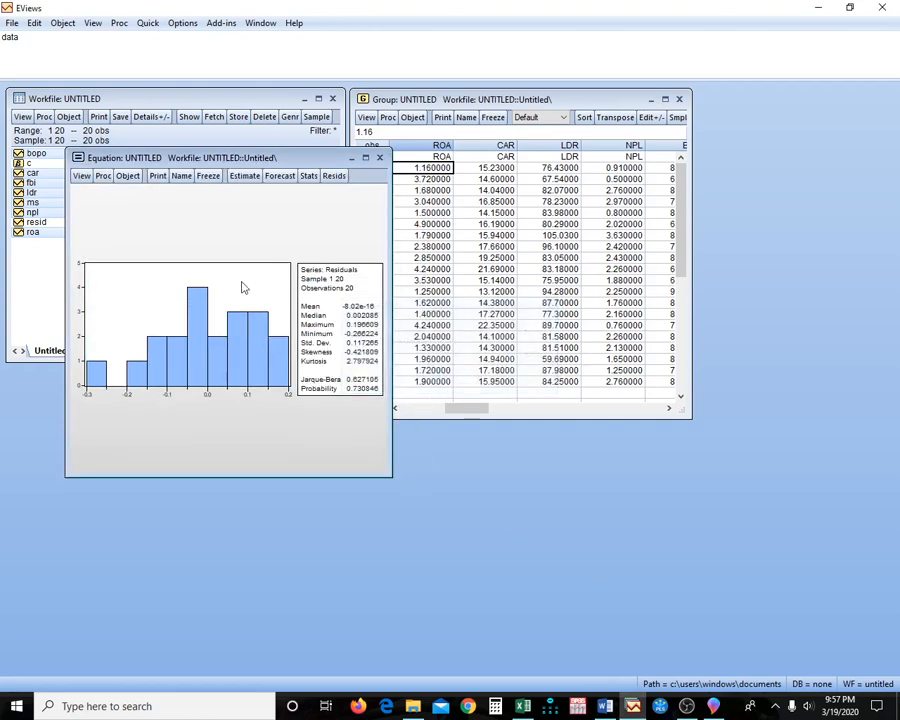
# - Run the serial correlation LM test on the log equation's residuals with 2 lags and look through its output
pyautogui.click(82, 176)
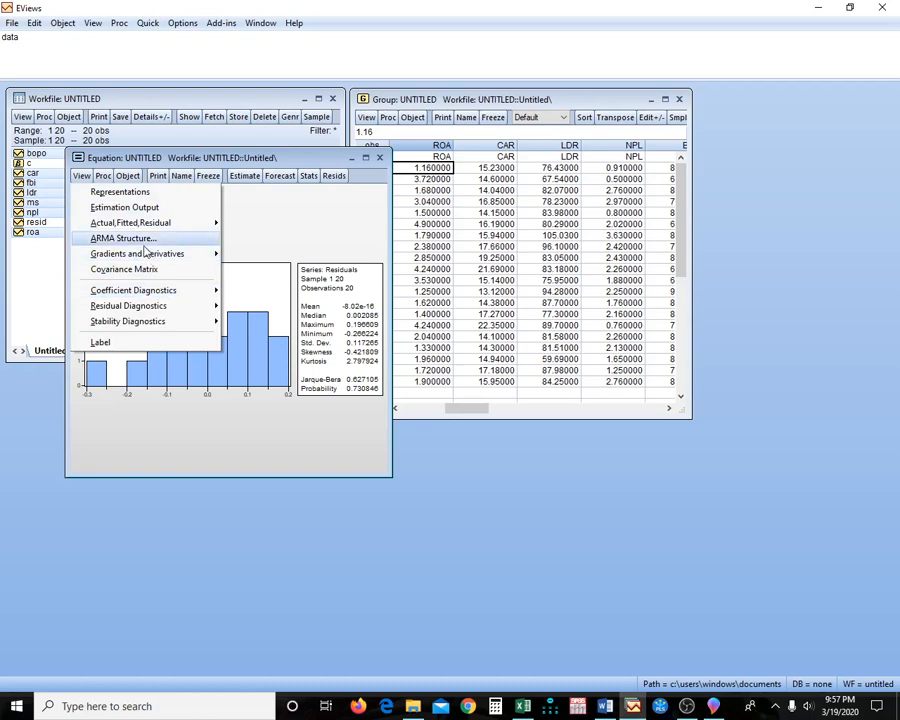
pyautogui.moveTo(158, 305)
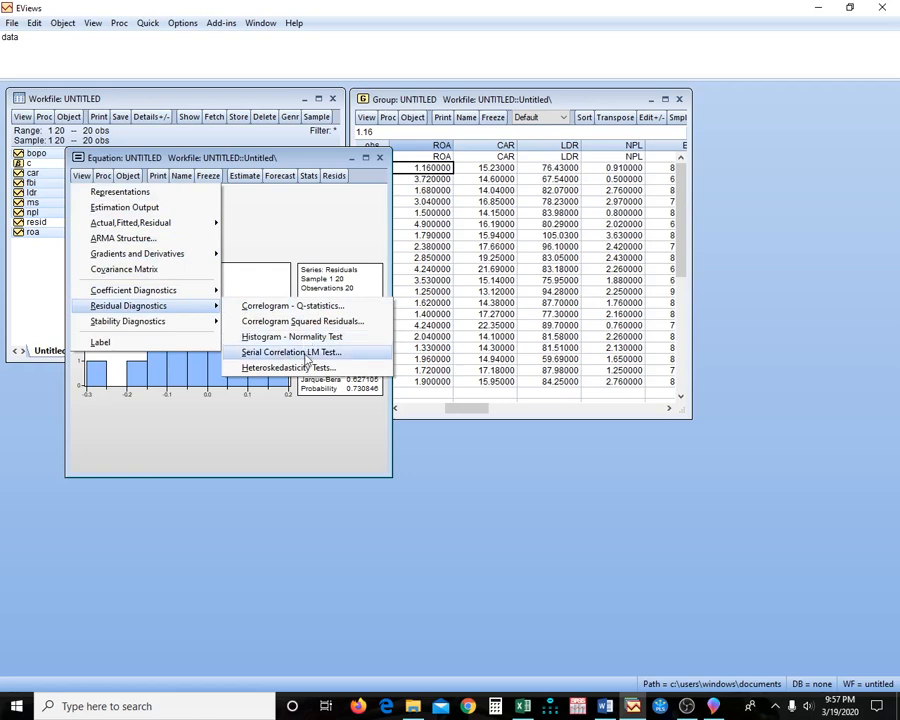
pyautogui.click(306, 355)
pyautogui.click(210, 342)
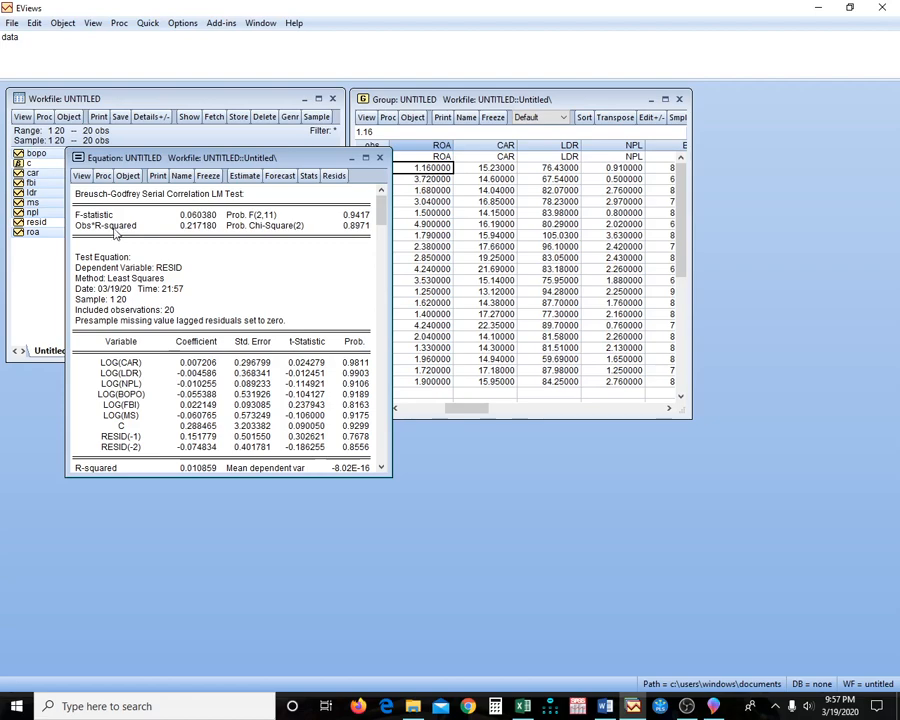
pyautogui.scroll(-1, 115, 233)
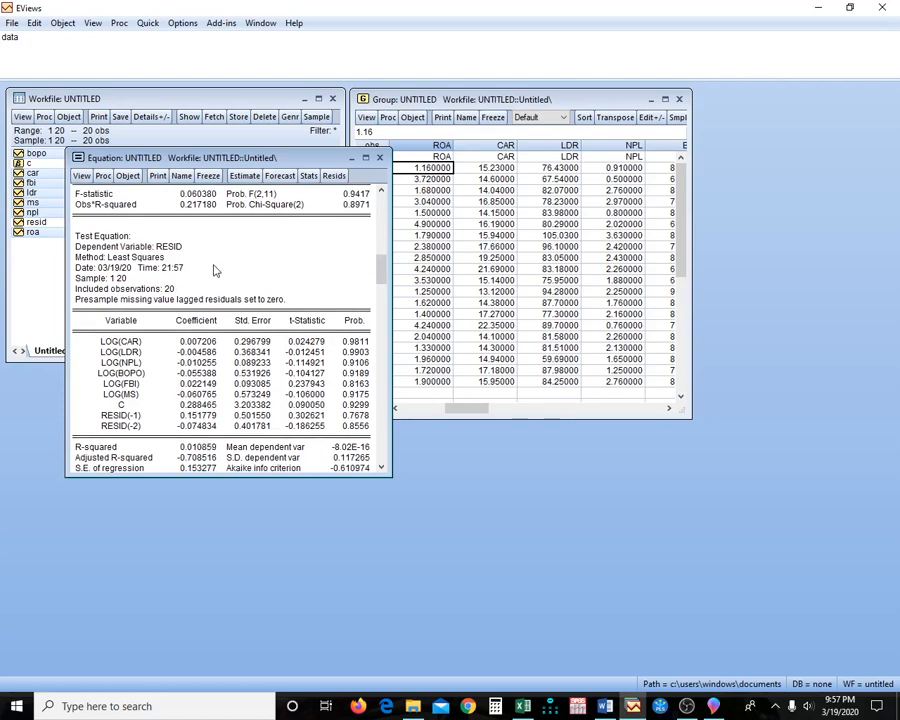
pyautogui.scroll(1, 213, 270)
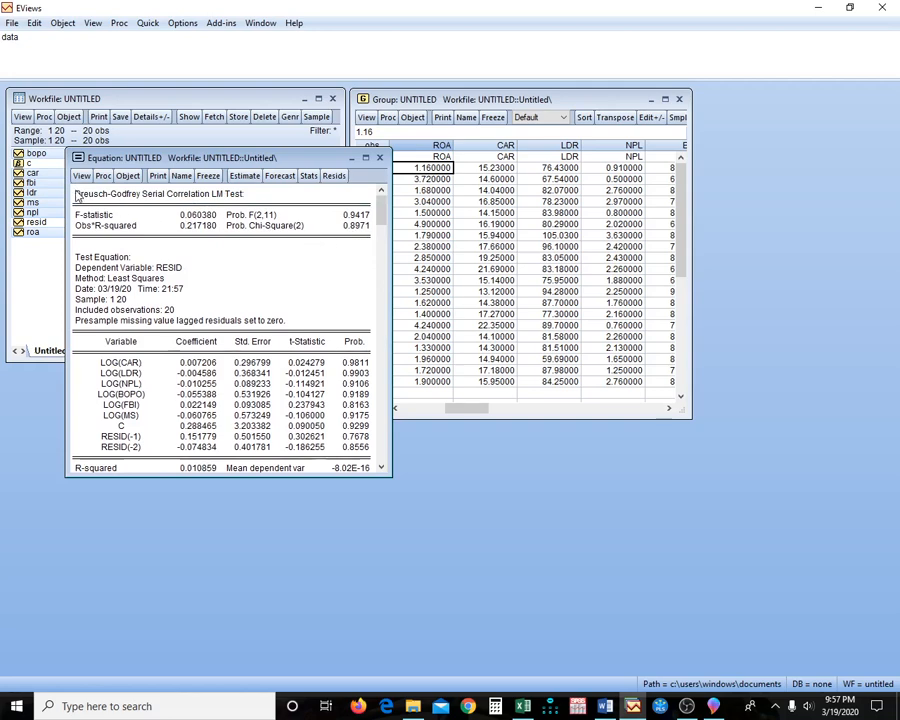
# - Copy the entire Breusch-Godfrey serial correlation test output with numbers formatted as they appear in the table
pyautogui.moveTo(77, 196); pyautogui.dragTo(265, 337)
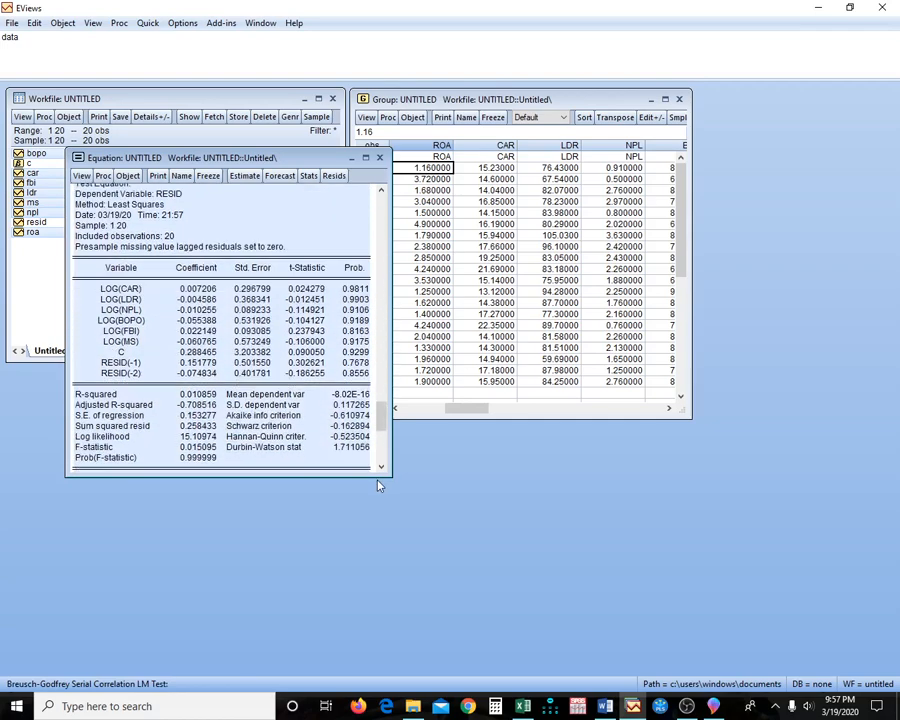
pyautogui.hotkey('ctrl', 'c')
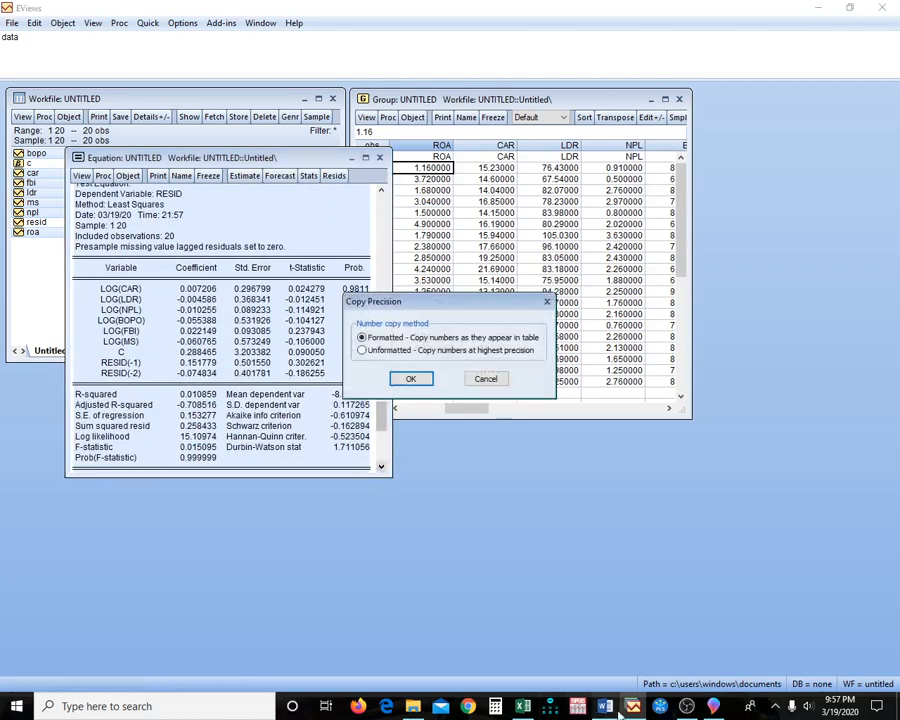
pyautogui.click(411, 380)
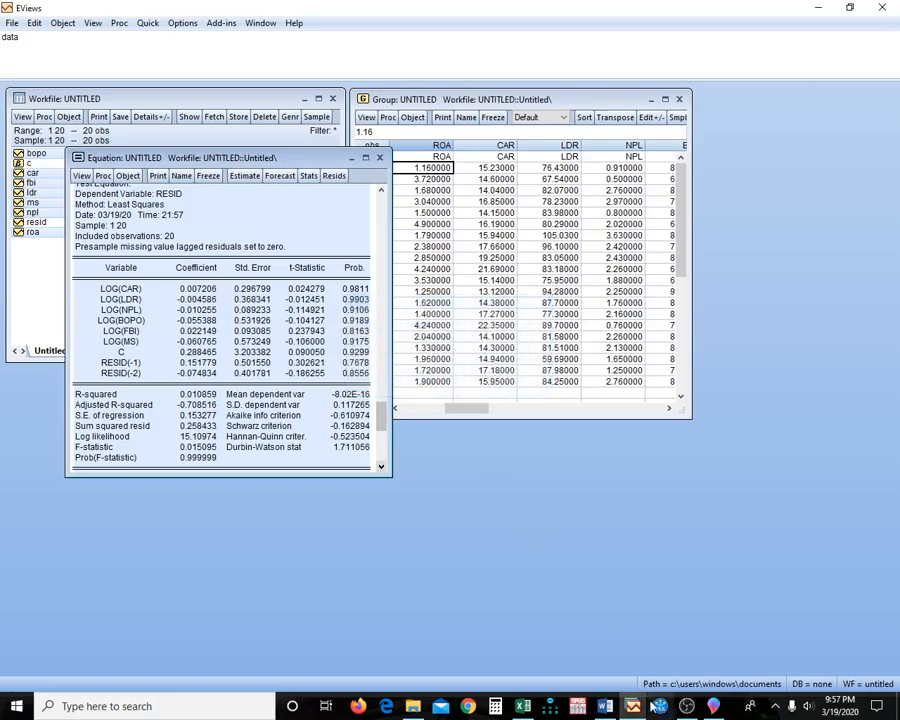
# - Switch to Word and paste the Breusch-Godfrey serial correlation test output below the residual histogram
pyautogui.hotkey('alt', 'Tab')
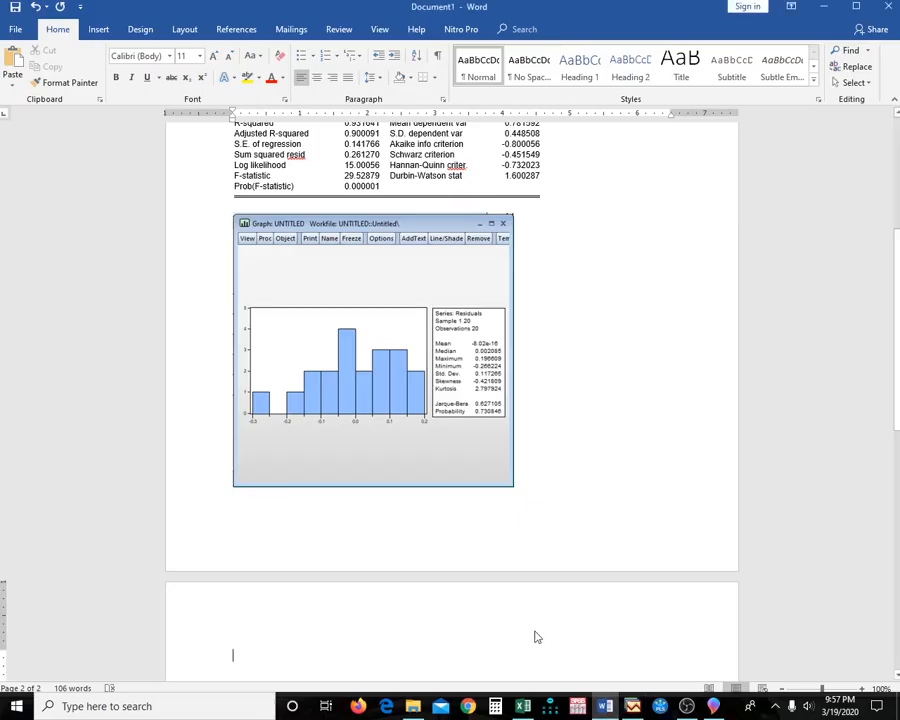
pyautogui.hotkey('ctrl', 'v')
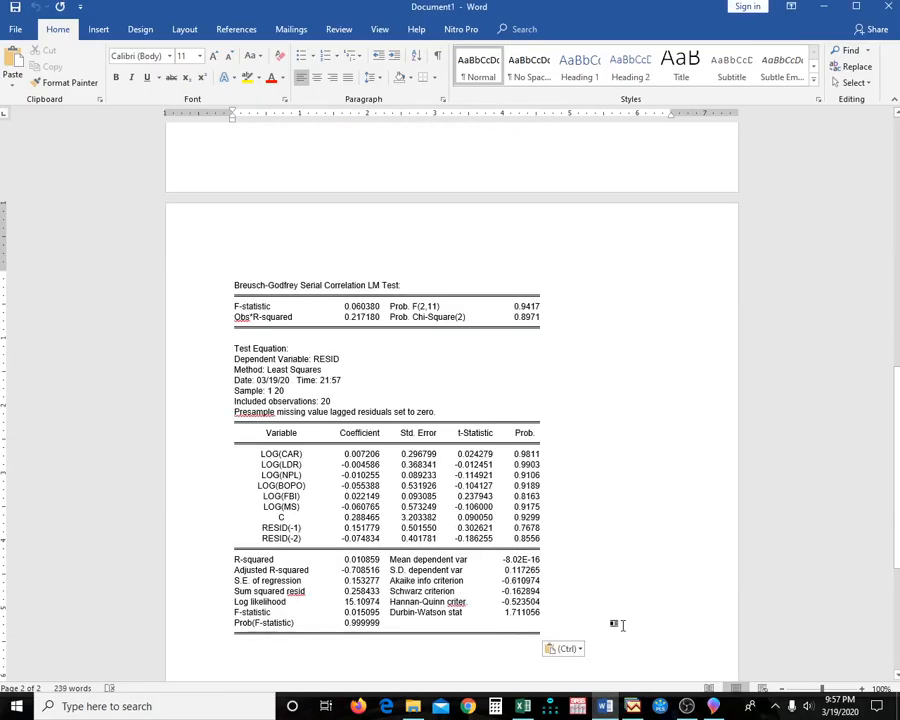
pyautogui.scroll(-3, 454, 620)
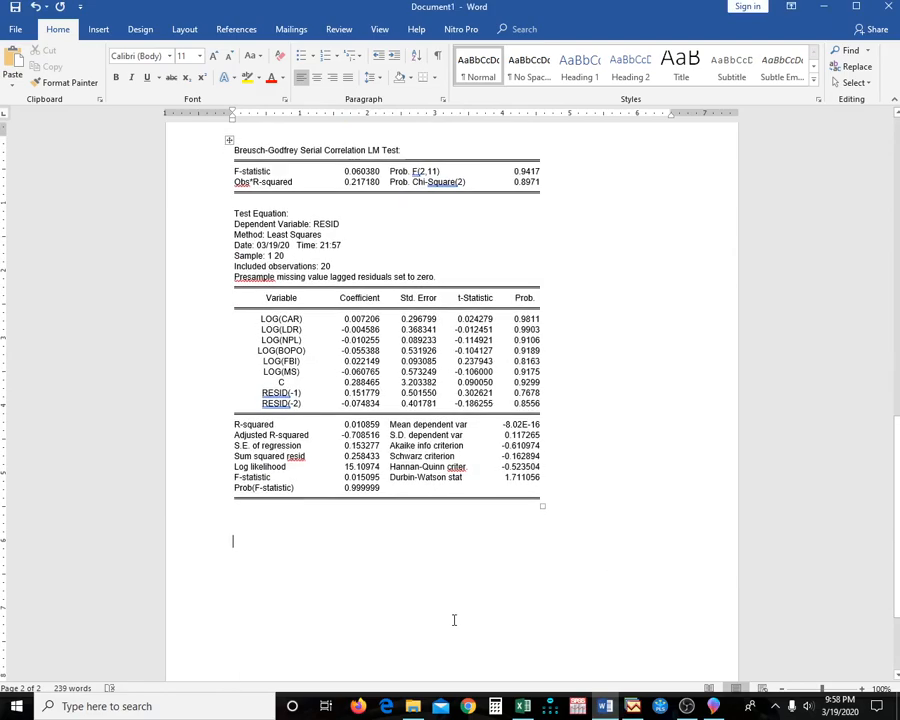
pyautogui.scroll(-3, 454, 620)
# - Return to EViews and run the Glejser heteroskedasticity test on the log equation with its default regressors
pyautogui.click(633, 706)
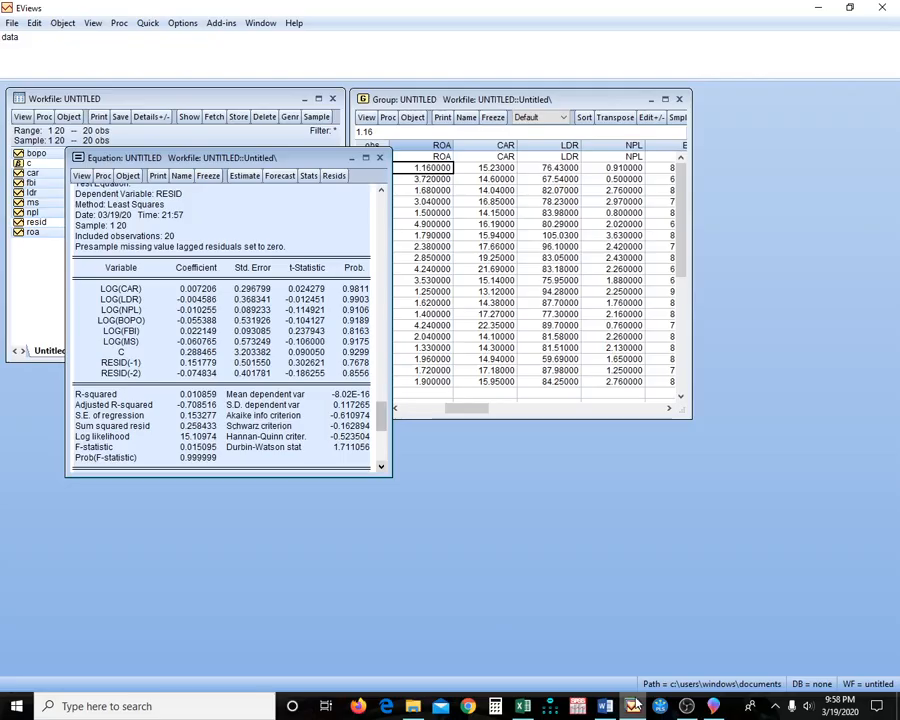
pyautogui.click(82, 175)
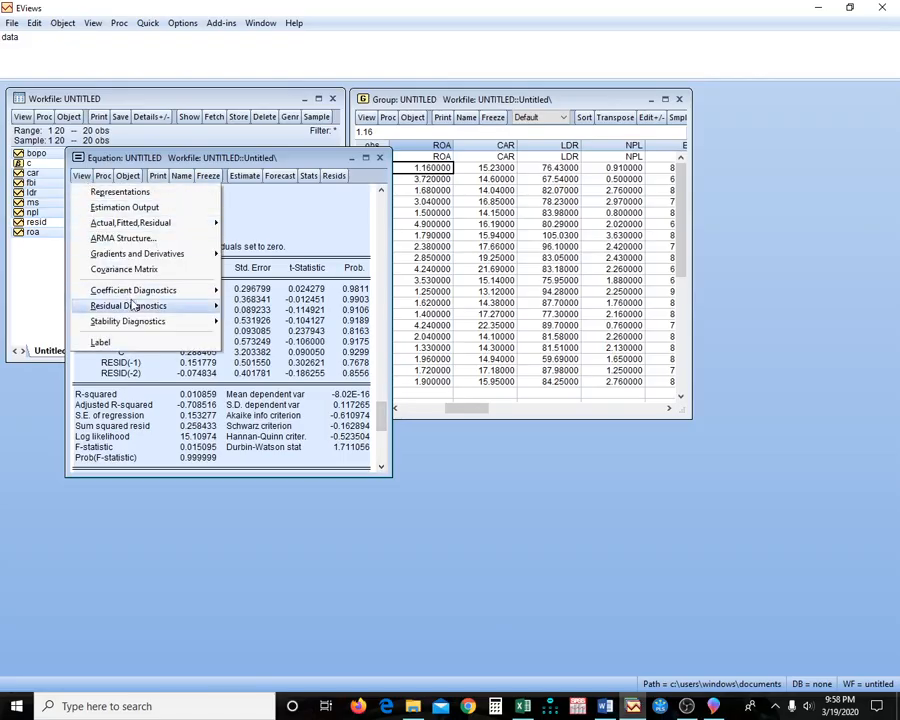
pyautogui.moveTo(131, 306)
pyautogui.click(306, 394)
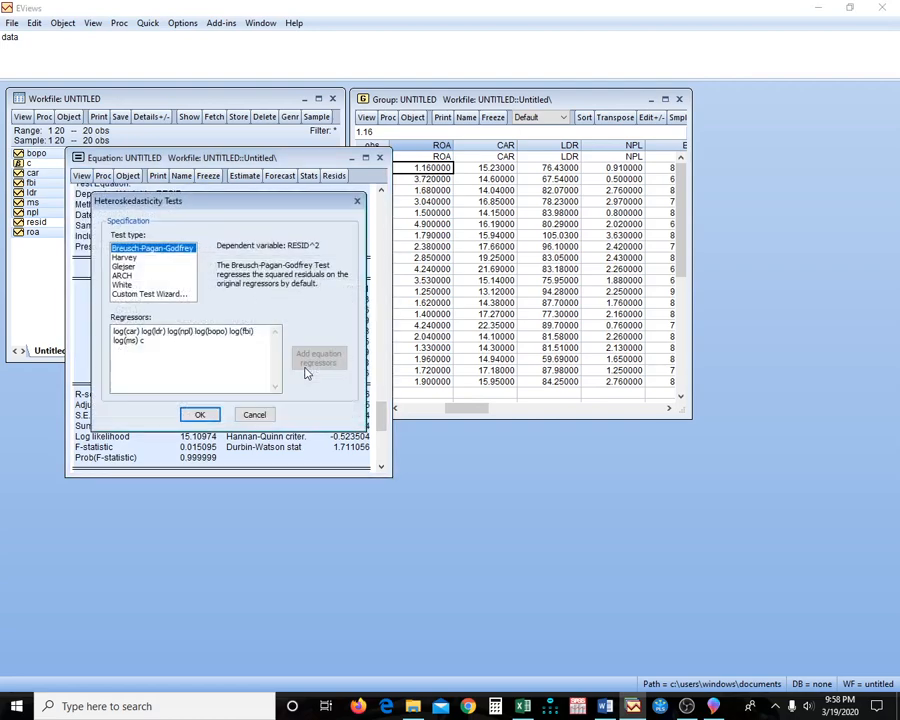
pyautogui.click(128, 267)
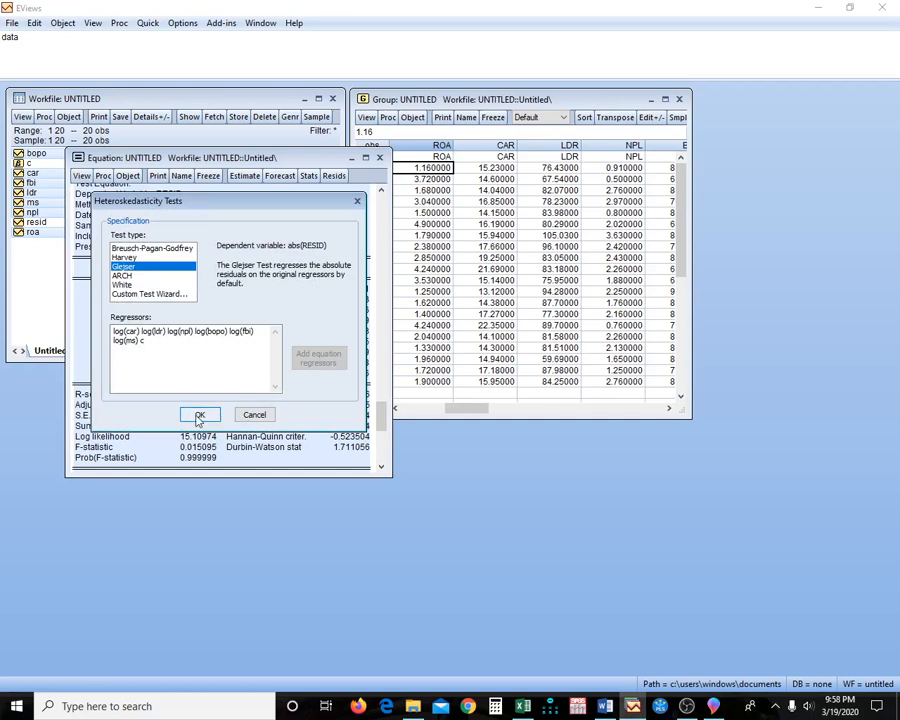
pyautogui.click(199, 415)
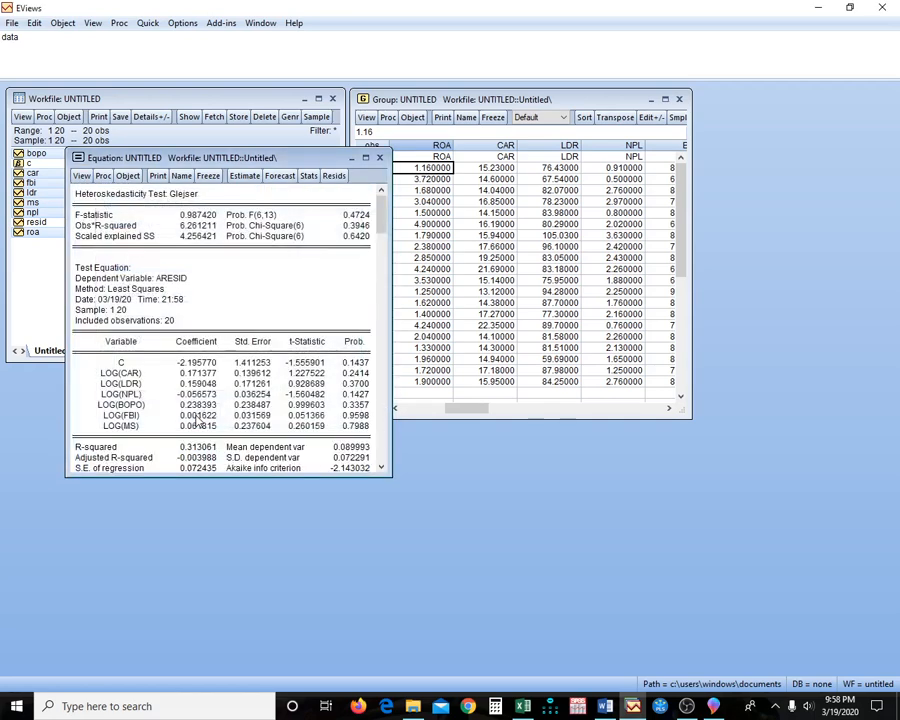
# - Copy the entire Glejser test output with formatted numbers and paste it into Word below the serial correlation test
pyautogui.moveTo(78, 194); pyautogui.dragTo(386, 494)
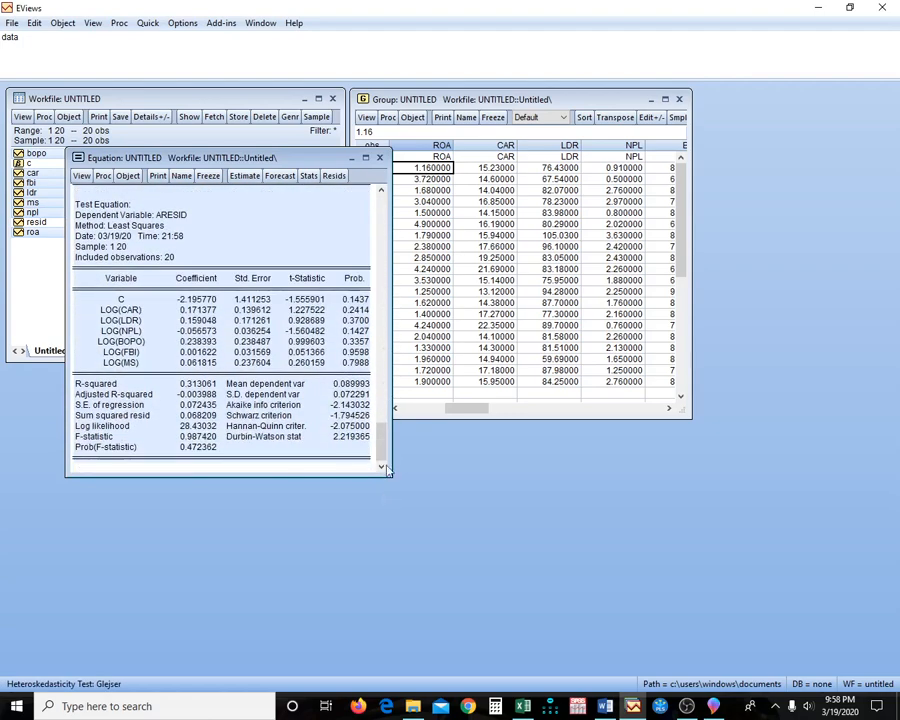
pyautogui.hotkey('ctrl', 'c')
pyautogui.click(410, 378)
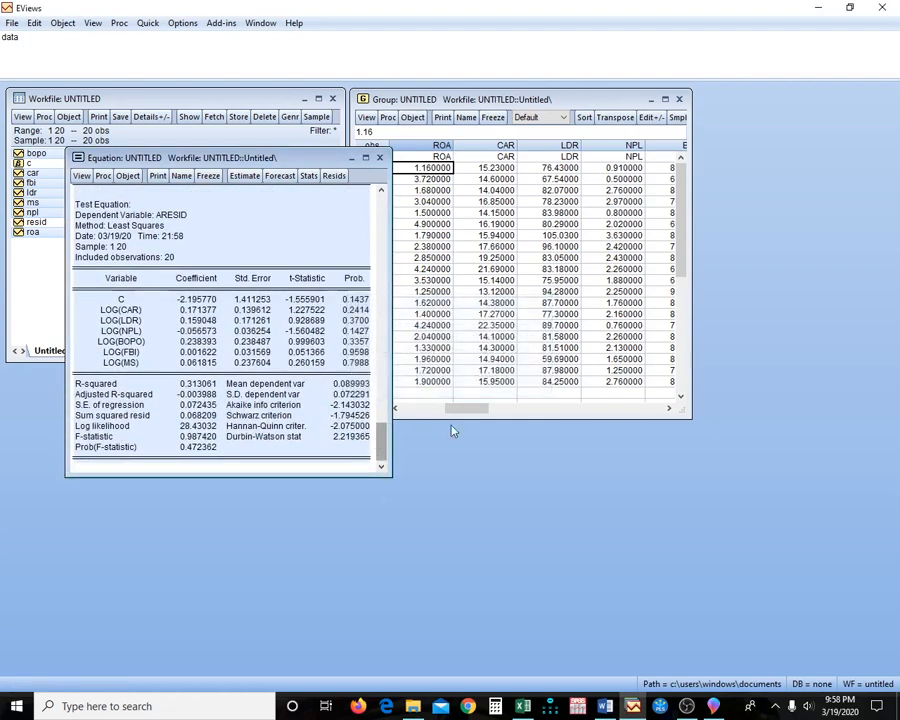
pyautogui.click(606, 706)
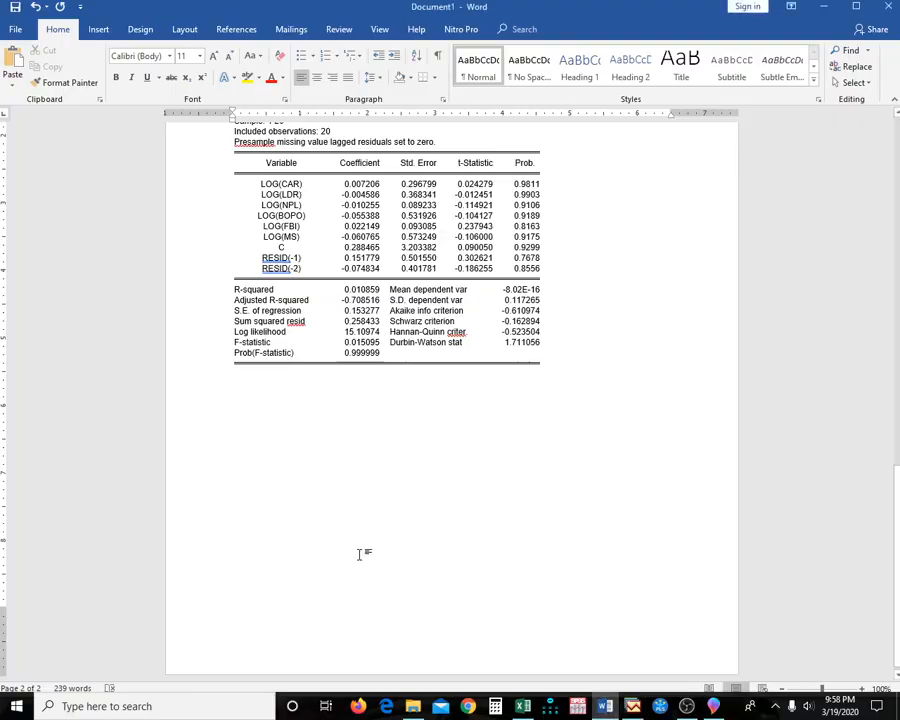
pyautogui.hotkey('ctrl', 'v')
pyautogui.scroll(1, 428, 538)
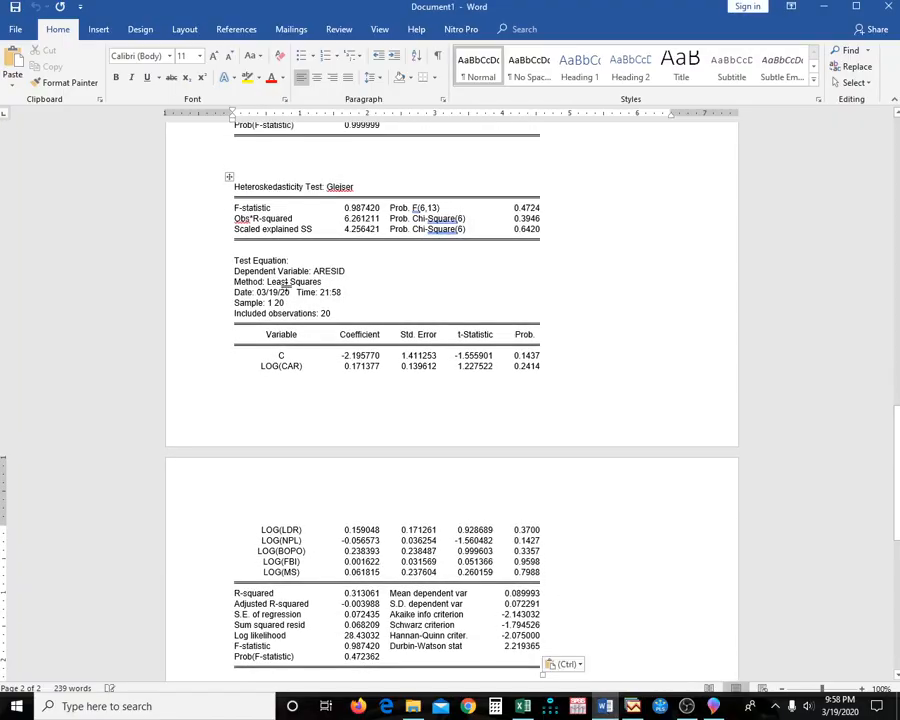
# - Insert blank lines above the Glejser test table in Word to move it onto a new page, and go to the document's end
pyautogui.click(279, 159)
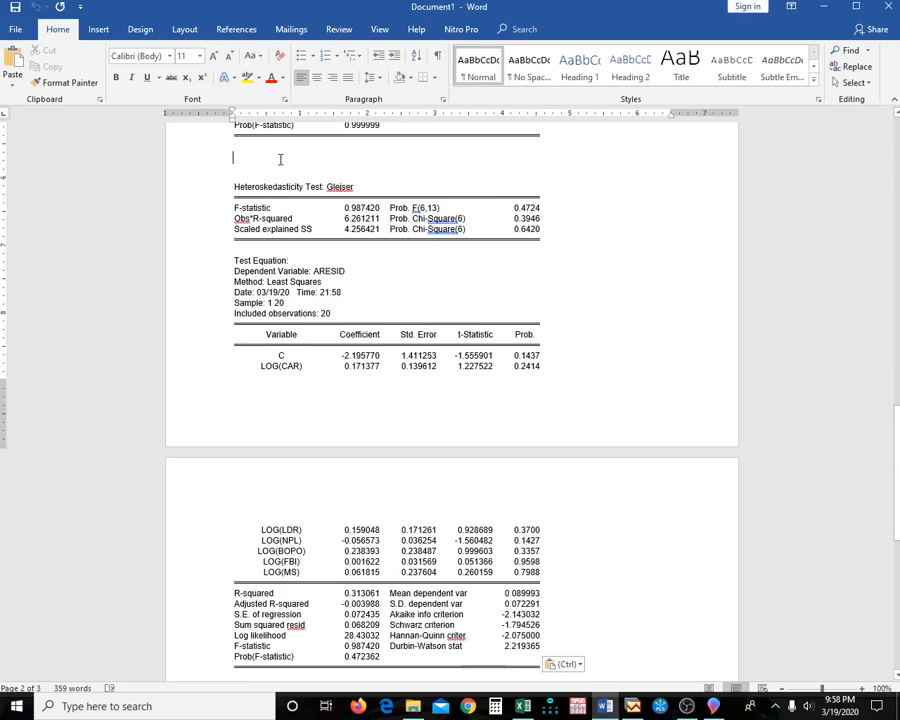
pyautogui.press('Return')
pyautogui.press('Return')
pyautogui.press('Return')
pyautogui.press('Return')
pyautogui.press('Return')
pyautogui.press('Return')
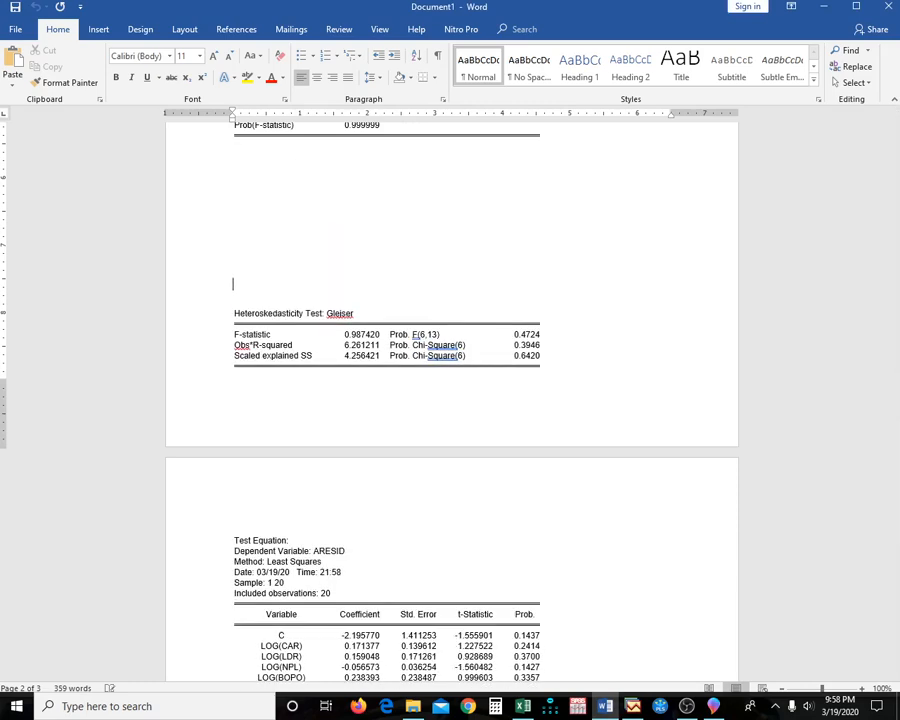
pyautogui.press('Return')
pyautogui.press('Return')
pyautogui.press('Return')
pyautogui.press('Return')
pyautogui.press('Return')
pyautogui.hotkey('ctrl', 'End')
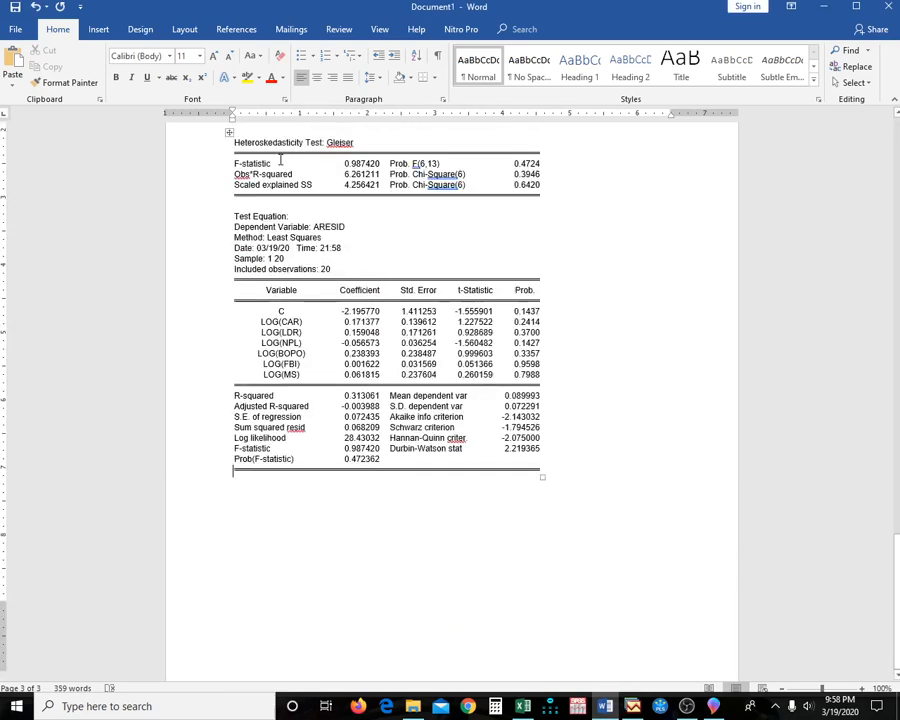
# - Switch to EViews and edit the equation specification, removing log(roa) and inserting the constant C after log(car)
pyautogui.click(632, 707)
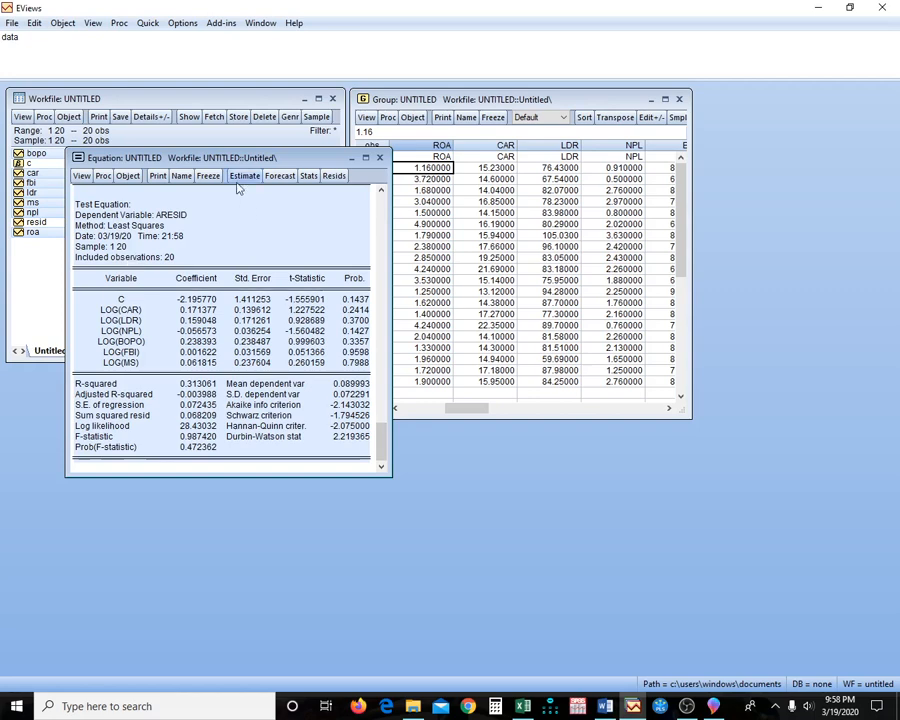
pyautogui.click(81, 175)
pyautogui.moveTo(162, 313)
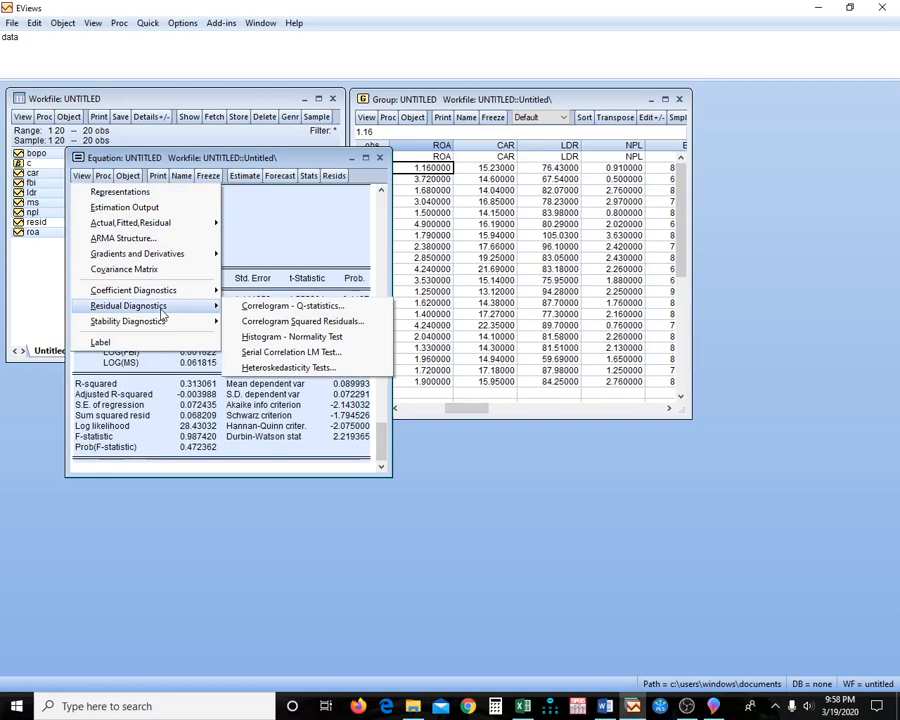
pyautogui.click(249, 177)
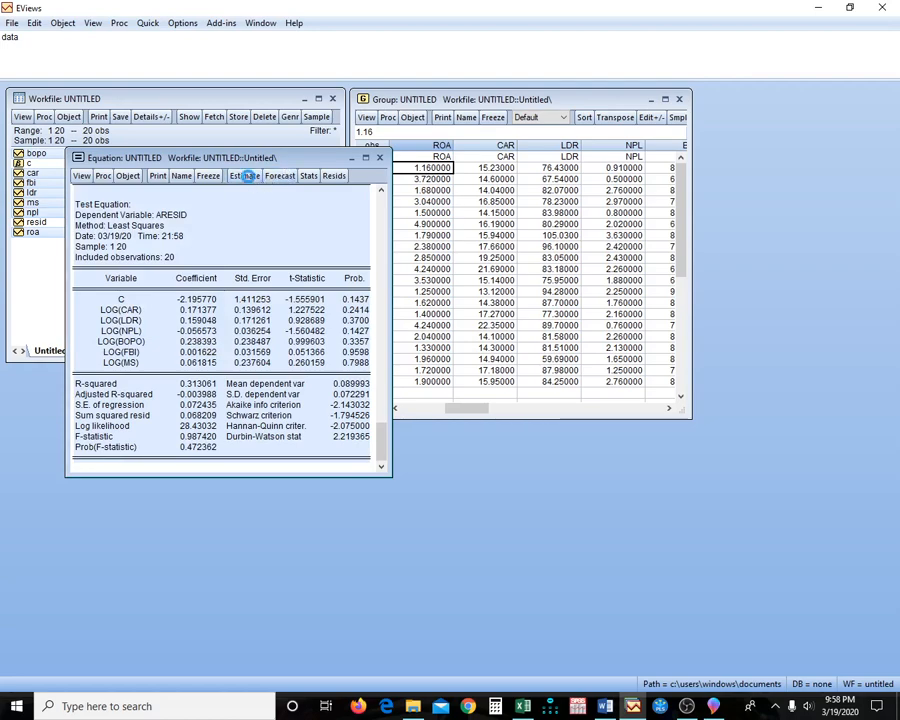
pyautogui.moveTo(253, 184); pyautogui.dragTo(426, 204)
pyautogui.click(338, 283)
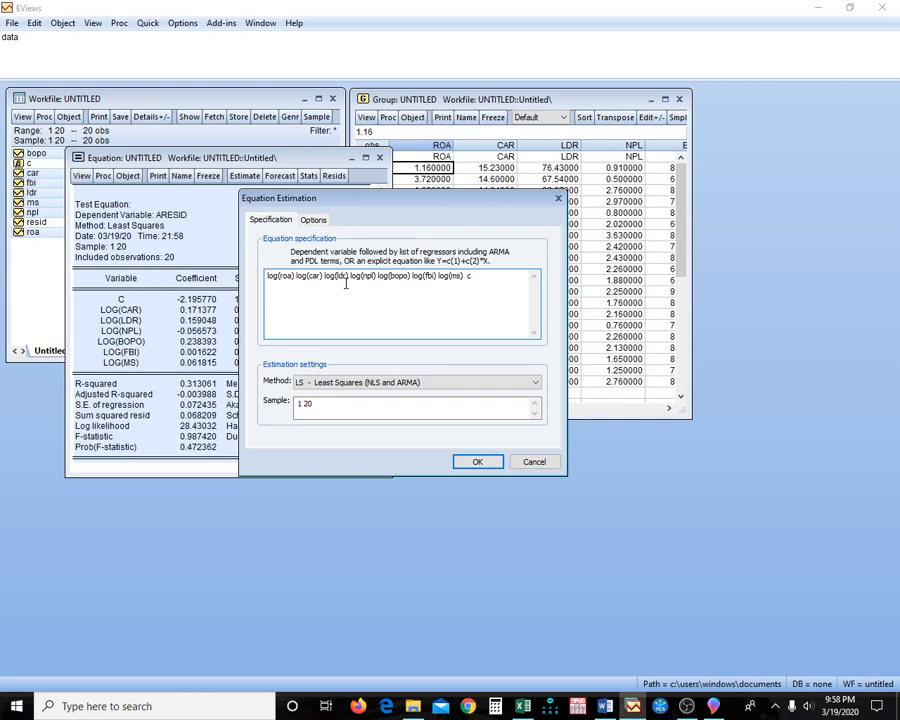
pyautogui.hotkey('shift', 'Right')
pyautogui.hotkey('shift', 'Right')
pyautogui.hotkey('shift', 'Right')
pyautogui.hotkey('shift', 'Right')
pyautogui.press('Delete')
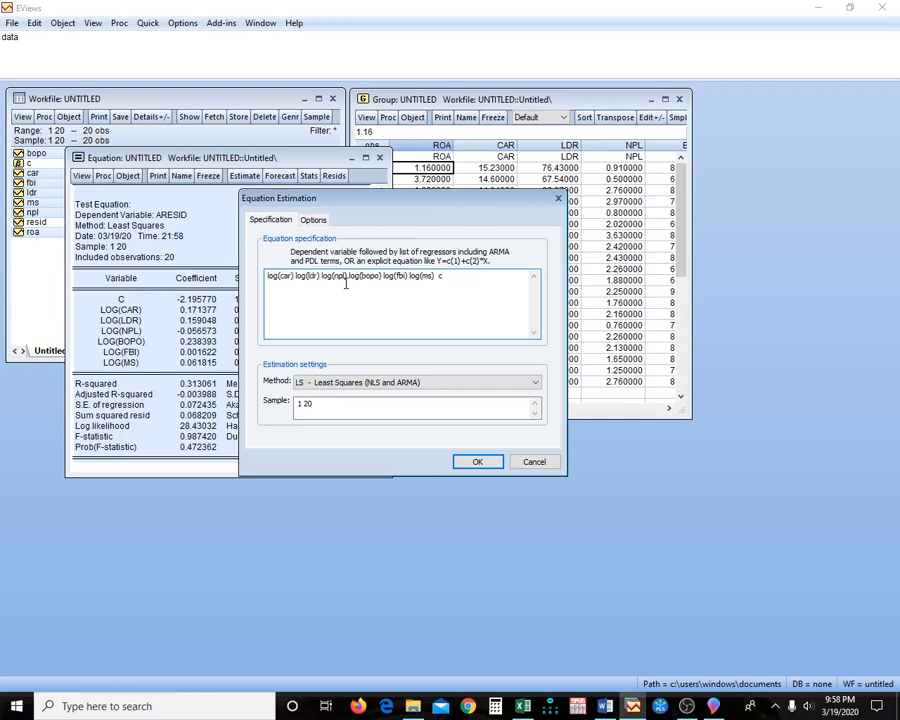
pyautogui.write('C')
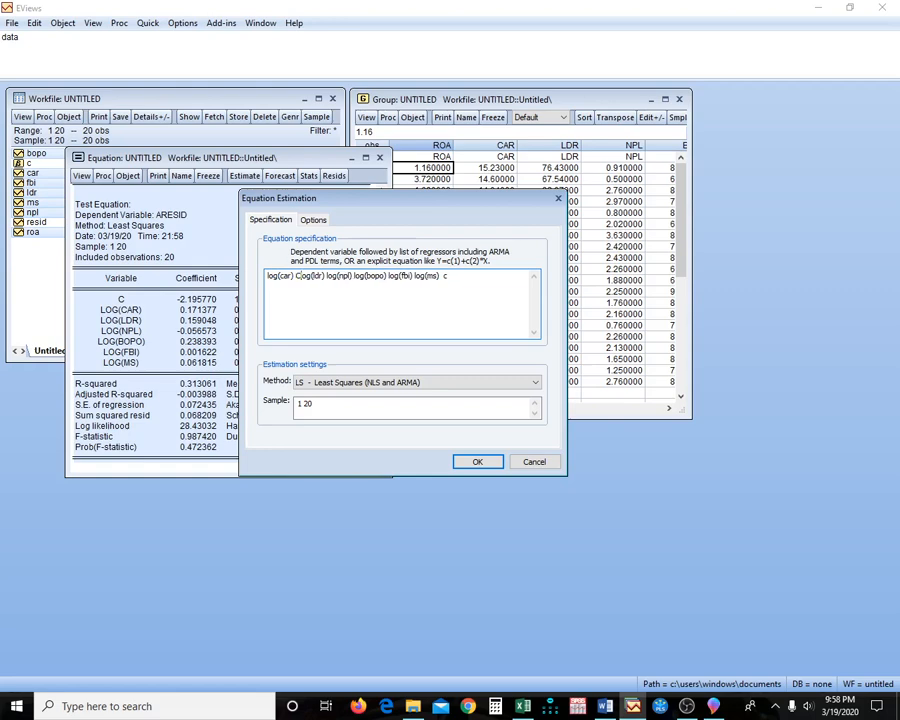
# - Remove the duplicate trailing c and estimate log(car) on c, log(ldr), log(npl), log(bopo), log(fbi) and log(ms) by least squares
pyautogui.press('Return')
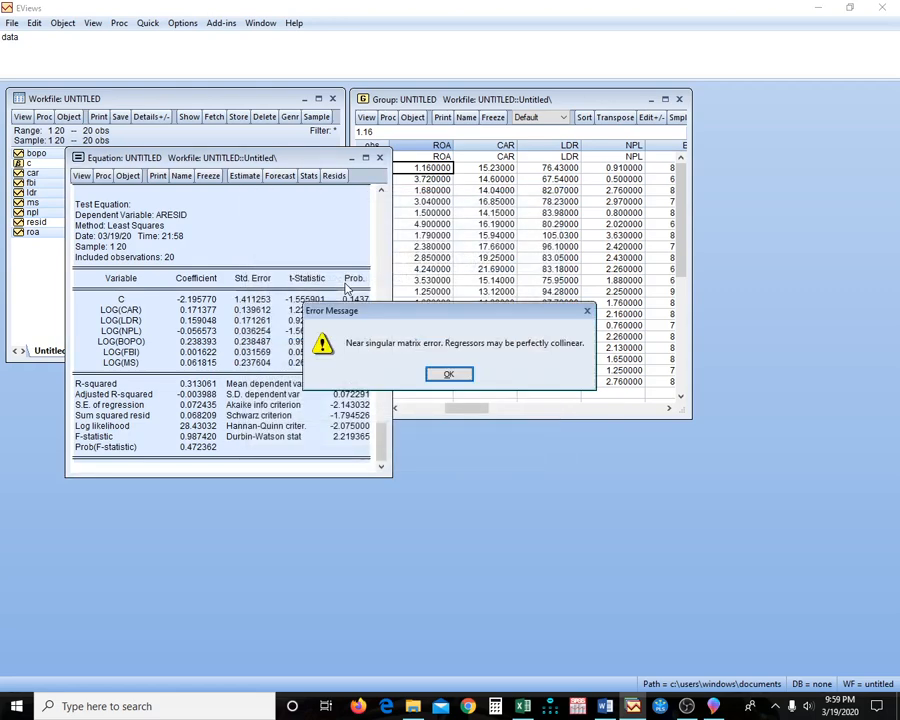
pyautogui.click(449, 374)
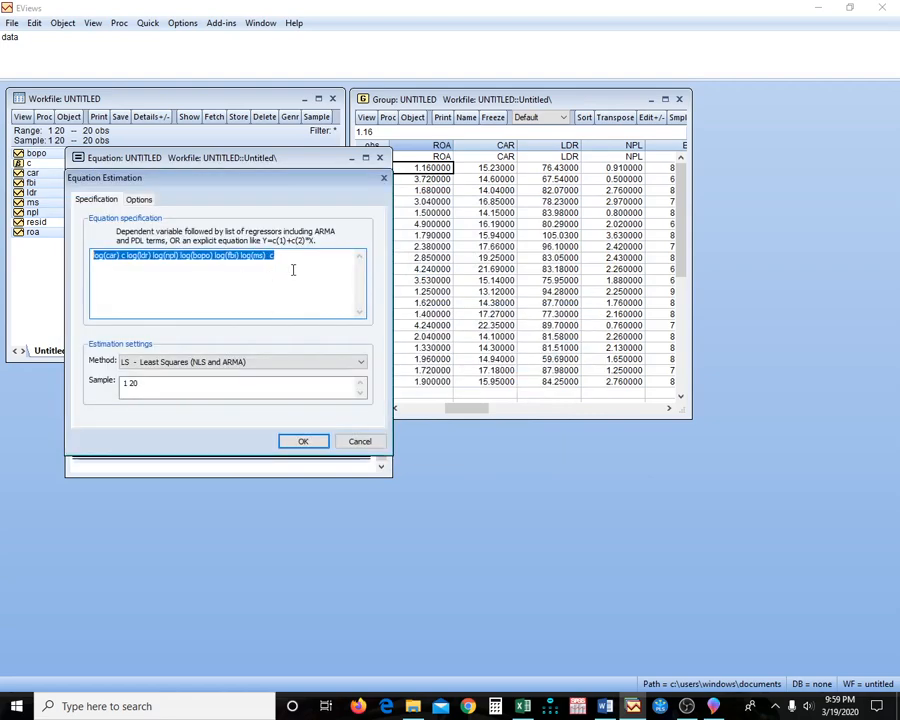
pyautogui.click(295, 270)
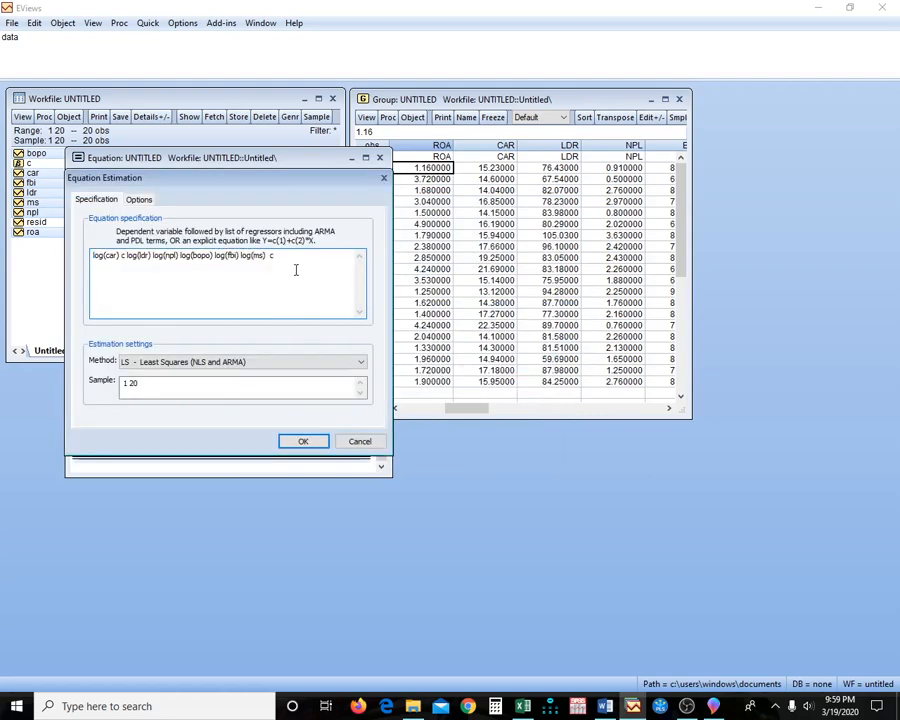
pyautogui.press('Return')
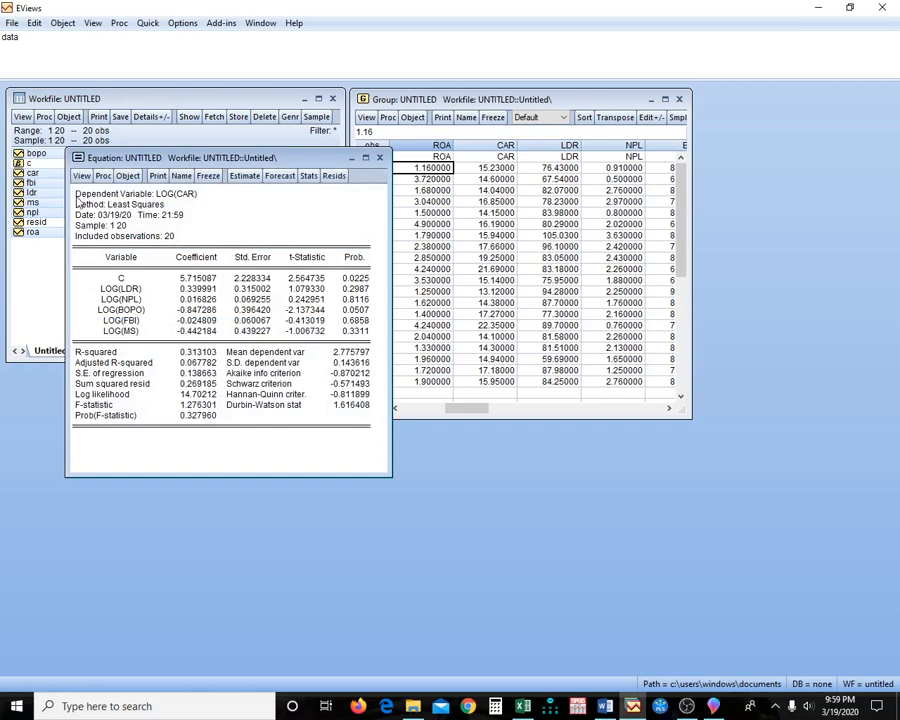
# - Copy the LOG(CAR) regression output with numbers as they appear in the table and paste it into Word below the Glejser test
pyautogui.moveTo(74, 193); pyautogui.dragTo(367, 432)
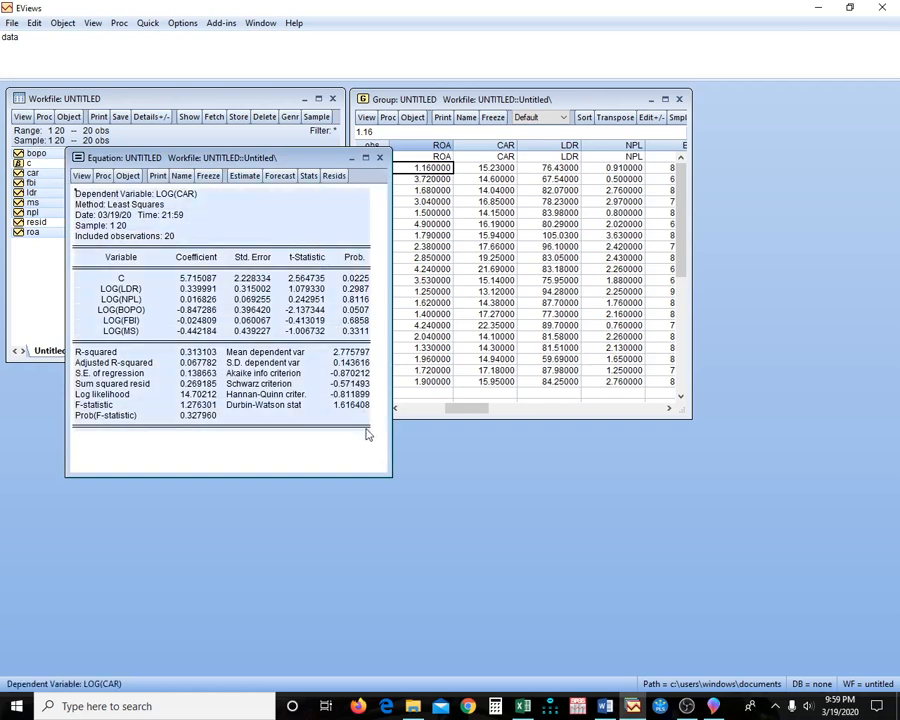
pyautogui.hotkey('ctrl', 'c')
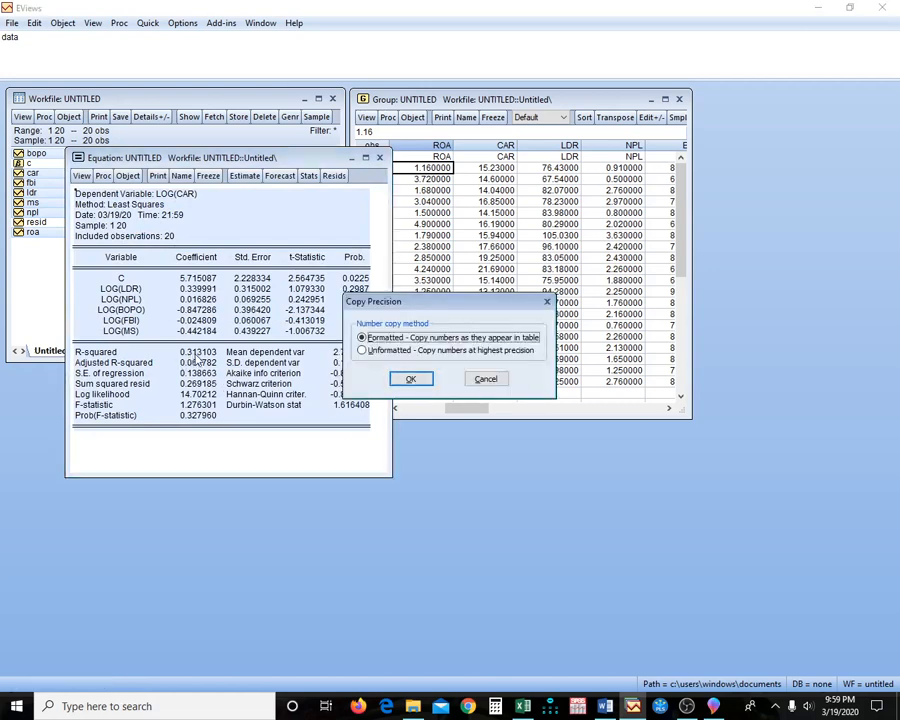
pyautogui.click(411, 380)
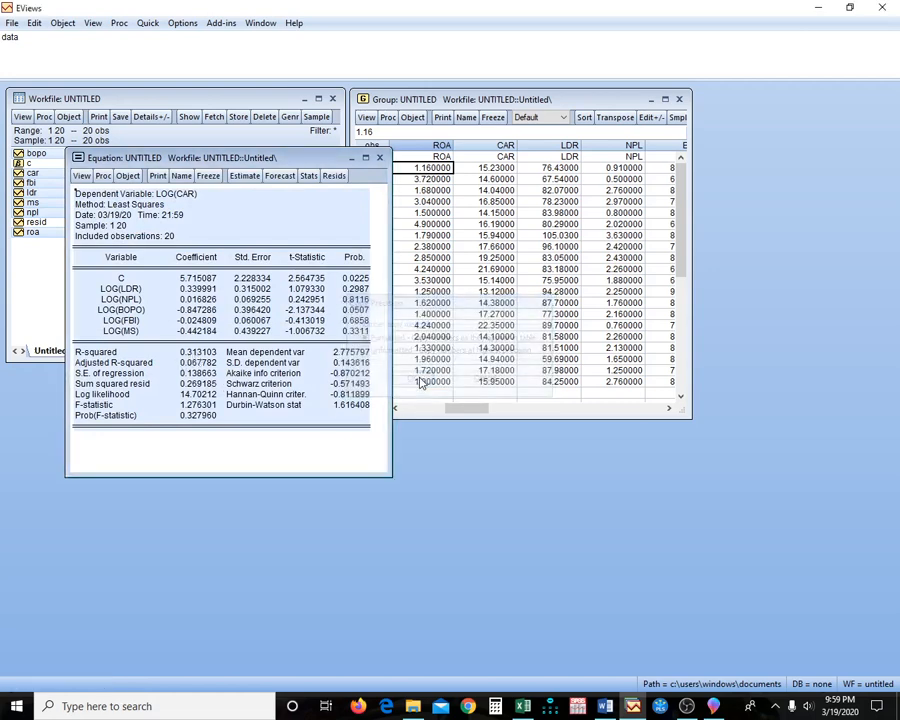
pyautogui.hotkey('alt', 'Tab')
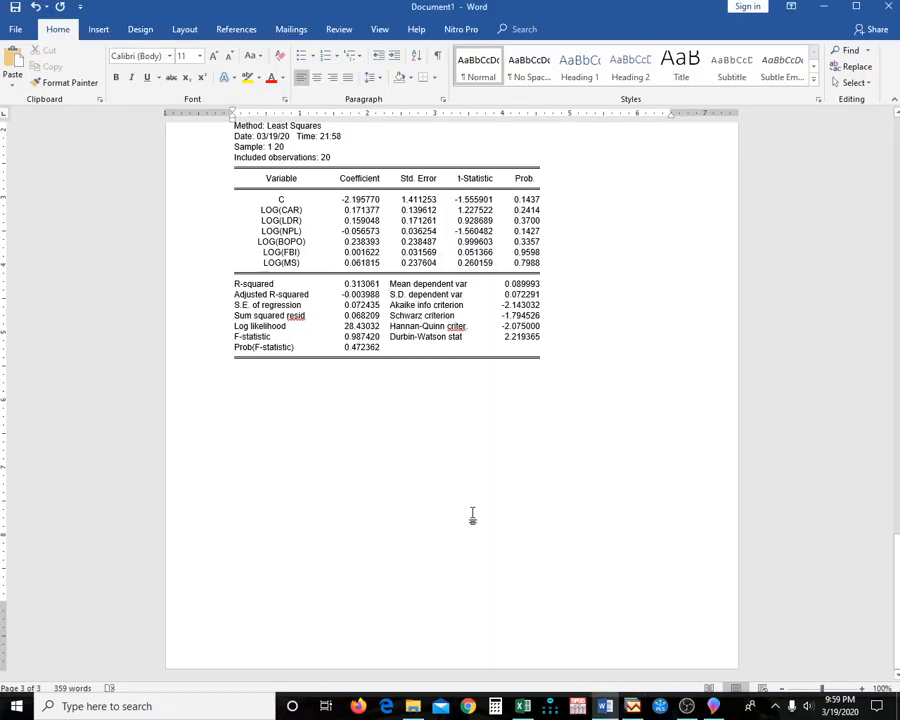
pyautogui.hotkey('ctrl', 'v')
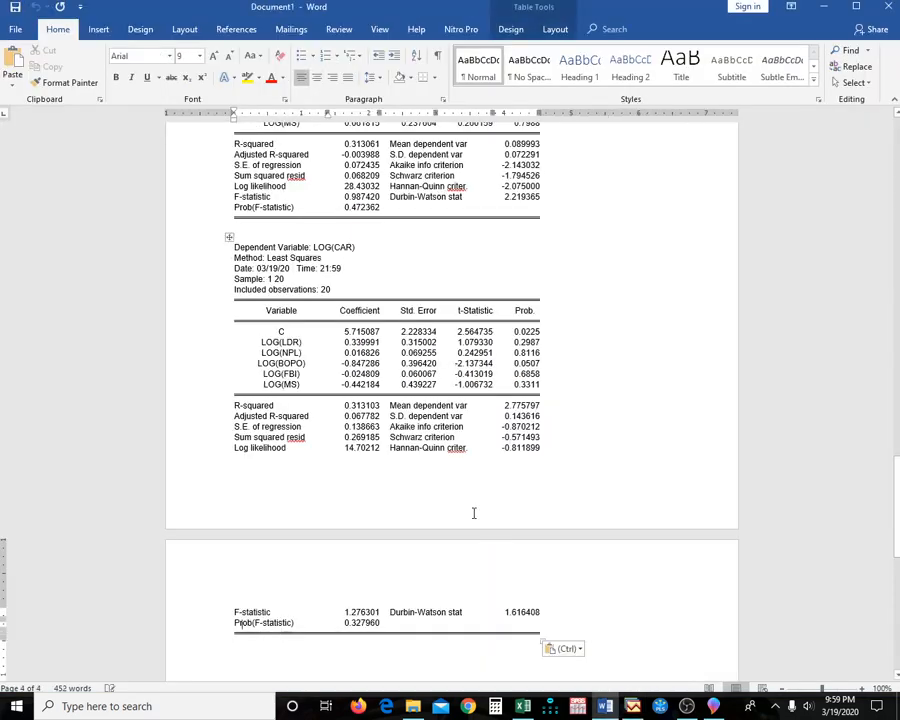
# - Insert blank lines above the LOG(CAR) regression table to move it onto a new page, and return to the document's beginning
pyautogui.press('Up')
pyautogui.press('Up')
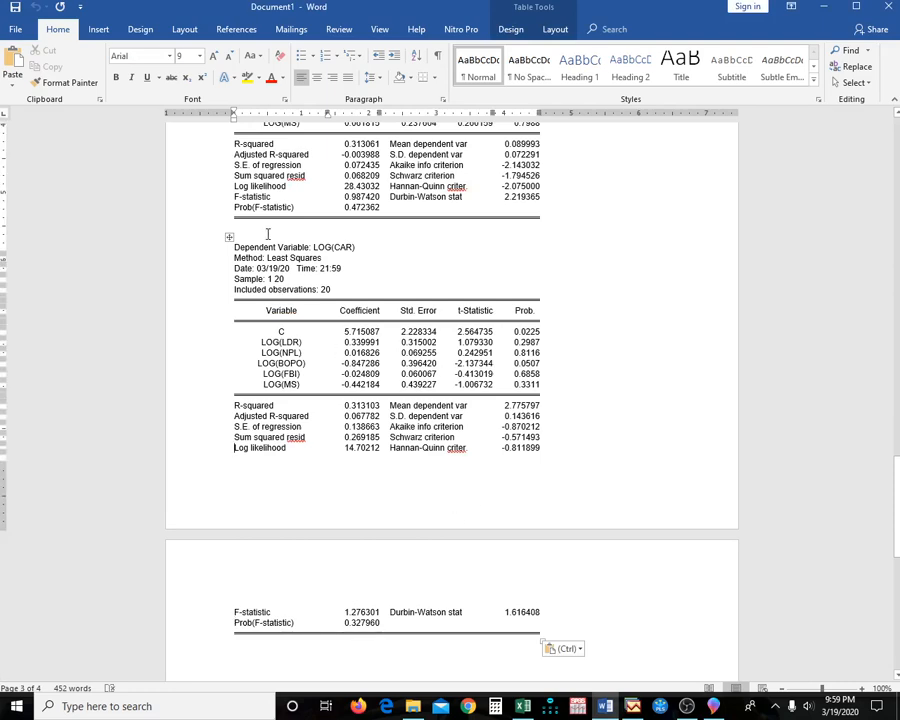
pyautogui.click(268, 233)
pyautogui.press('Return')
pyautogui.press('Return')
pyautogui.press('Return')
pyautogui.press('Return')
pyautogui.press('Return')
pyautogui.press('Return')
pyautogui.press('Return')
pyautogui.press('Return')
pyautogui.press('Return')
pyautogui.press('Return')
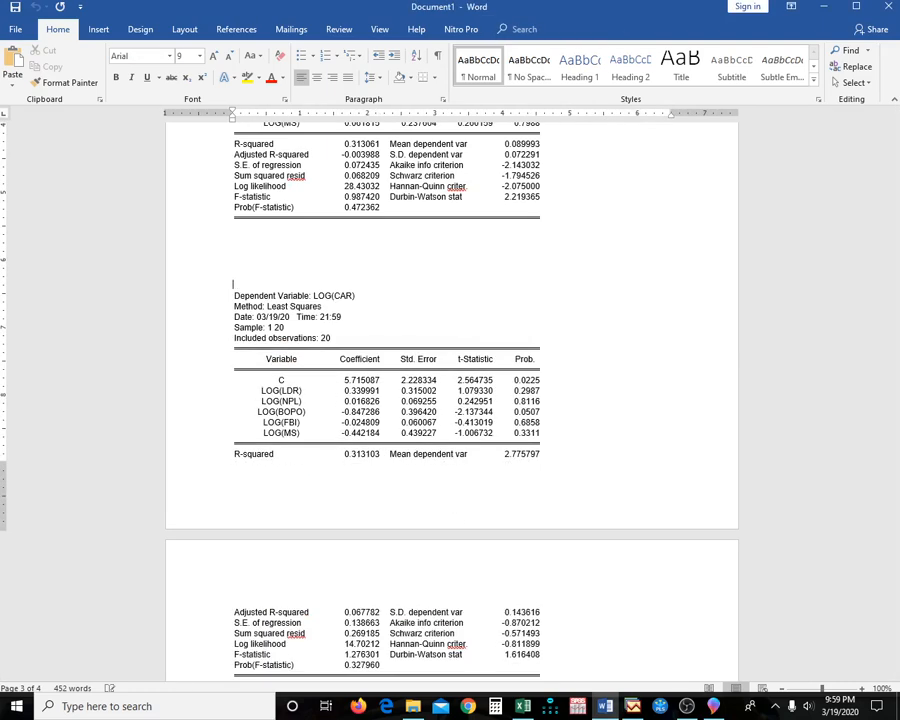
pyautogui.press('Return')
pyautogui.press('Return')
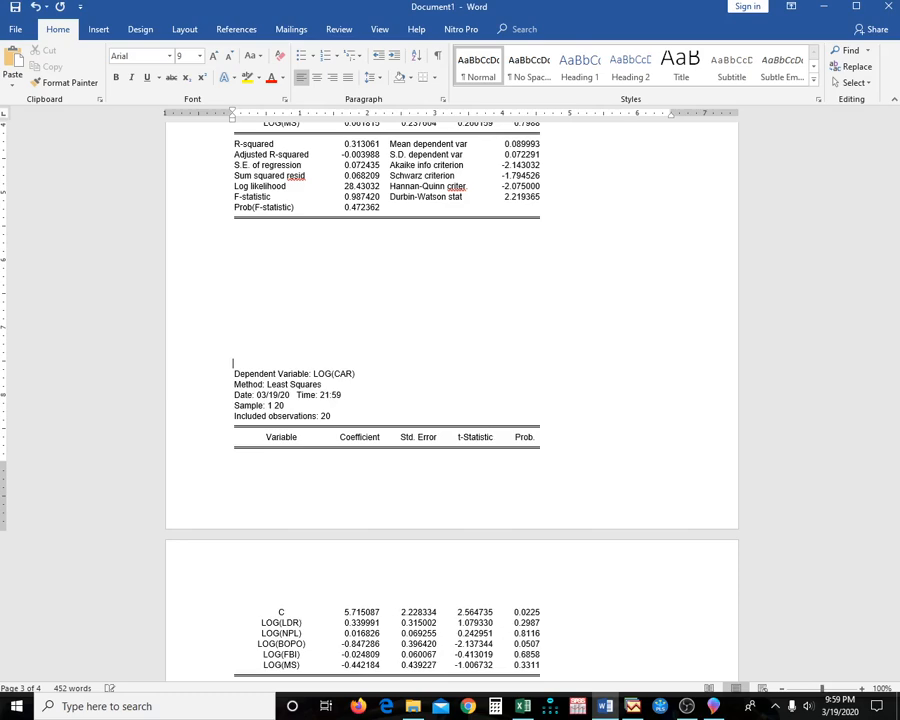
pyautogui.press('Return')
pyautogui.press('Return')
pyautogui.press('Return')
pyautogui.press('Return')
pyautogui.press('Return')
pyautogui.press('Return')
pyautogui.press('Return')
pyautogui.press('Return')
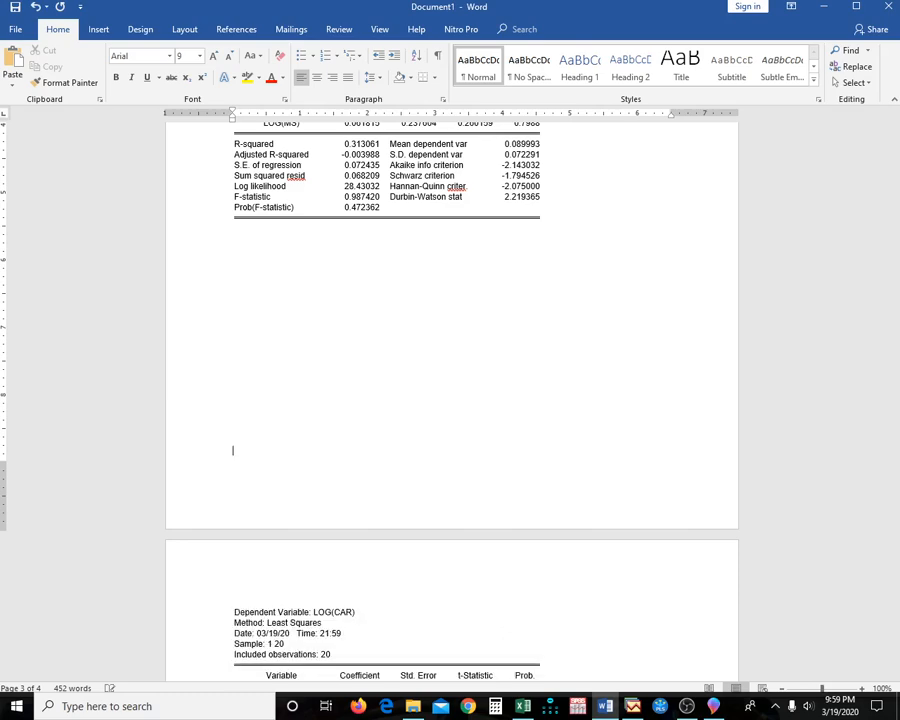
pyautogui.press('Return')
pyautogui.hotkey('ctrl', 'Home')
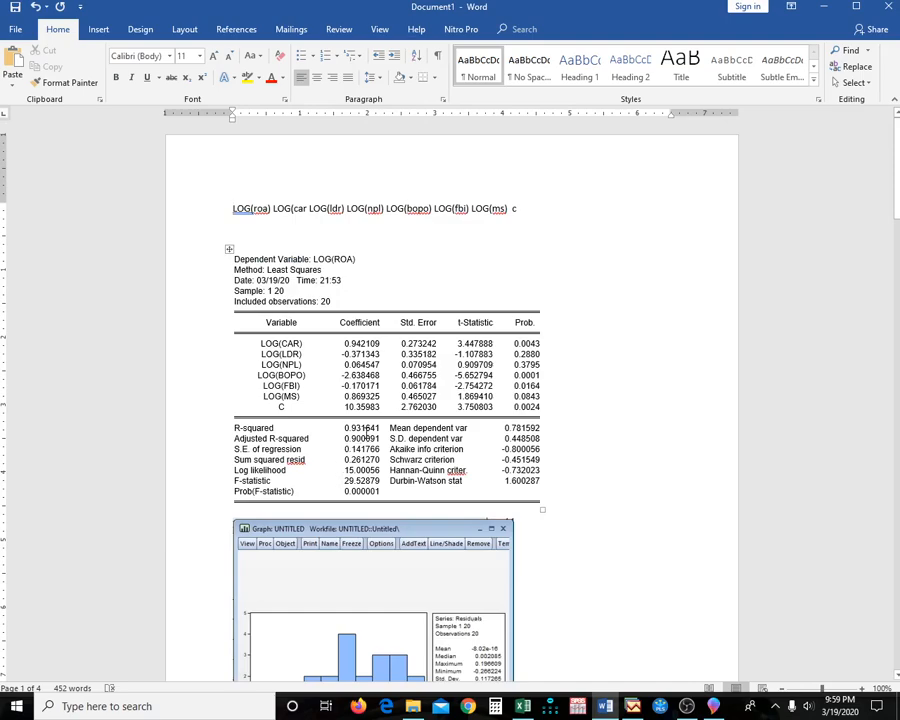
# - Go through the Word document to the LOG(CAR) regression table and place the cursor on the blank line below it
pyautogui.scroll(-4, 385, 548)
pyautogui.scroll(-15, 385, 548)
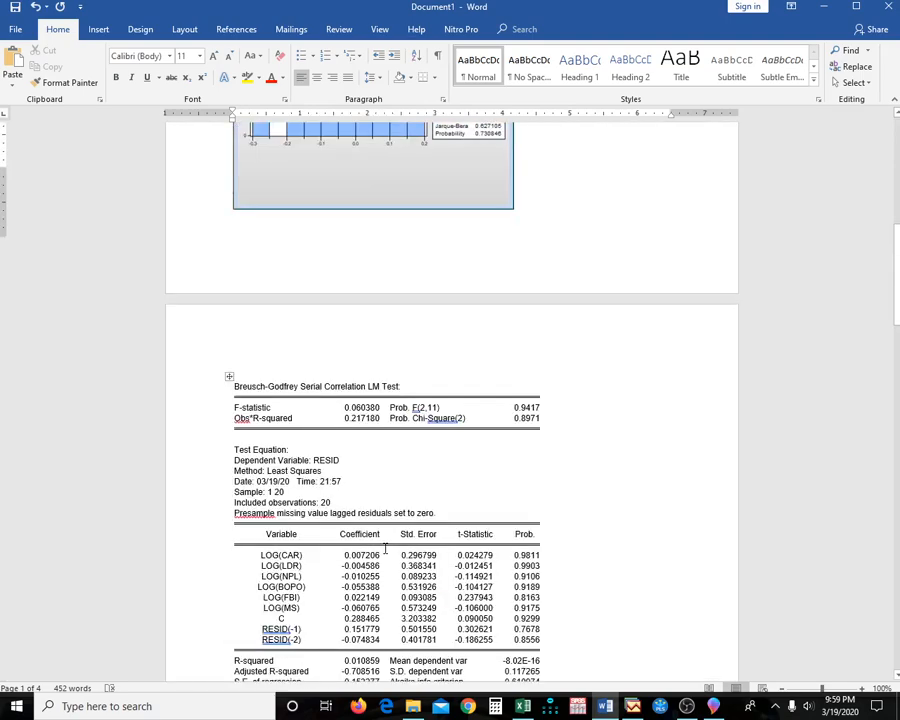
pyautogui.scroll(-15, 379, 555)
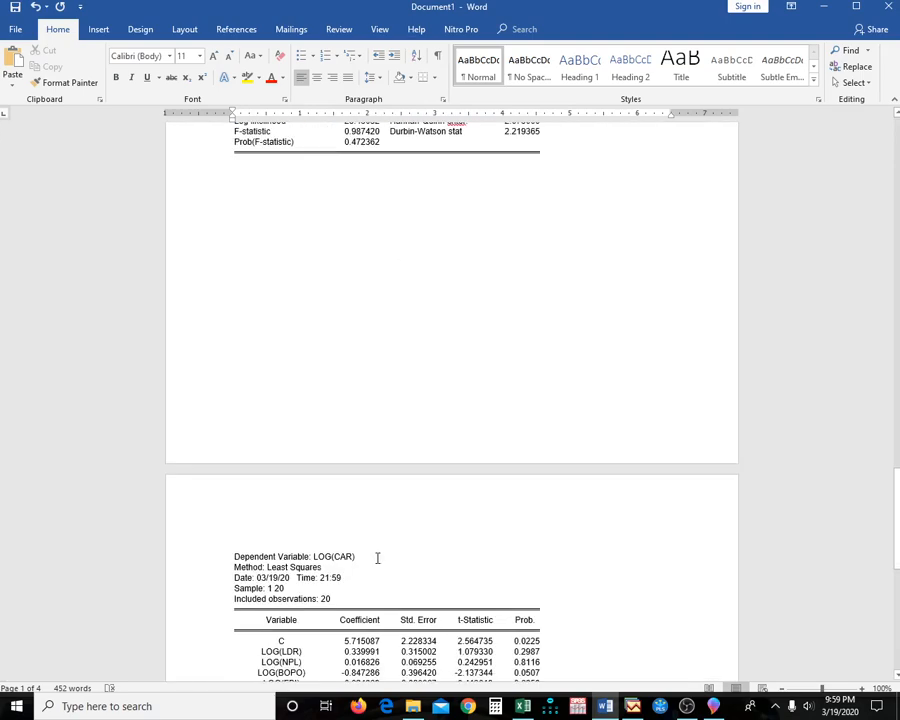
pyautogui.scroll(5, 379, 555)
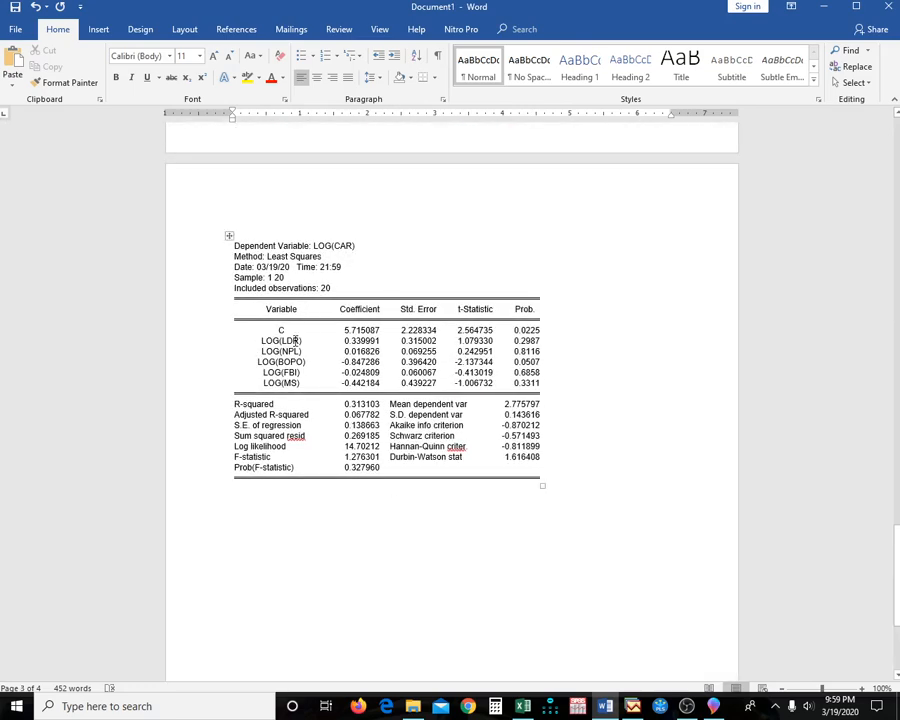
pyautogui.click(315, 503)
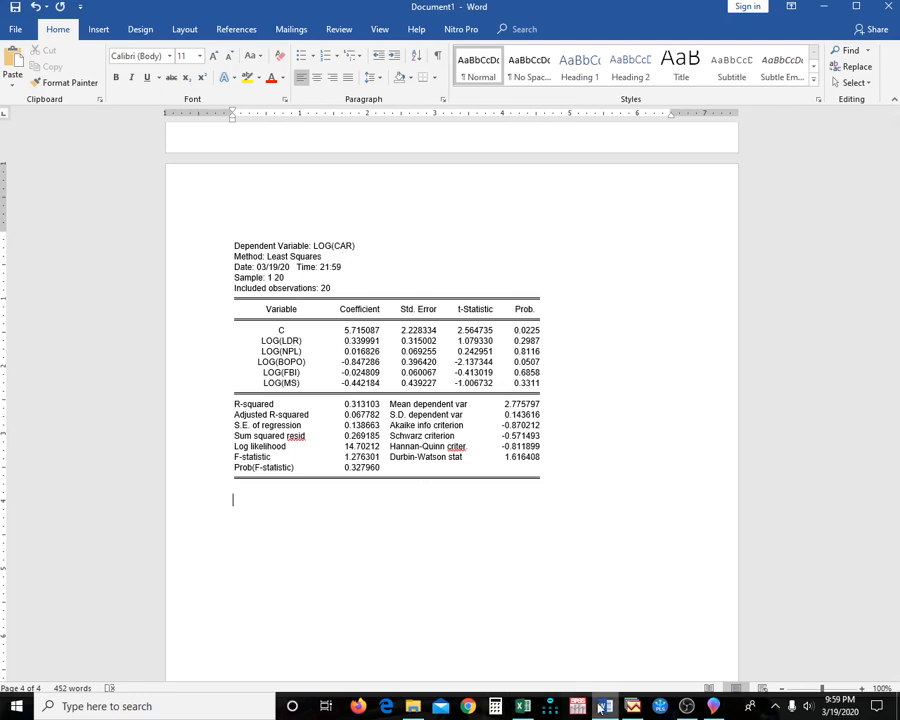
# - Switch to EViews, reopen the equation specification and remove log(car) and the constant c from its beginning
pyautogui.click(634, 706)
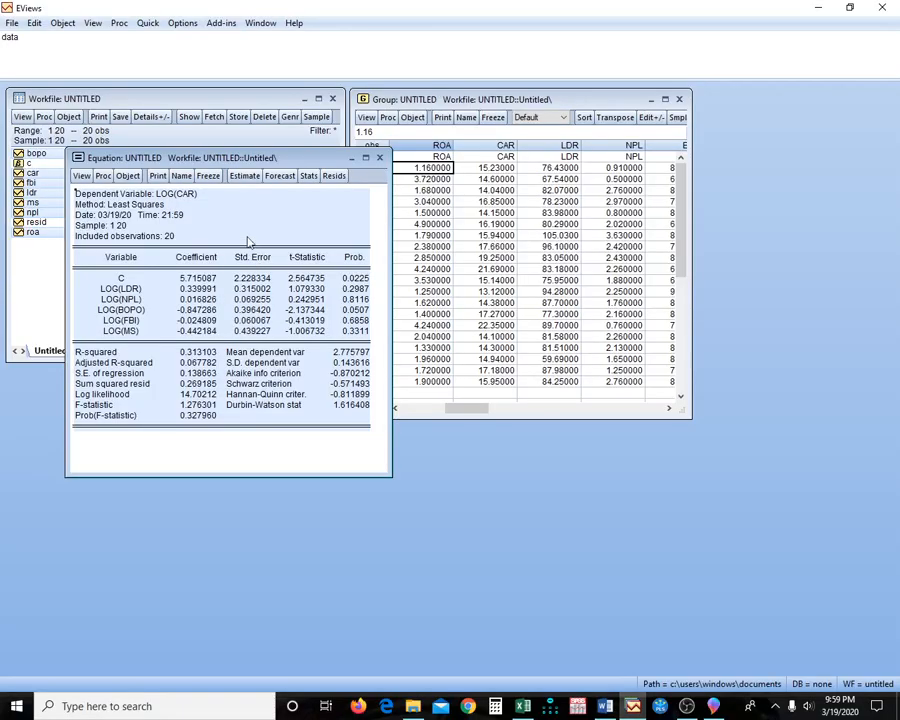
pyautogui.click(245, 177)
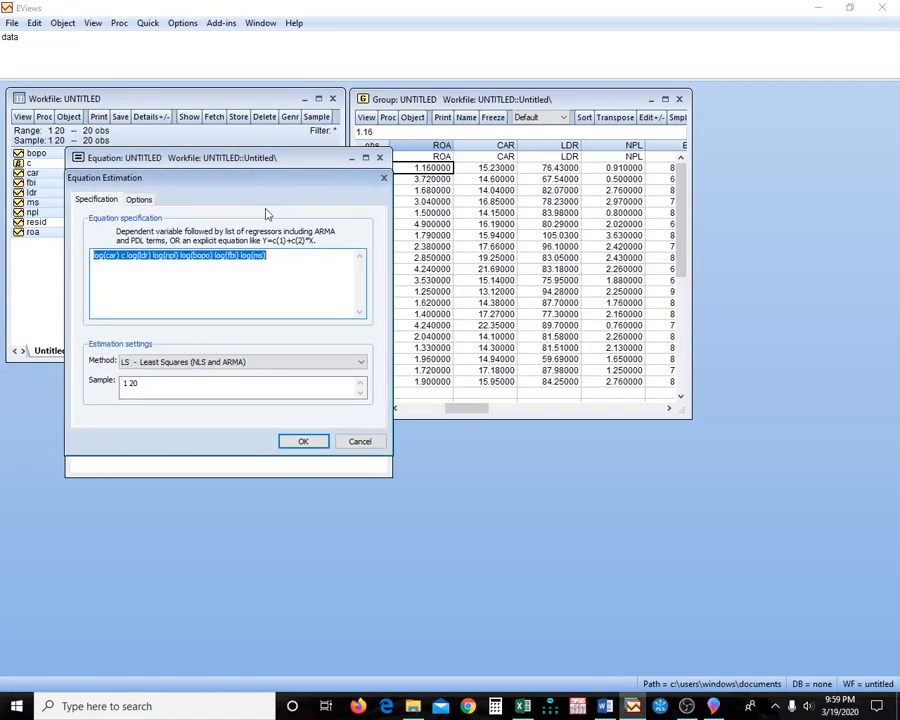
pyautogui.click(283, 262)
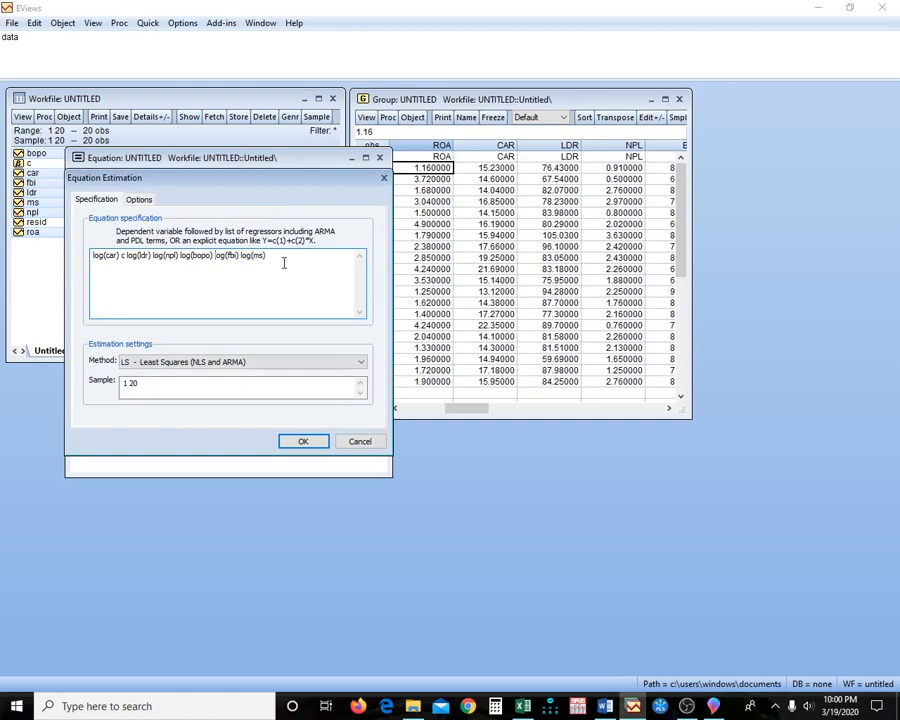
pyautogui.hotkey('shift', 'Left')
pyautogui.hotkey('shift', 'Left')
pyautogui.hotkey('shift', 'Left')
pyautogui.hotkey('shift', 'Left')
pyautogui.hotkey('shift', 'Left')
pyautogui.hotkey('shift', 'Left')
pyautogui.hotkey('shift', 'Left')
pyautogui.hotkey('shift', 'Left')
pyautogui.hotkey('shift', 'Left')
pyautogui.press('BackSpace')
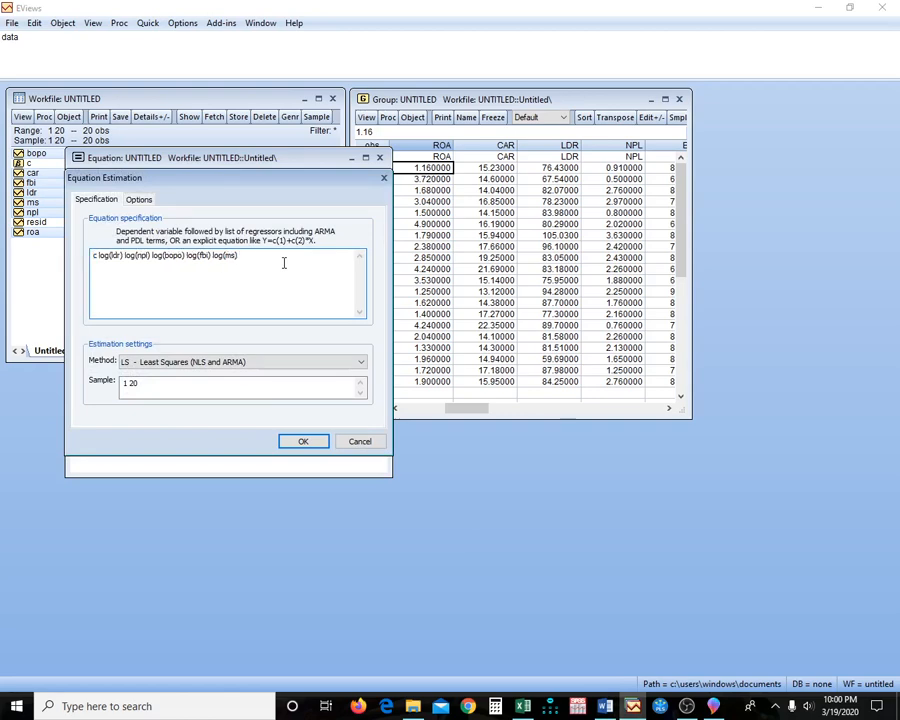
pyautogui.press('BackSpace')
pyautogui.press('BackSpace')
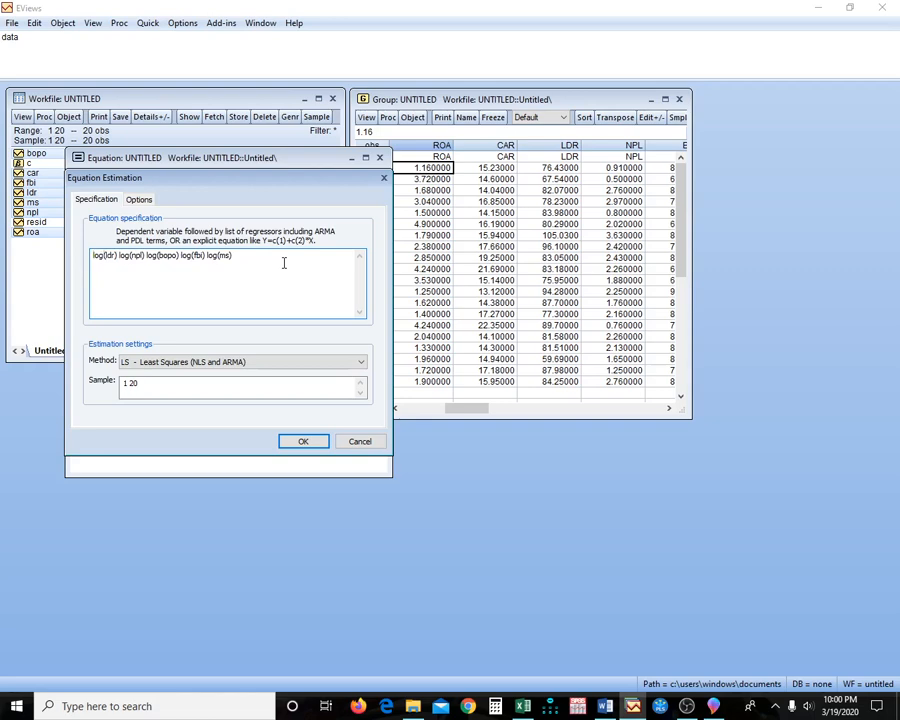
# - Insert C after log(ldr), append log(car) after log(ms), and estimate the LOG(LDR) regression by least squares
pyautogui.write('C')
pyautogui.press('Right')
pyautogui.press('Right')
pyautogui.press('Right')
pyautogui.press('Right')
pyautogui.press('Right')
pyautogui.press('Right')
pyautogui.press('Right')
pyautogui.press('Right')
pyautogui.press('Right')
pyautogui.press('Right')
pyautogui.press('Right')
pyautogui.press('Right')
pyautogui.press('Right')
pyautogui.press('Right')
pyautogui.press('Right')
pyautogui.press('Right')
pyautogui.press('Right')
pyautogui.press('Right')
pyautogui.press('Right')
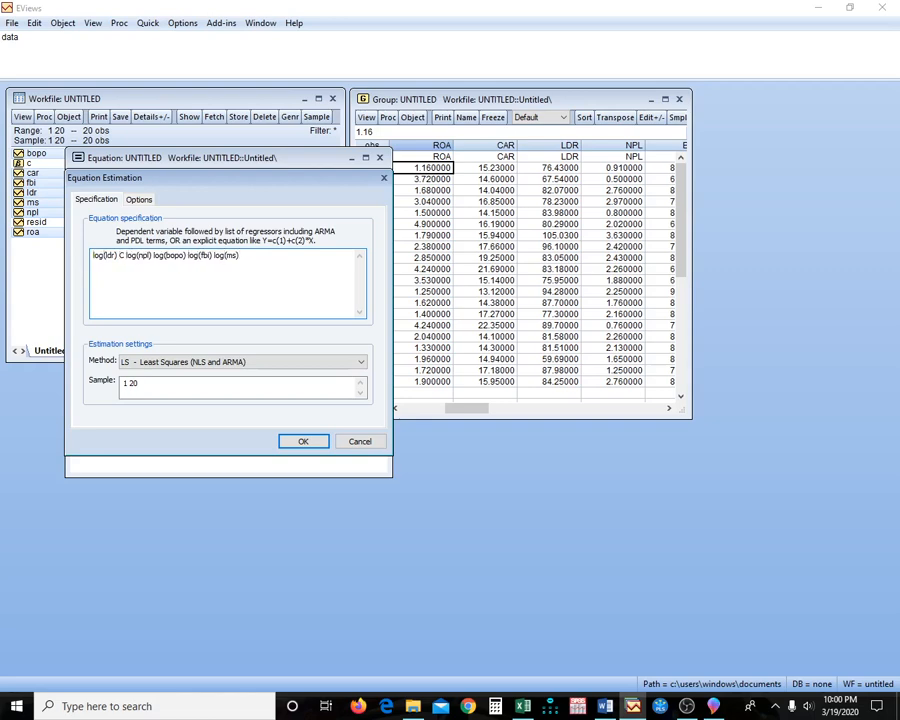
pyautogui.write('log(car)')
pyautogui.press('Return')
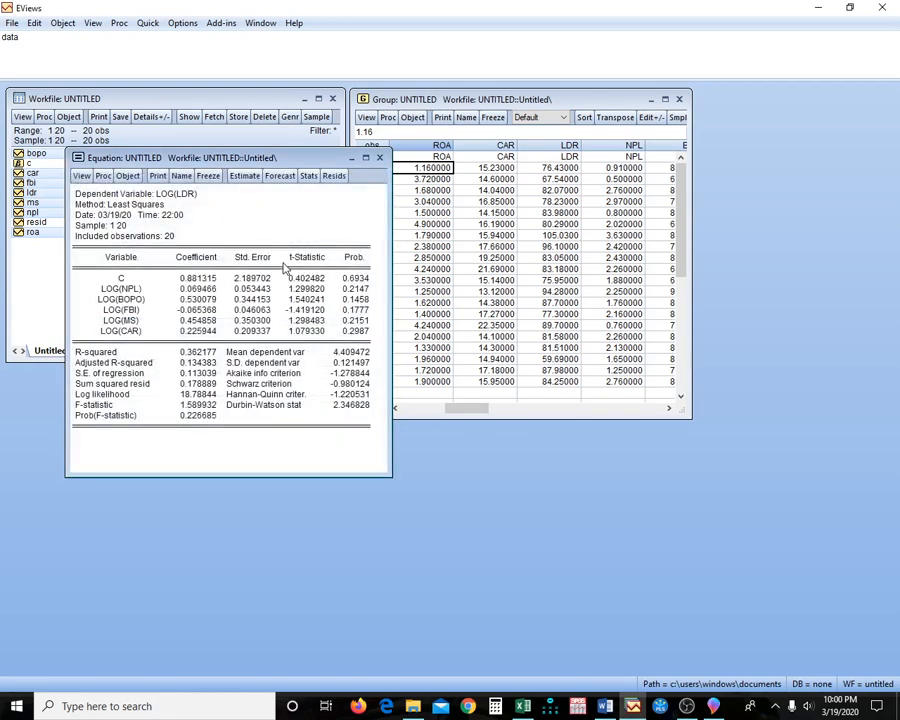
# - Copy the LOG(LDR) regression output with numbers as they appear in the table and paste it into Word below the LOG(CAR) table
pyautogui.moveTo(100, 196); pyautogui.dragTo(365, 441)
pyautogui.hotkey('ctrl', 'c')
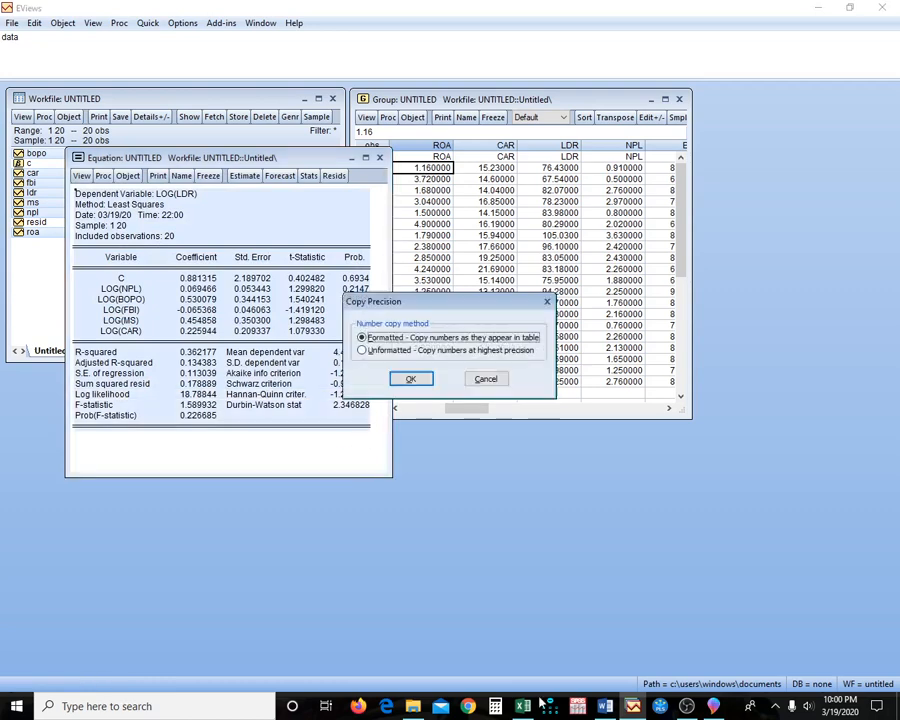
pyautogui.press('Return')
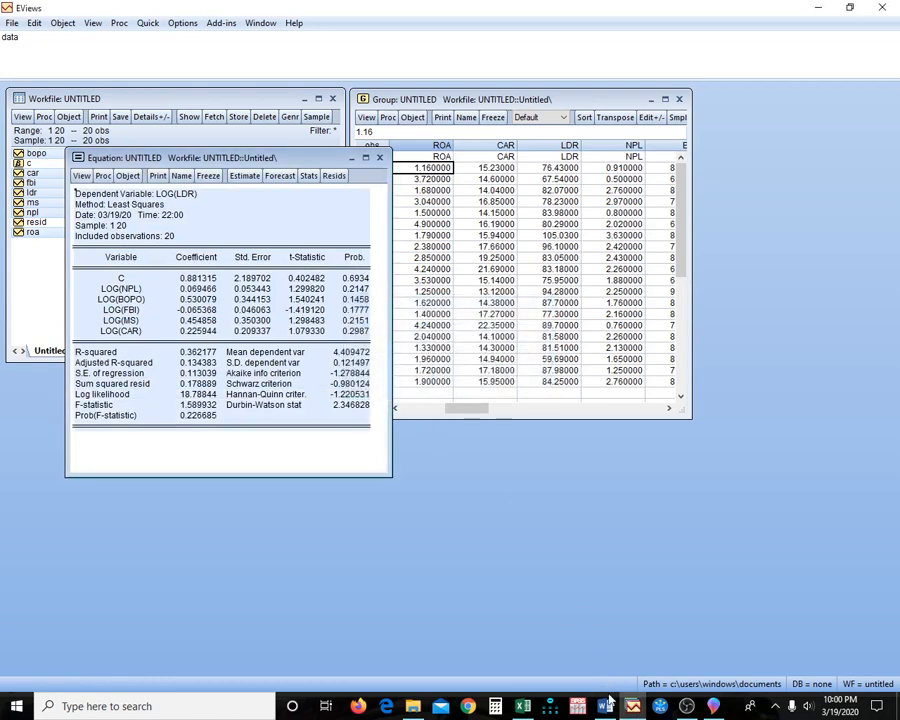
pyautogui.hotkey('alt', 'Tab')
pyautogui.hotkey('ctrl', 'v')
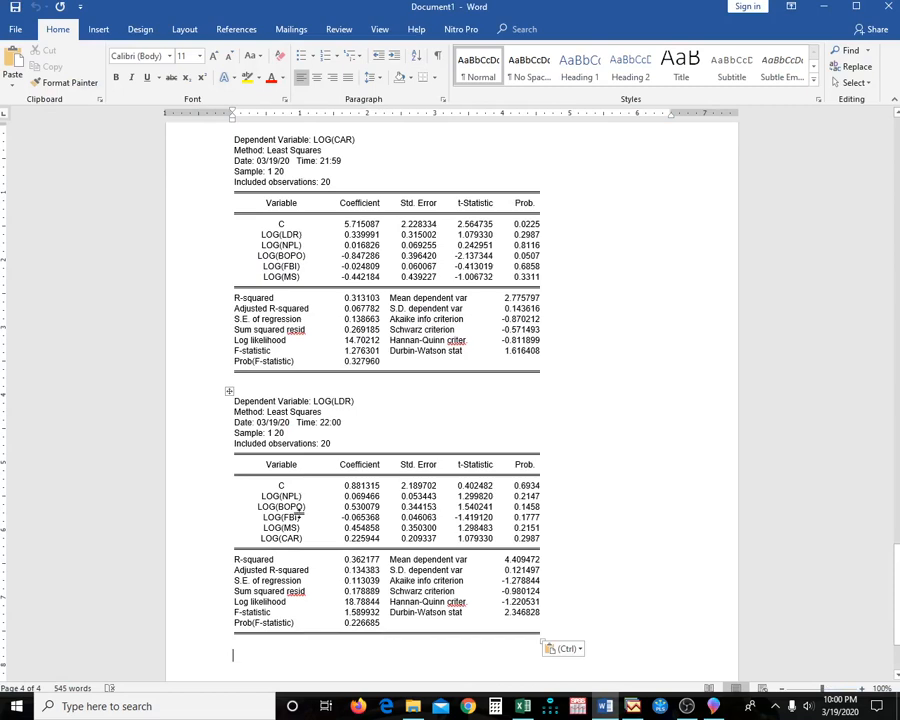
pyautogui.scroll(-2, 362, 650)
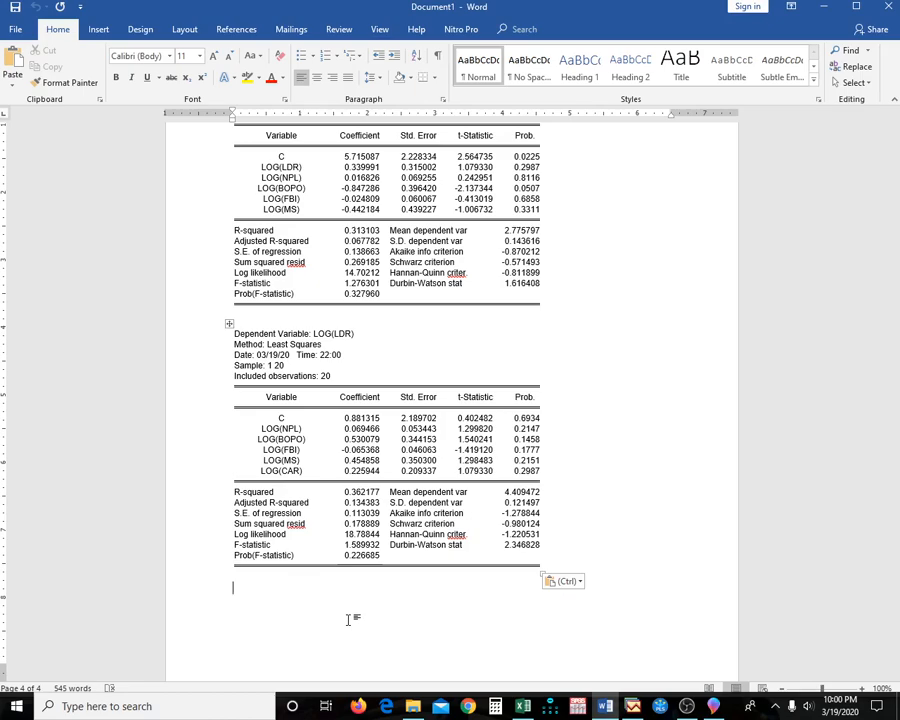
# - Replace the LOG model formula line at the document's beginning with the bold heading "MODEL COMPLETE:" above the LOG(ROA) table
pyautogui.scroll(10, 348, 619)
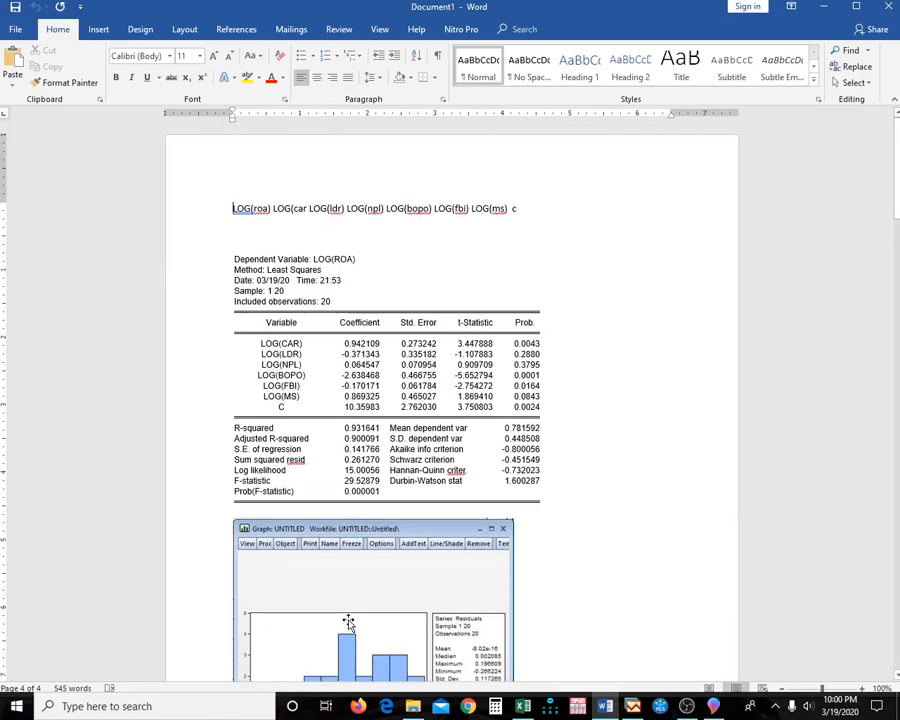
pyautogui.hotkey('shift', 'Down')
pyautogui.hotkey('shift', 'Down')
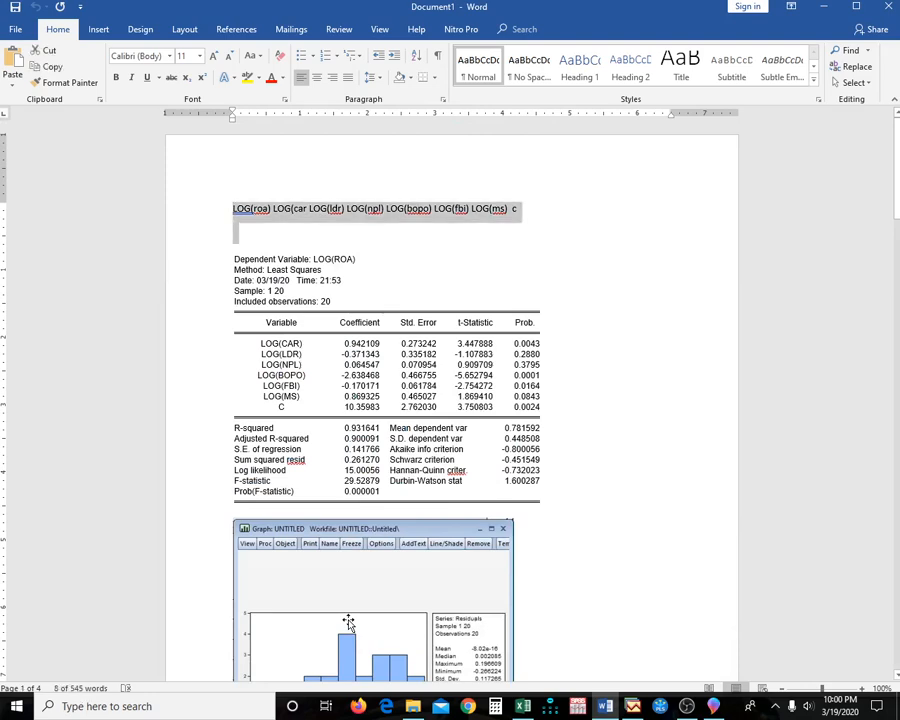
pyautogui.press('Delete')
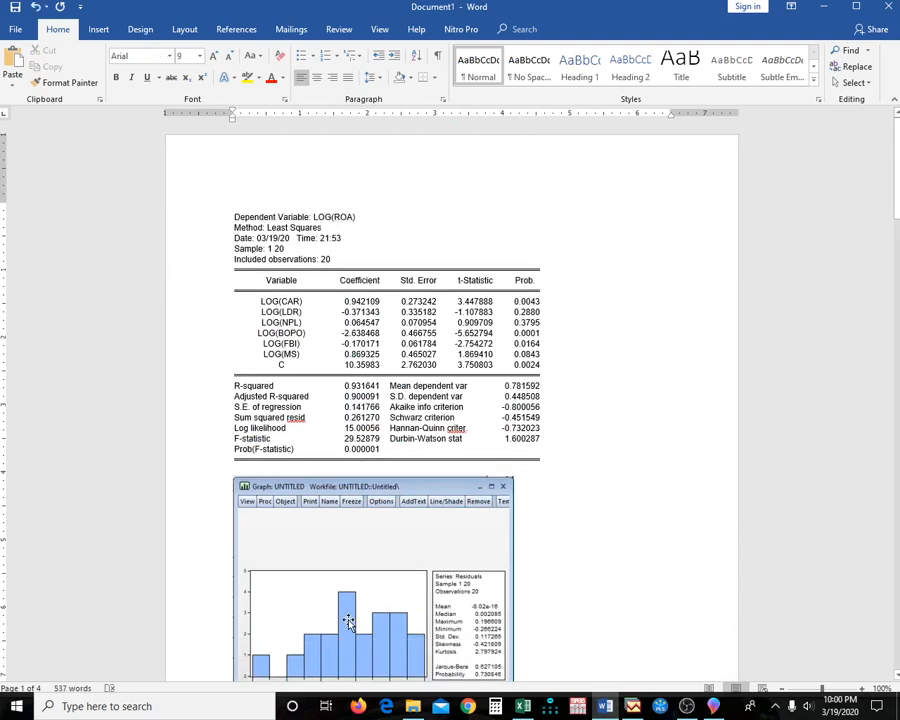
pyautogui.press('Return')
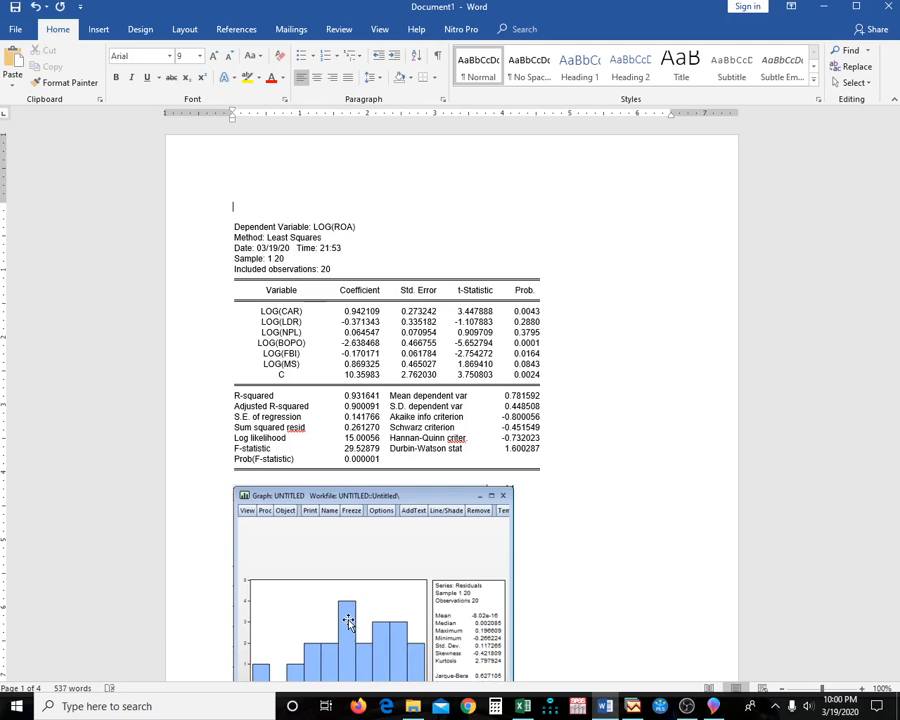
pyautogui.write('MODEL COMPLET')
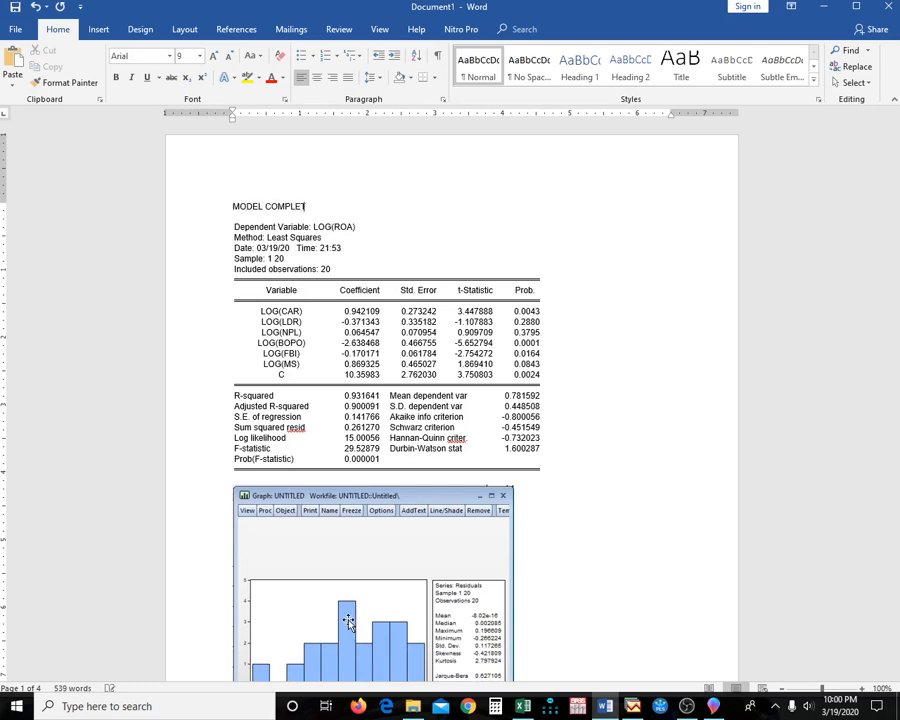
pyautogui.write('E:')
pyautogui.hotkey('shift', 'Home')
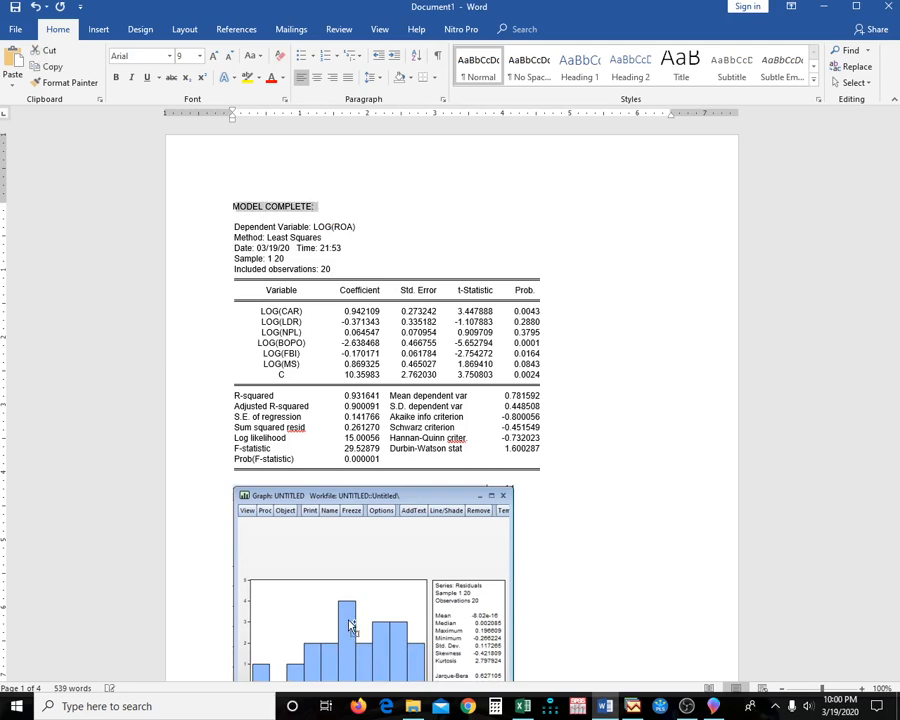
pyautogui.hotkey('ctrl', 'b')
pyautogui.press('Down')
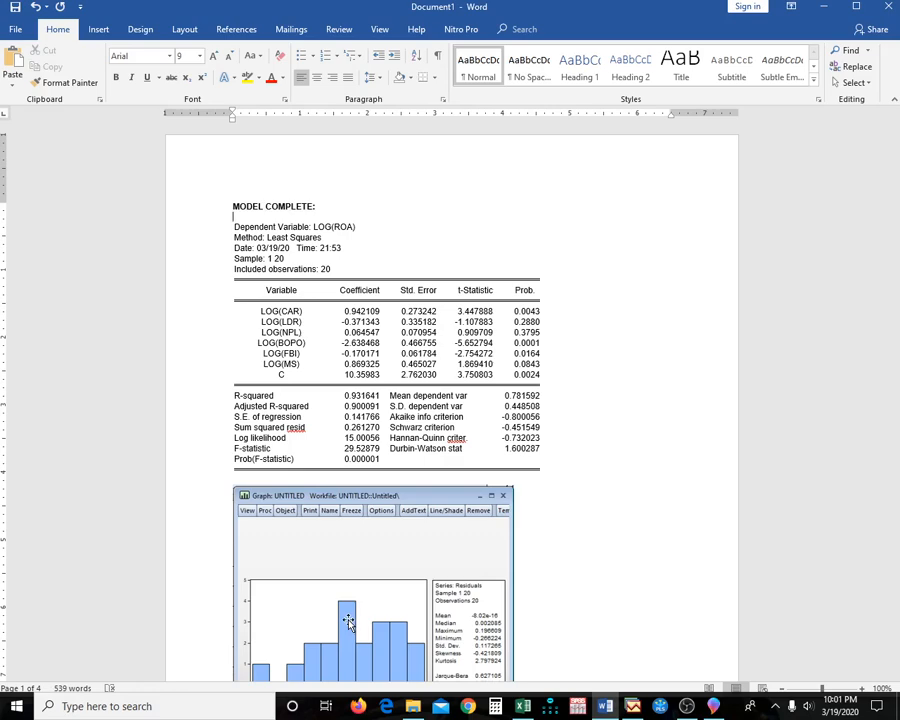
# - Try to insert a blank line after the last row of the LOG(ROA) regression table
pyautogui.press('Down')
pyautogui.press('Down')
pyautogui.press('Down')
pyautogui.press('Down')
pyautogui.press('Down')
pyautogui.press('Down')
pyautogui.press('Down')
pyautogui.press('Down')
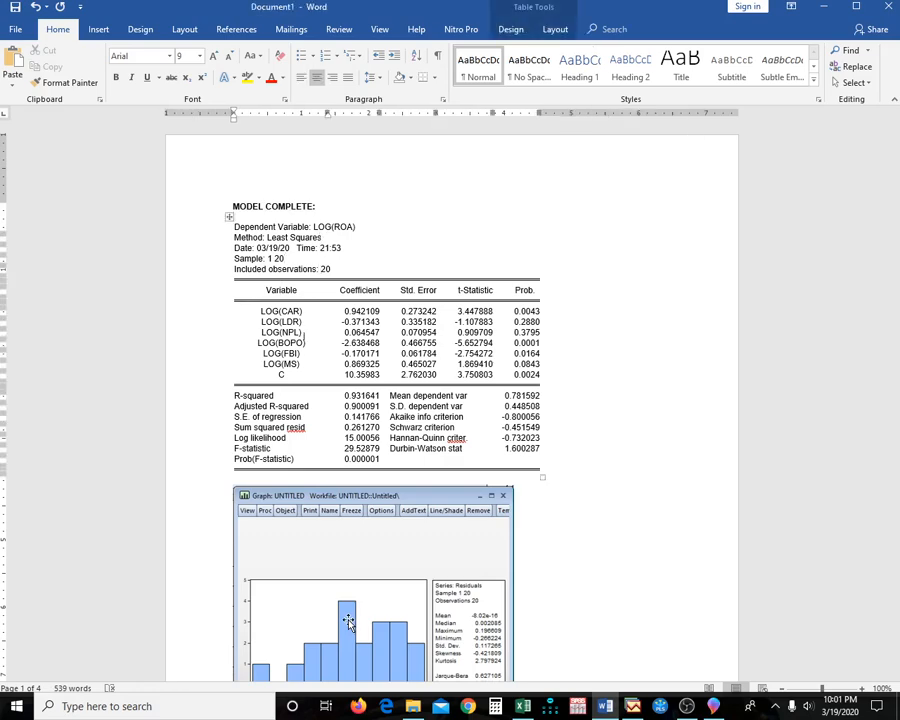
pyautogui.press('Down')
pyautogui.press('Down')
pyautogui.press('Down')
pyautogui.press('Down')
pyautogui.press('Down')
pyautogui.press('Down')
pyautogui.press('Down')
pyautogui.press('Down')
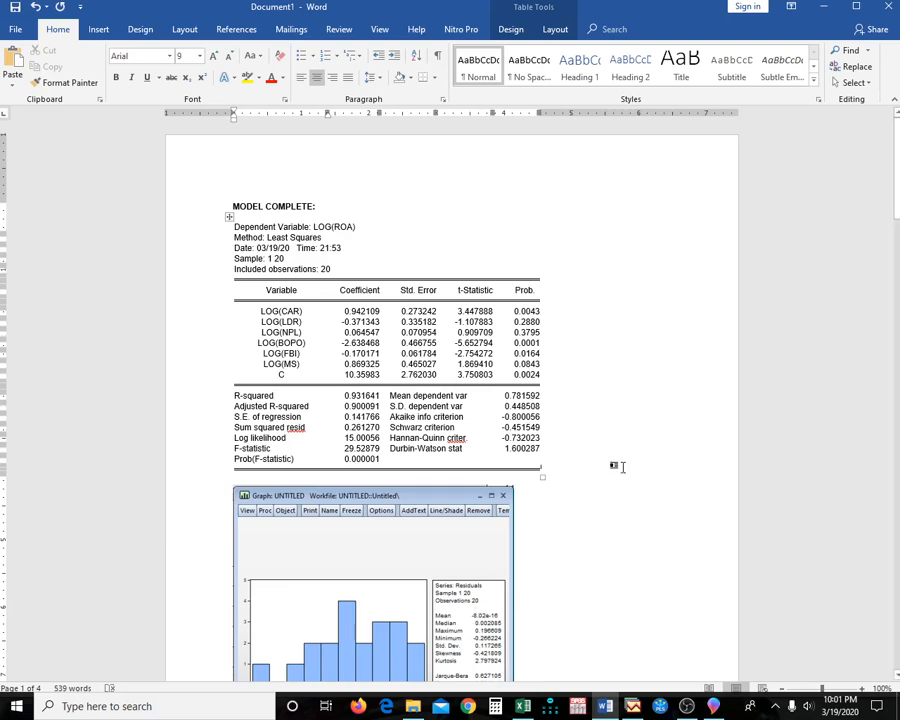
pyautogui.click(622, 466)
pyautogui.press('Return')
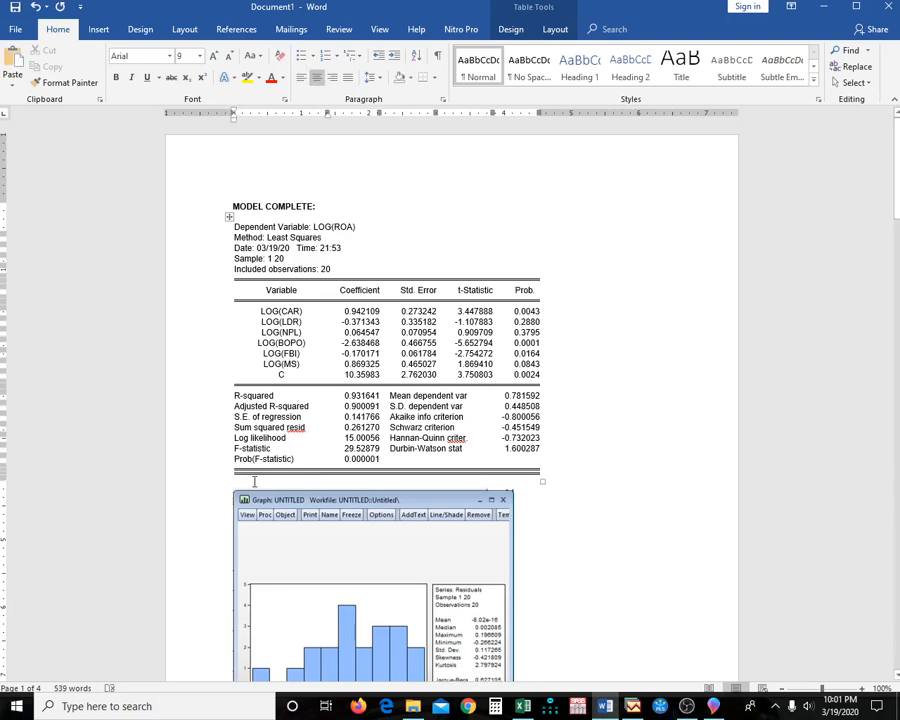
pyautogui.click(605, 493)
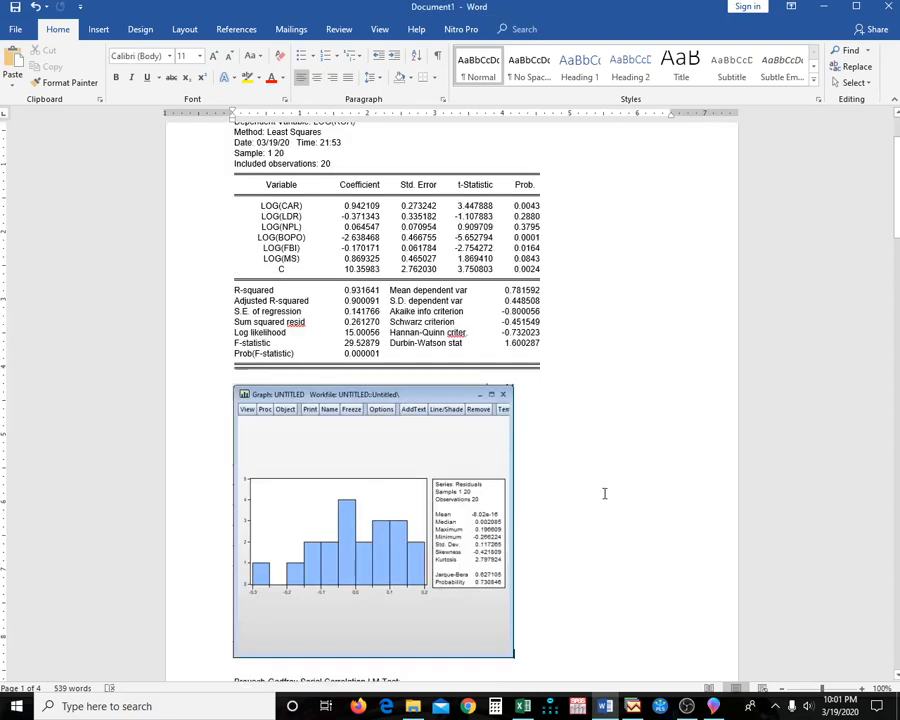
pyautogui.hotkey('ctrl', 'z')
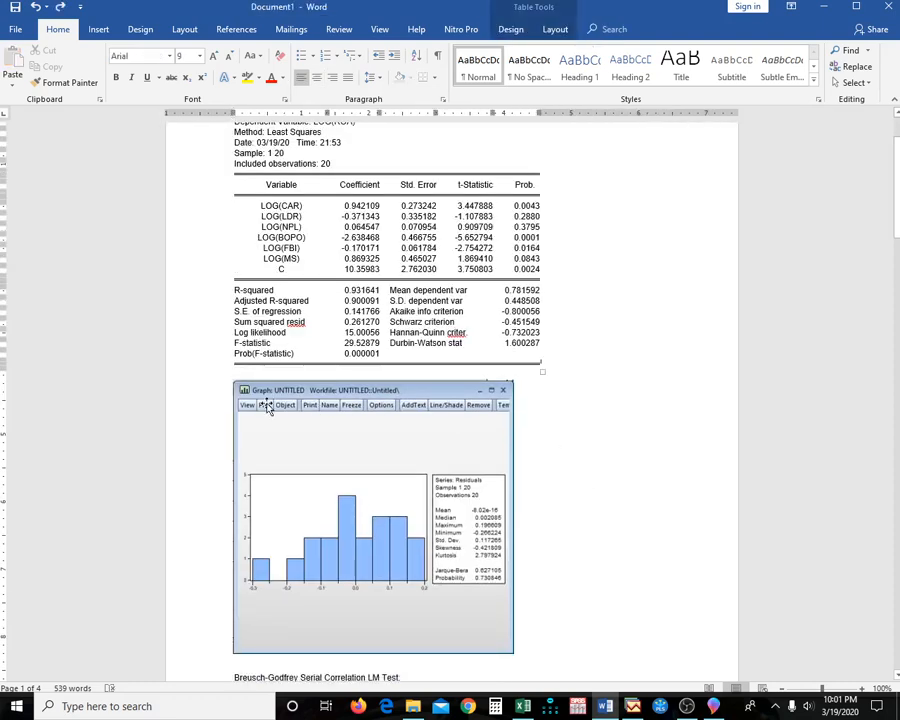
# - Insert blank lines between the LOG(ROA) table and the residual histogram, and add the bold heading "NORMALITY TEST:" there
pyautogui.click(232, 393)
pyautogui.click(216, 387)
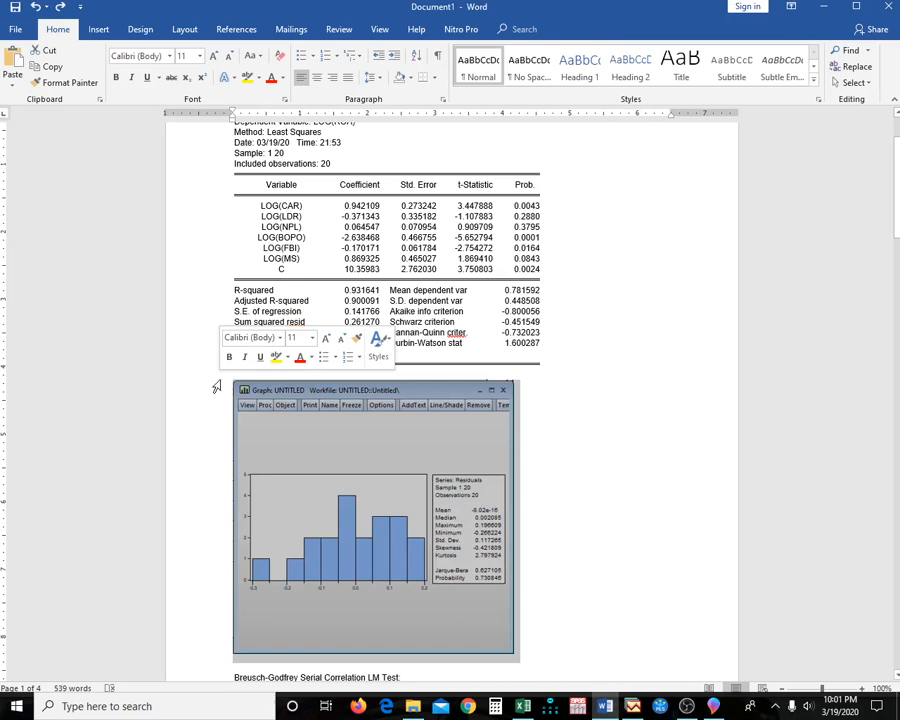
pyautogui.click(579, 378)
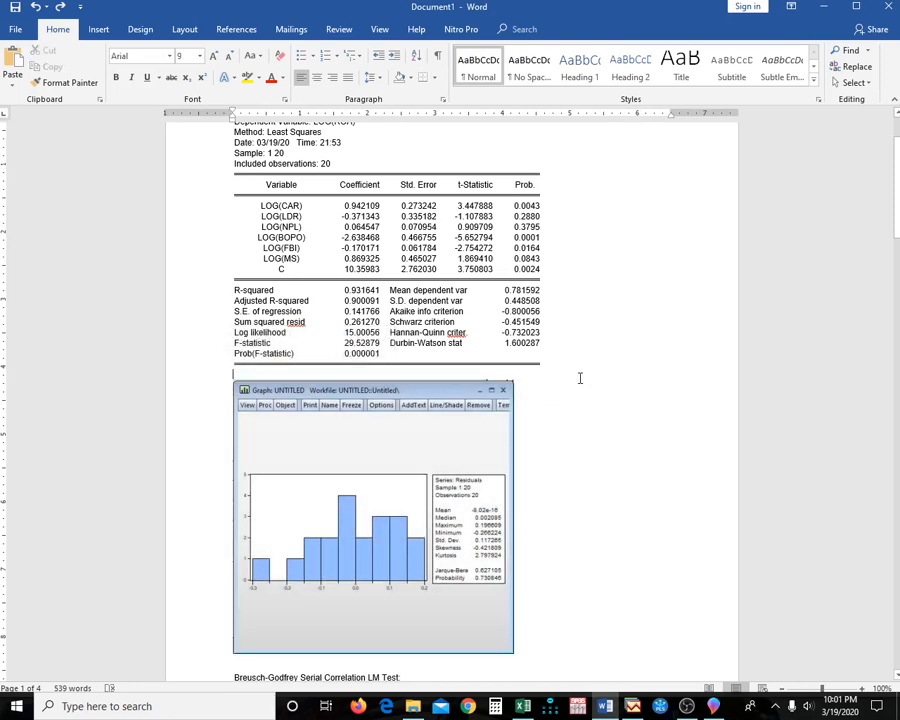
pyautogui.press('Return')
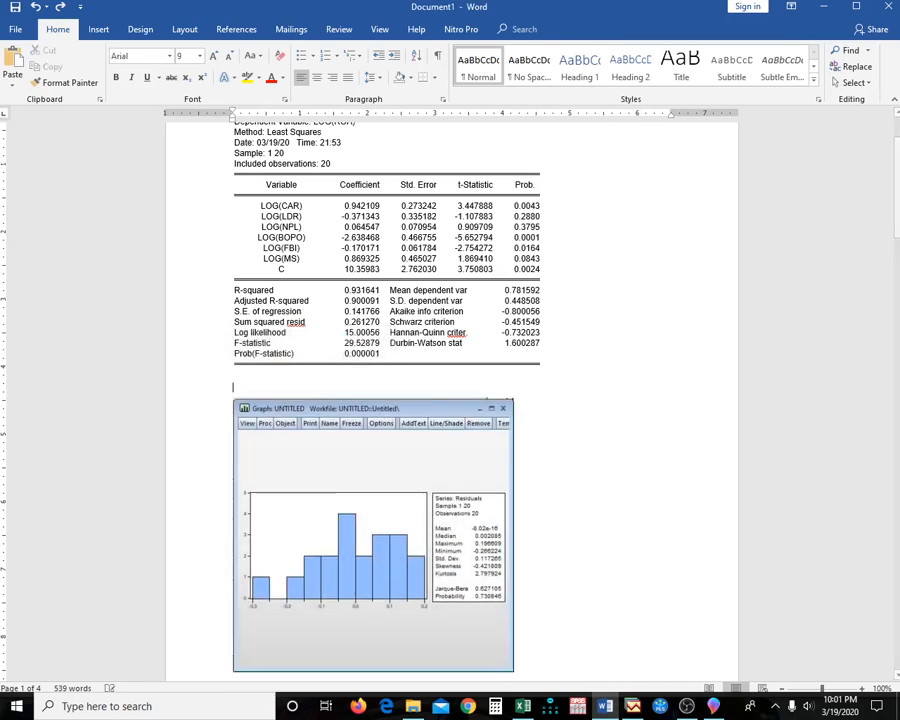
pyautogui.press('Return')
pyautogui.press('Return')
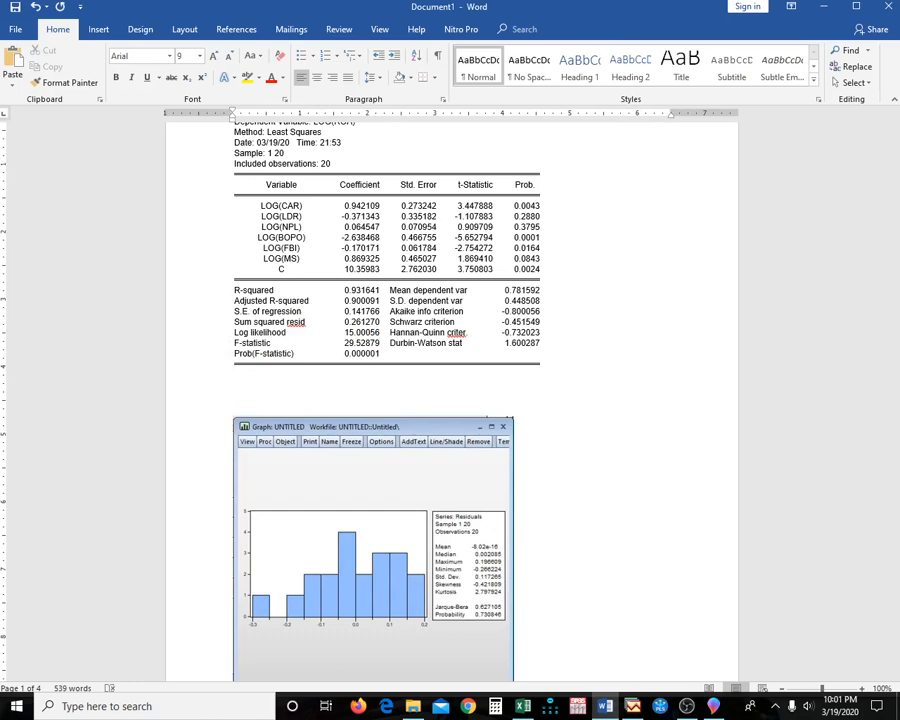
pyautogui.write('NORMALITY TEST:')
pyautogui.hotkey('shift', 'Home')
pyautogui.hotkey('ctrl', 'c')
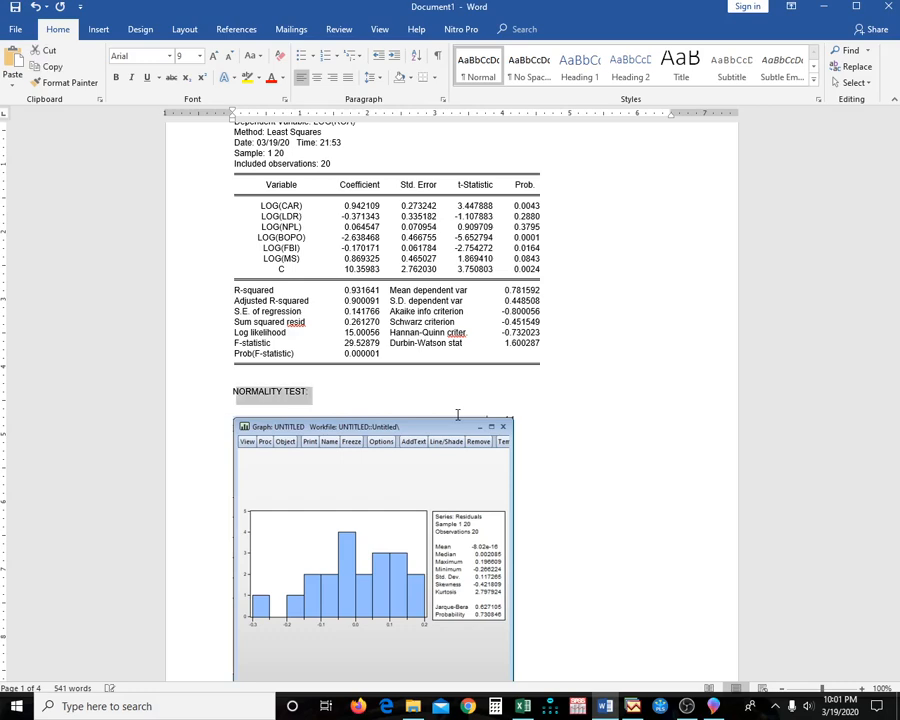
pyautogui.hotkey('ctrl', 'b')
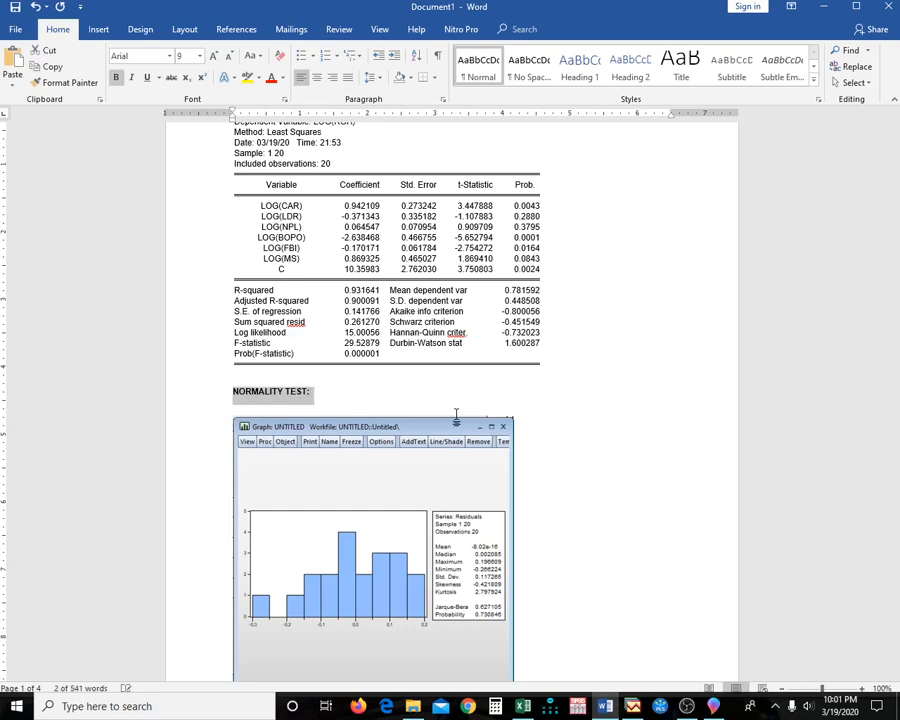
pyautogui.press('Down')
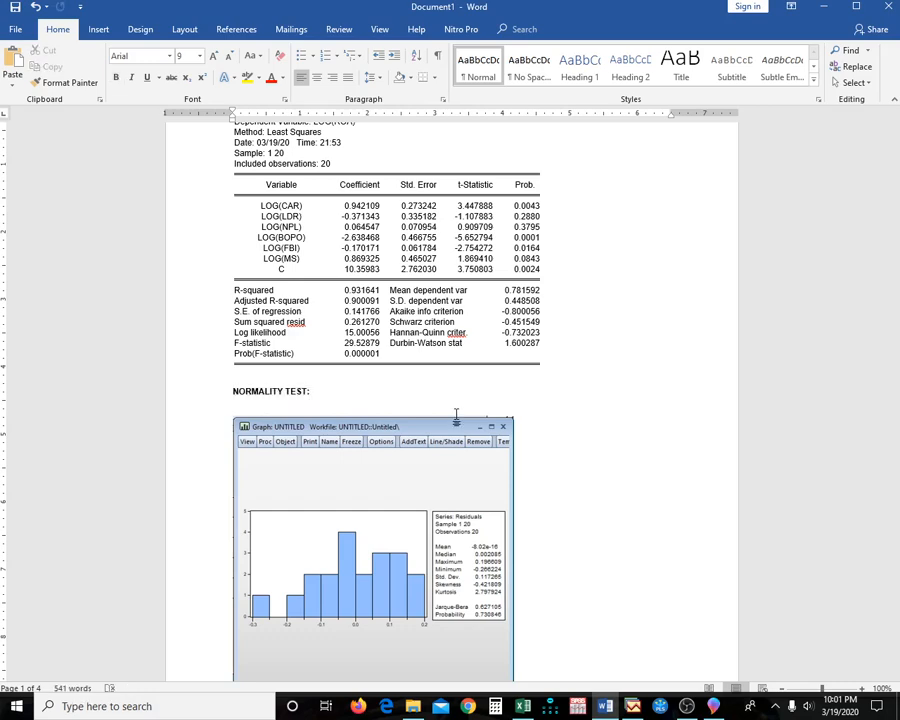
pyautogui.scroll(-8, 402, 532)
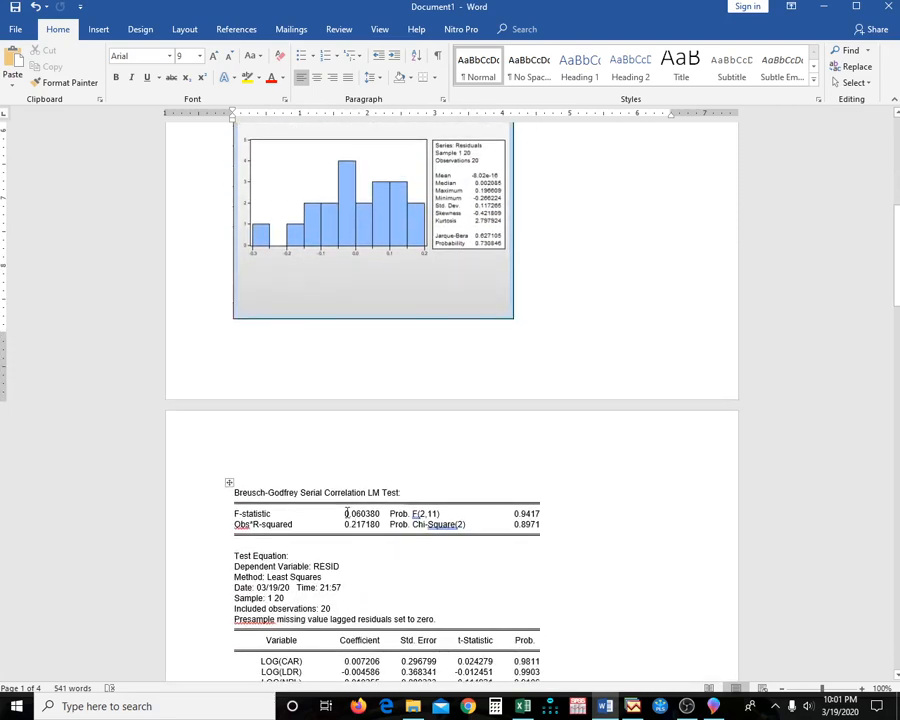
# - Add the bold heading "AUTOCORRELATION TEST:" above the Breusch-Godfrey output by pasting and rewording the normality test heading
pyautogui.click(338, 459)
pyautogui.hotkey('ctrl', 'v')
pyautogui.press('Up')
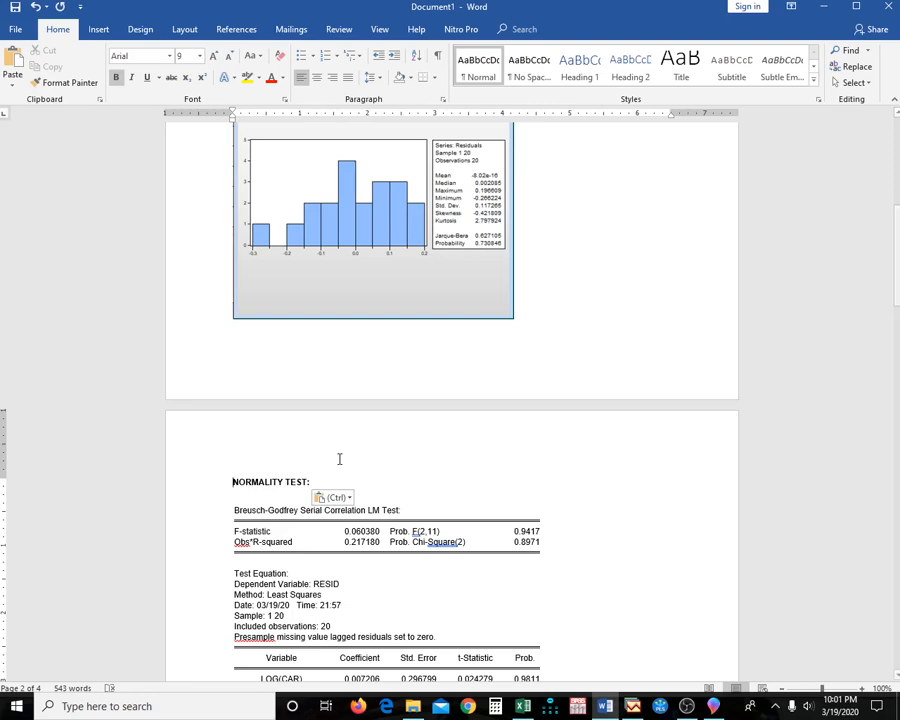
pyautogui.write('AUOC')
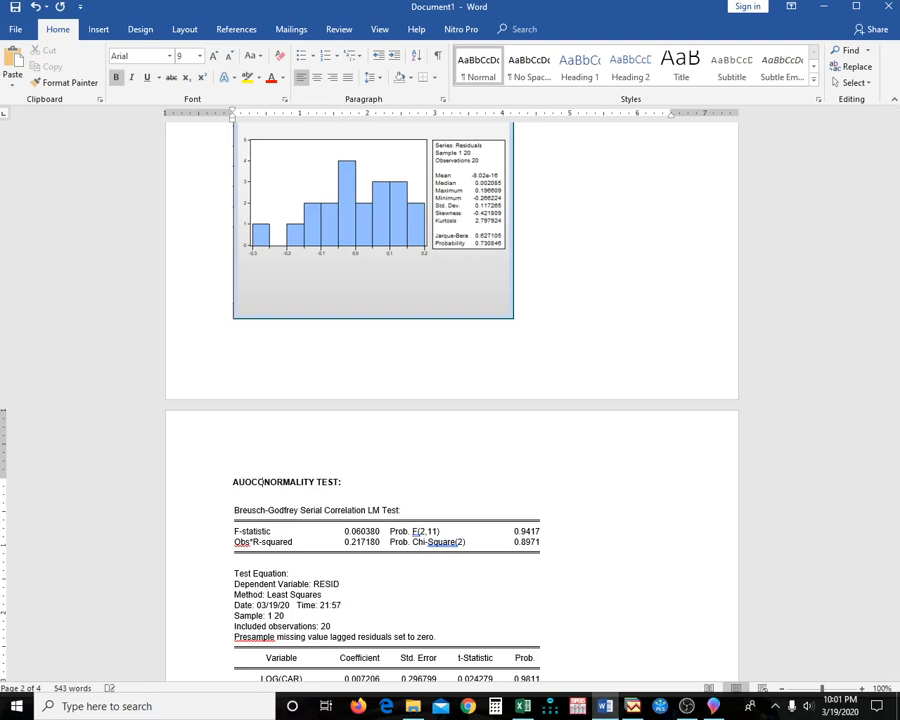
pyautogui.write('ORRELATIO')
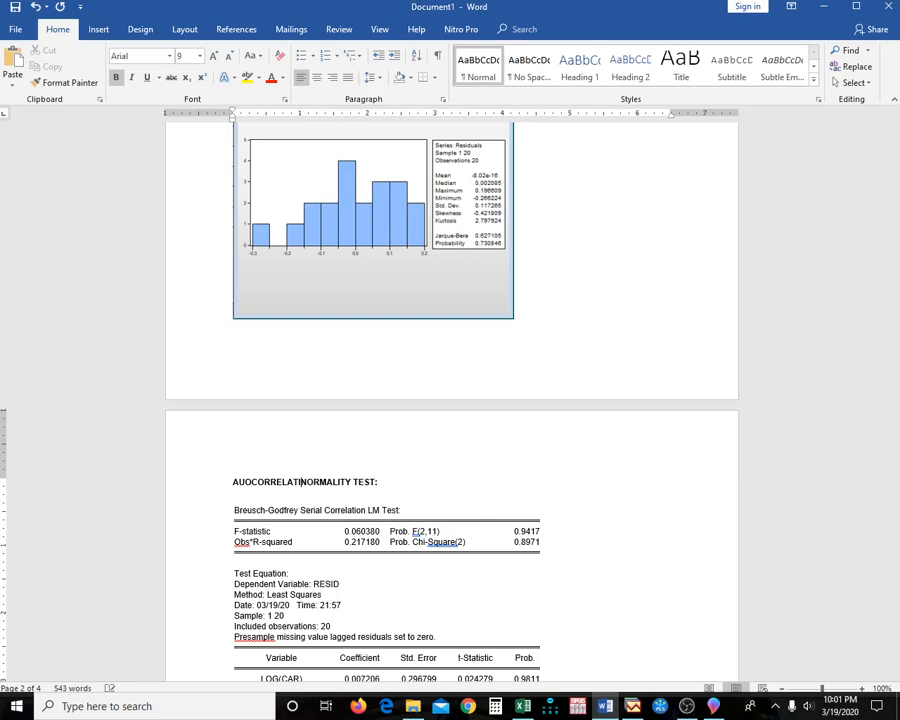
pyautogui.write('N')
pyautogui.hotkey('ctrl', 'Delete')
pyautogui.click(244, 482)
pyautogui.write('T')
pyautogui.hotkey('shift', 'End')
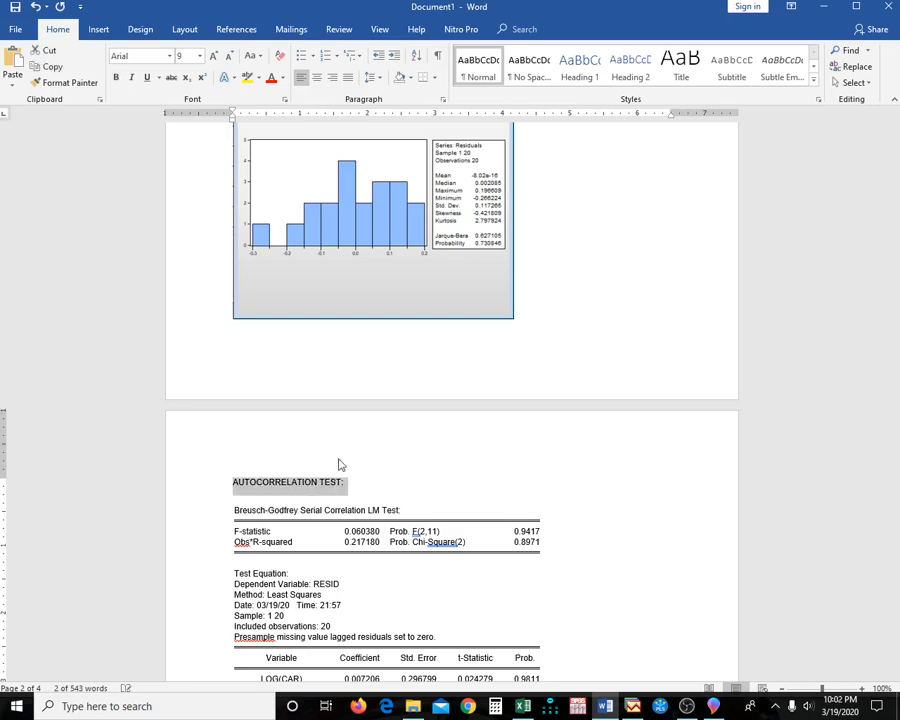
pyautogui.press('Down')
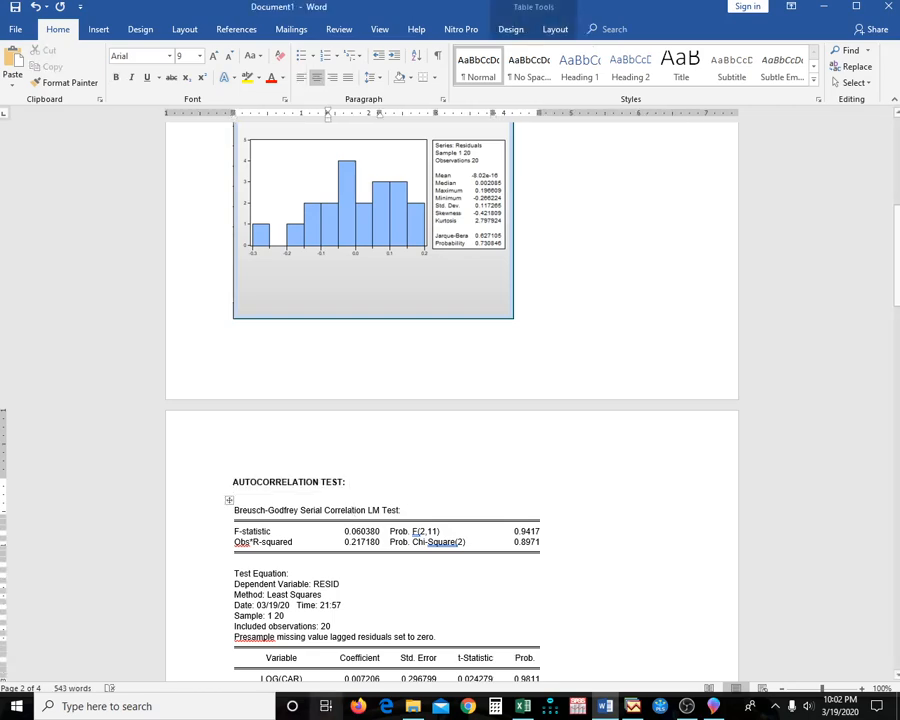
# - Paste the test heading above the Glejser heteroskedasticity output and reword it as "HETERSKEDASTICITY TEST:"
pyautogui.scroll(-5, 361, 541)
pyautogui.scroll(-5, 361, 541)
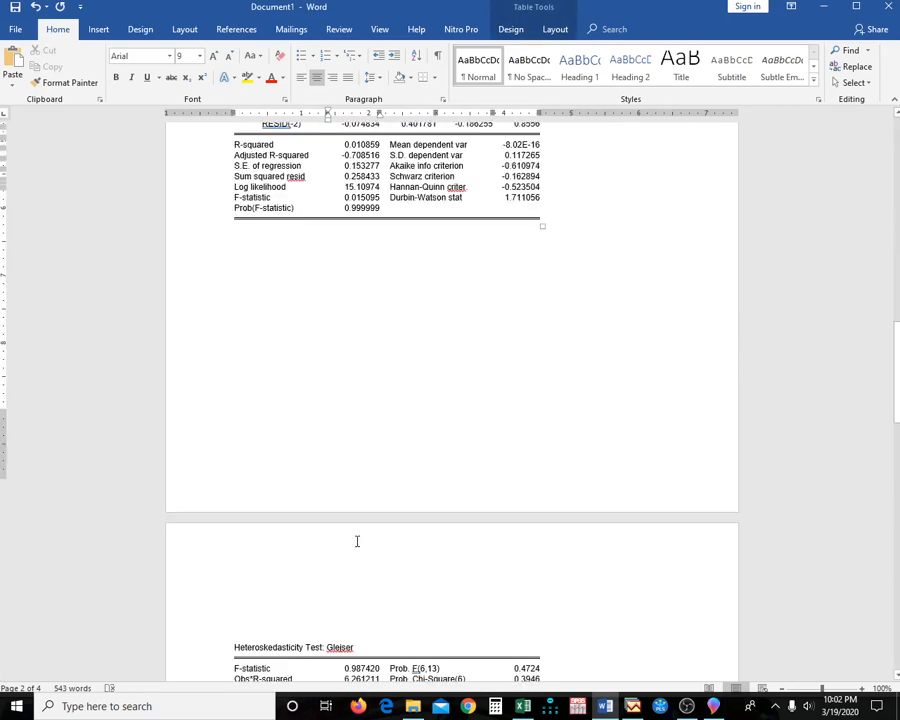
pyautogui.click(315, 412)
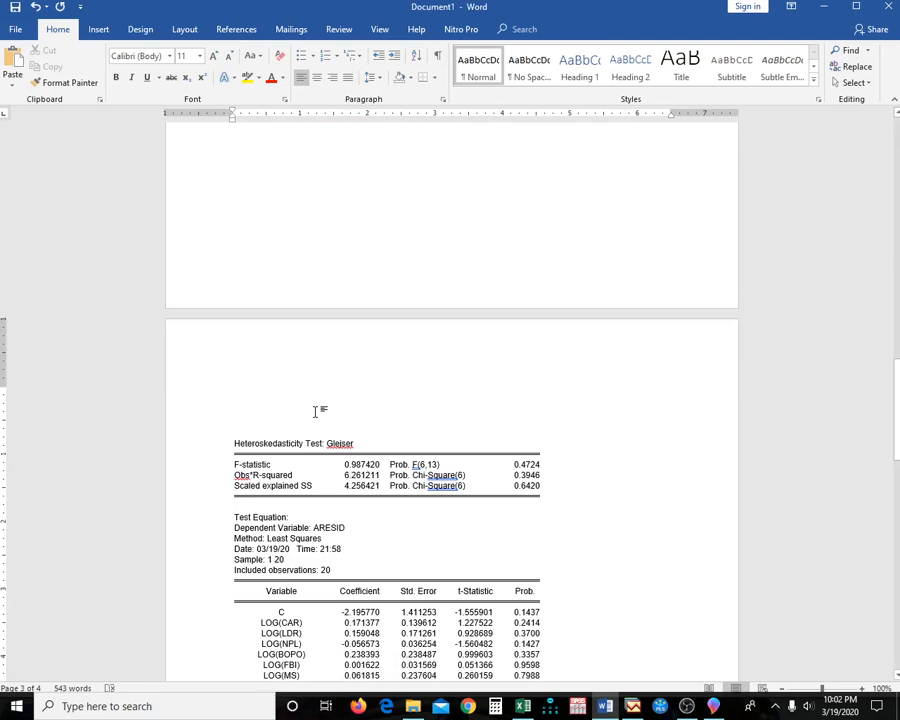
pyautogui.hotkey('ctrl', 'v')
pyautogui.press('BackSpace')
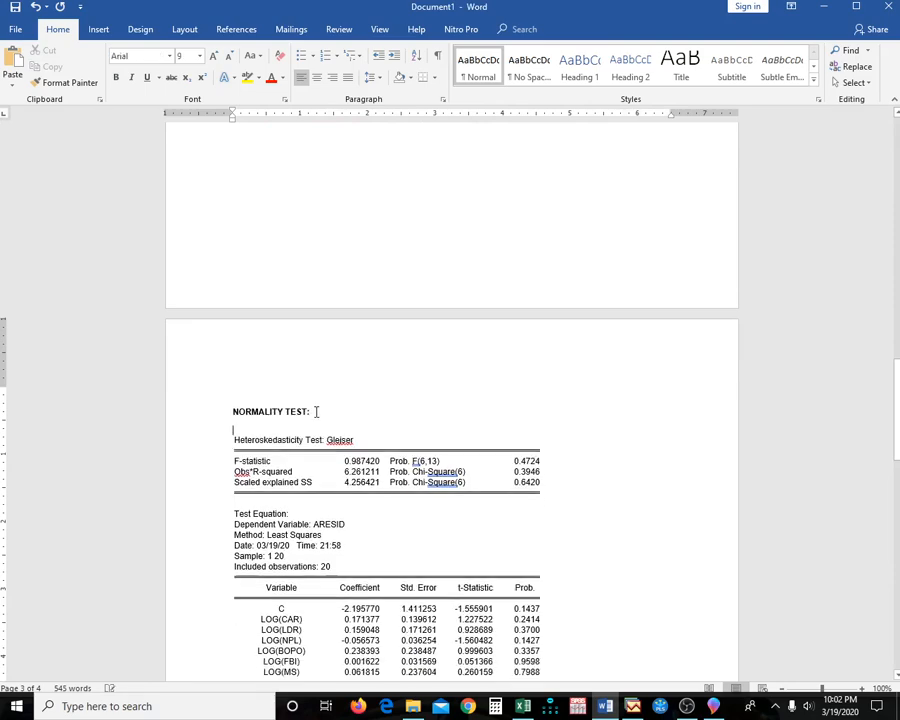
pyautogui.press('Home')
pyautogui.write('HETERS')
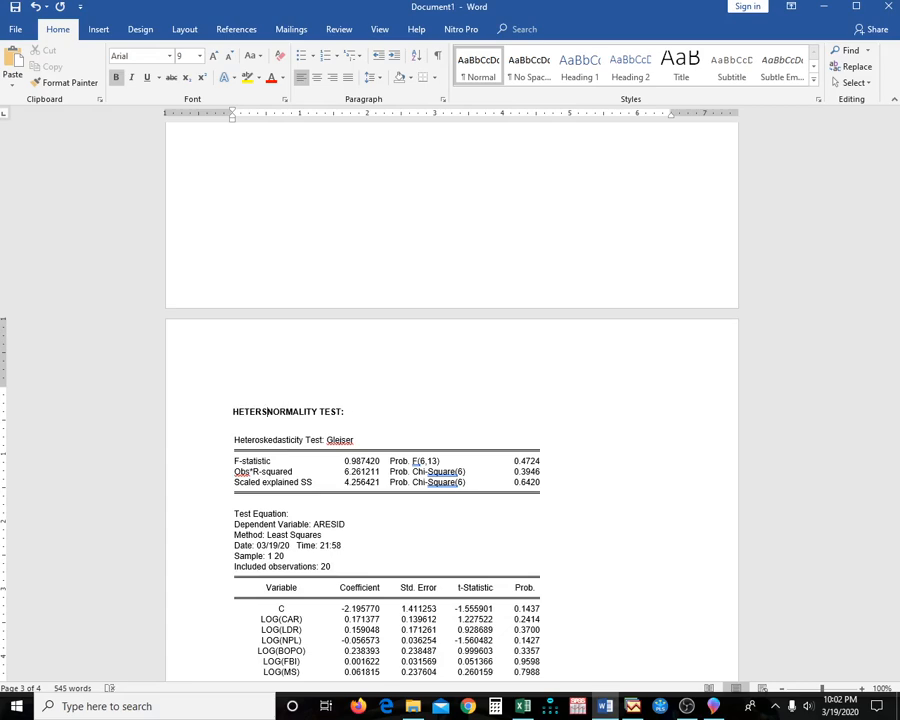
pyautogui.write('KEDASTI')
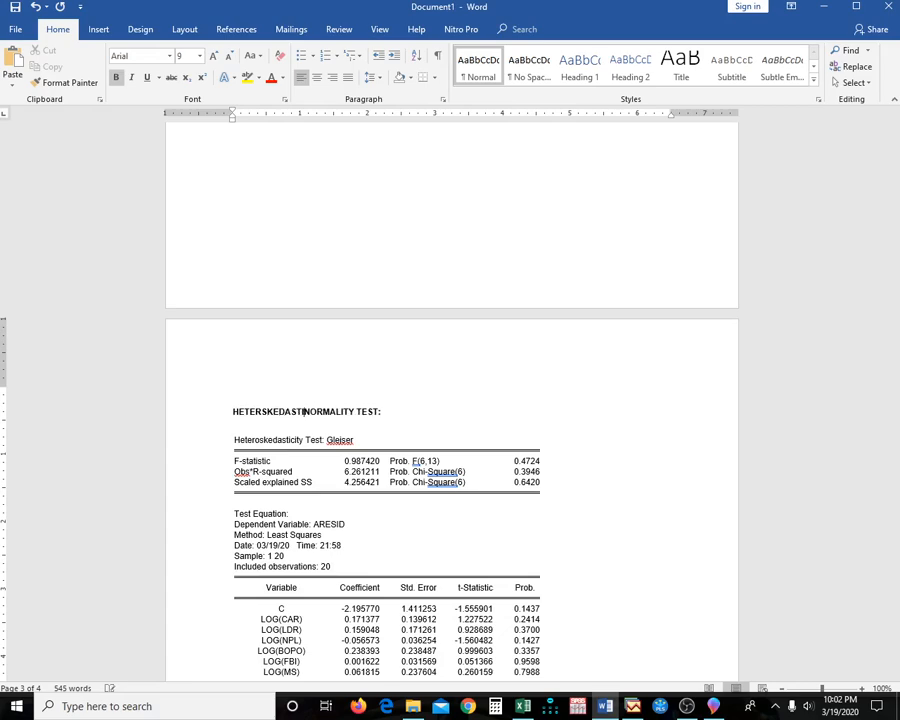
pyautogui.write('C')
pyautogui.press('Delete')
pyautogui.press('Delete')
pyautogui.press('Delete')
pyautogui.press('Delete')
pyautogui.press('Delete')
pyautogui.press('Delete')
pyautogui.click(352, 410)
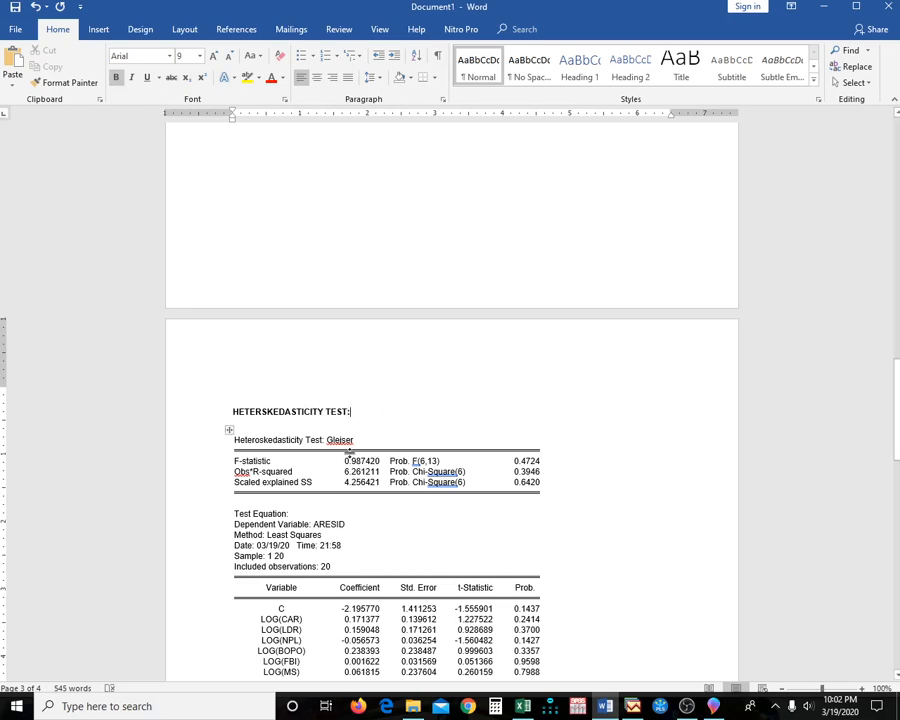
# - Paste the test heading above the LOG(CAR) regression table and reword it as "MULTICOLIERITY TEST:"
pyautogui.scroll(-13, 350, 448)
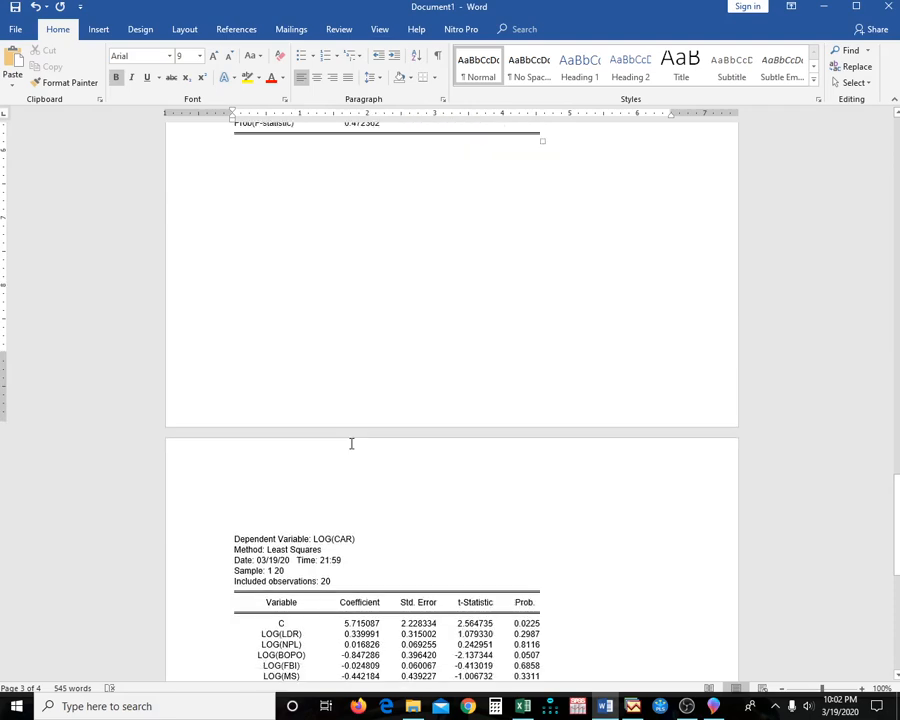
pyautogui.scroll(-3, 352, 443)
pyautogui.click(280, 388)
pyautogui.click(341, 385)
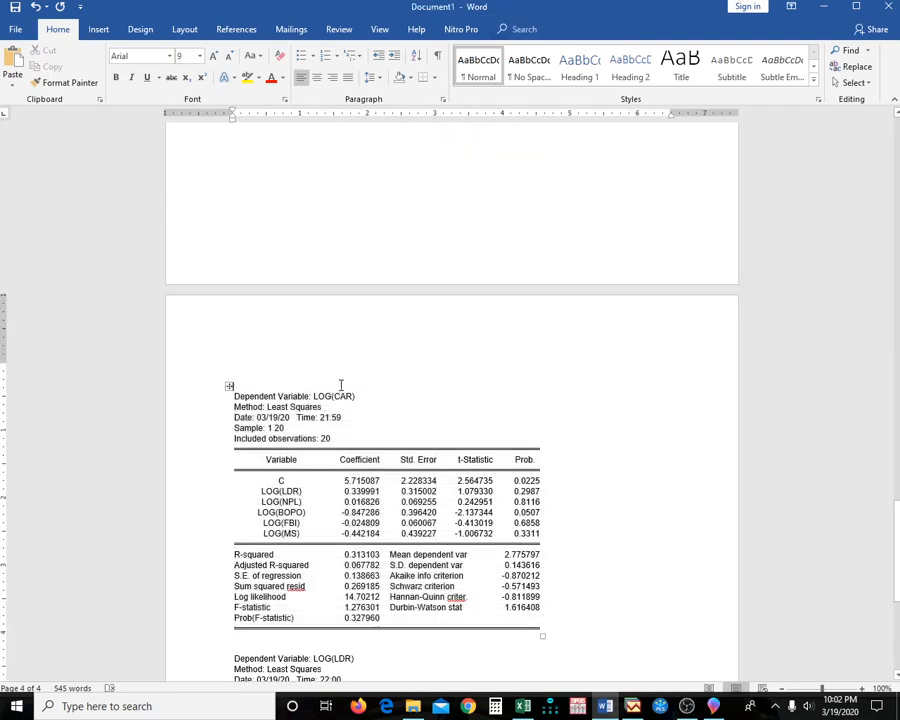
pyautogui.press('Return')
pyautogui.write('NORMALITY TEST:')
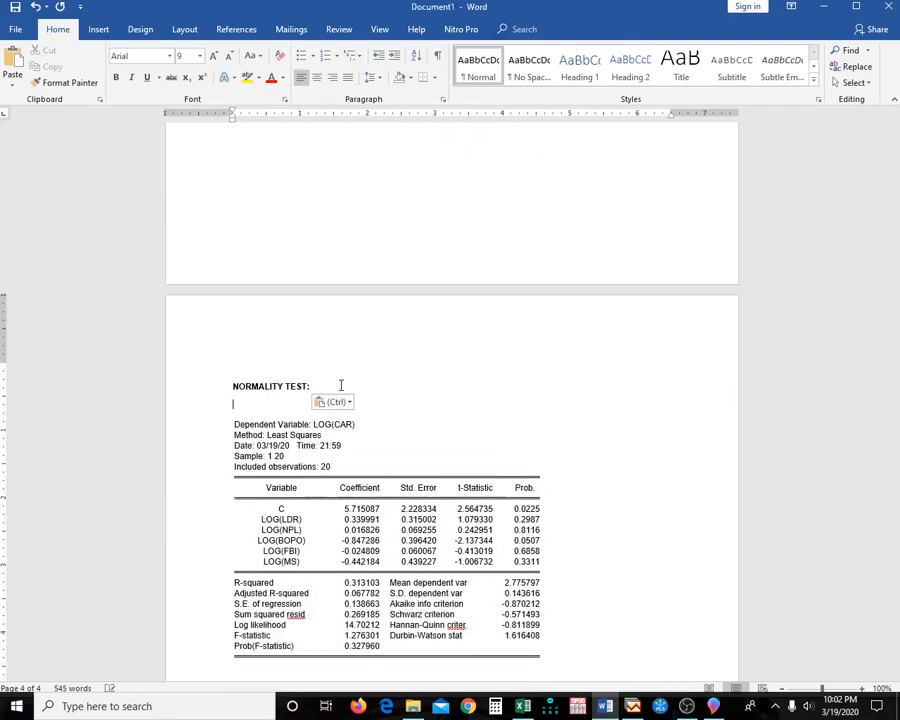
pyautogui.press('Up')
pyautogui.write('MU')
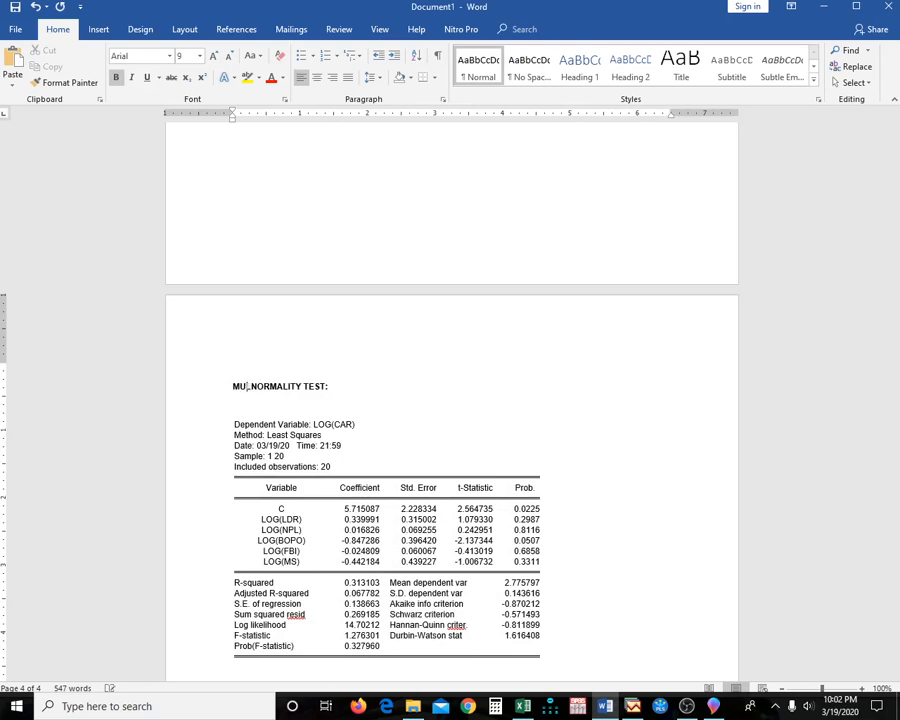
pyautogui.write('LTI')
pyautogui.write('COL')
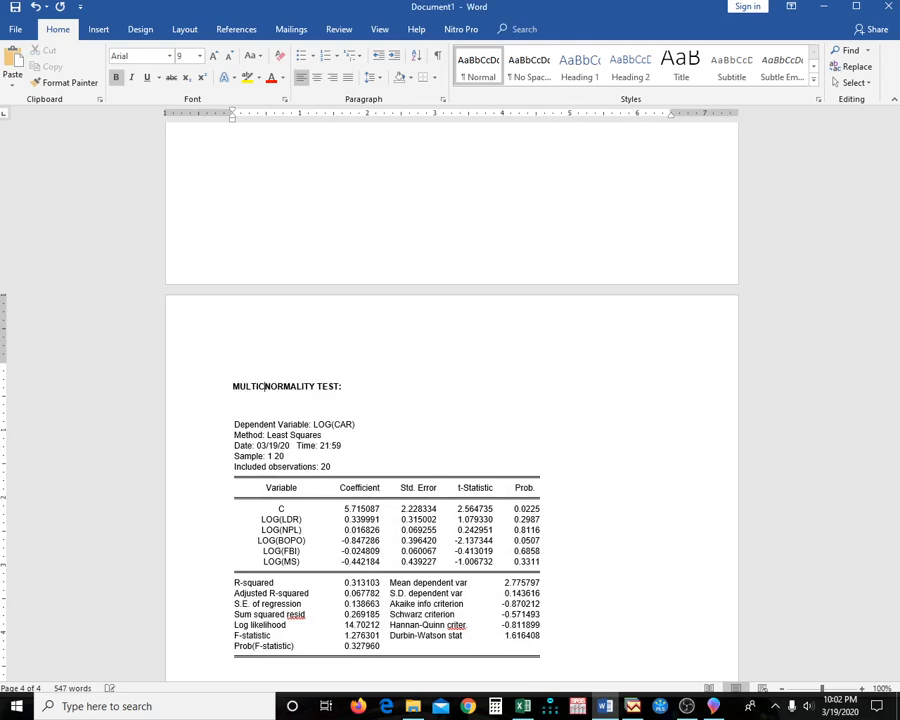
pyautogui.write('IERITY')
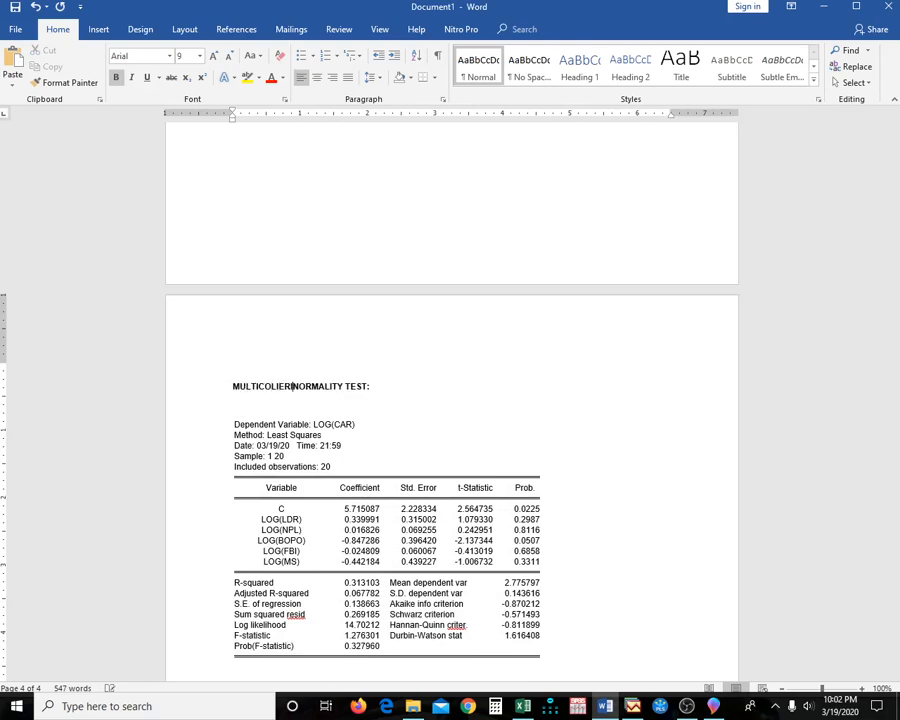
pyautogui.moveTo(306, 386); pyautogui.dragTo(343, 386)
pyautogui.press('BackSpace')
pyautogui.press('Down')
# - Review the document from the complete model through the normality histogram to the autocorrelation test output
pyautogui.hotkey('ctrl', 'Home')
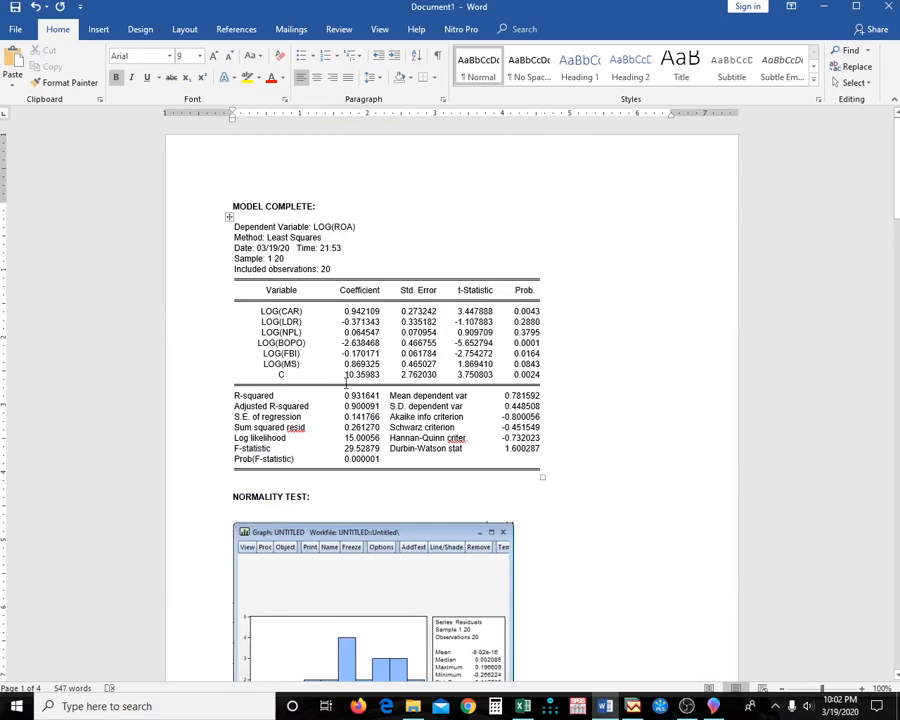
pyautogui.scroll(-3, 350, 405)
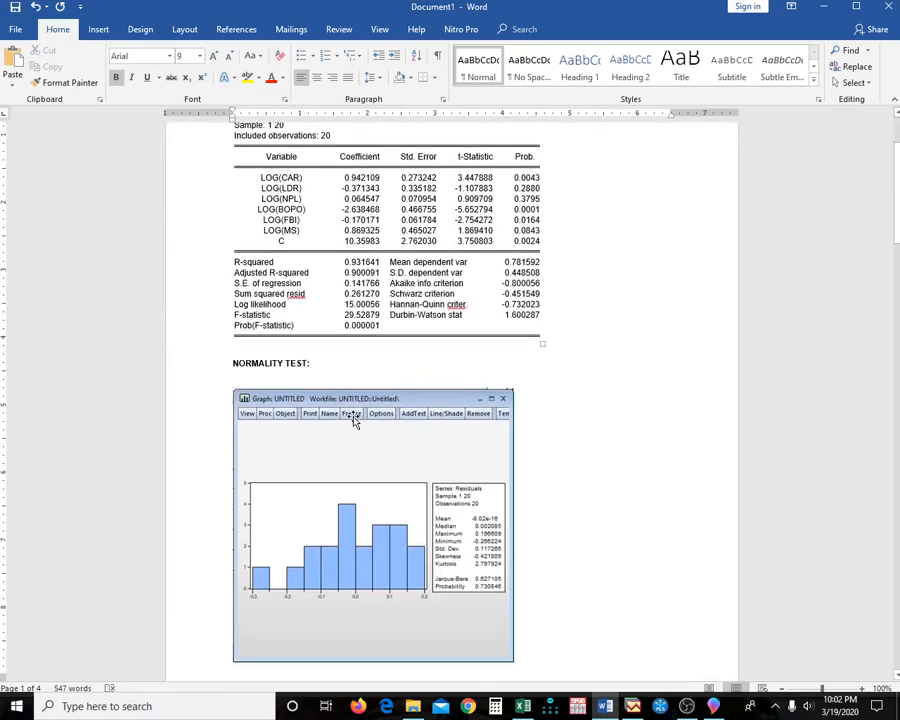
pyautogui.scroll(-3, 353, 421)
pyautogui.scroll(6, 356, 420)
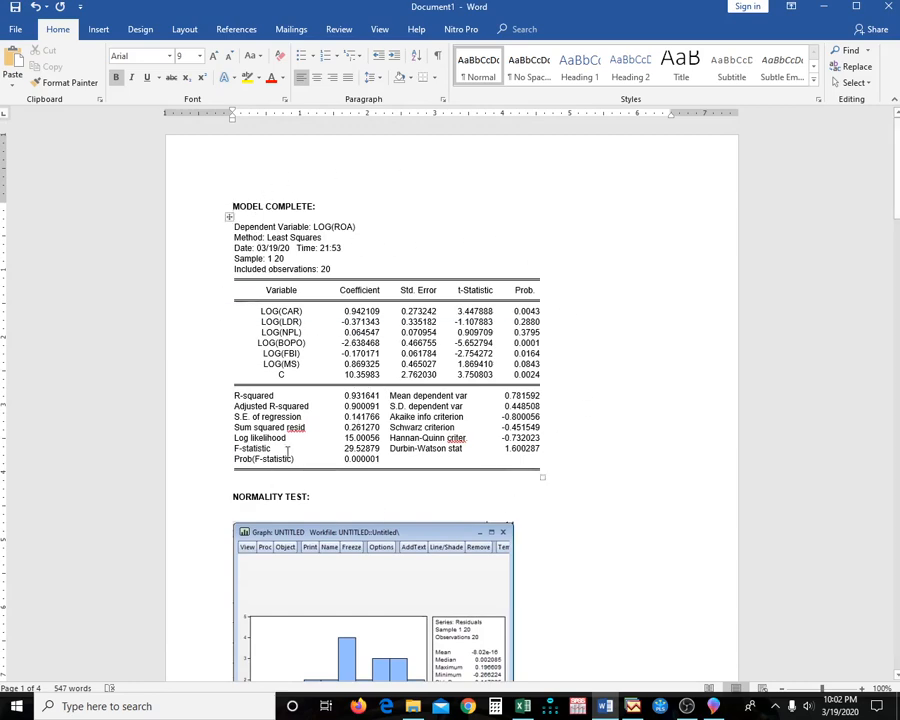
pyautogui.scroll(-2, 286, 425)
pyautogui.scroll(-13, 274, 480)
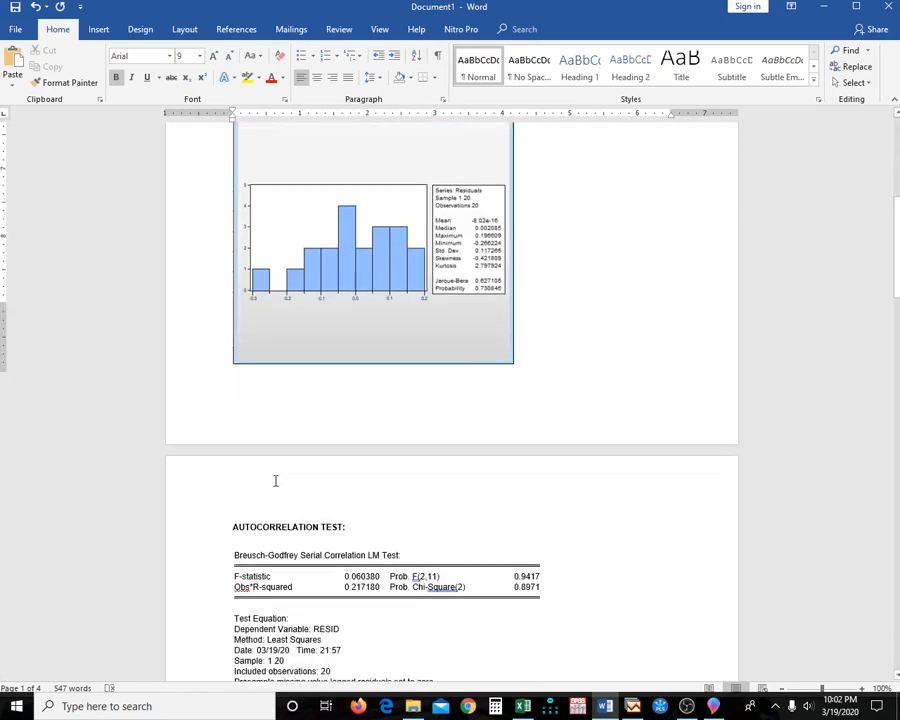
pyautogui.scroll(-4, 276, 480)
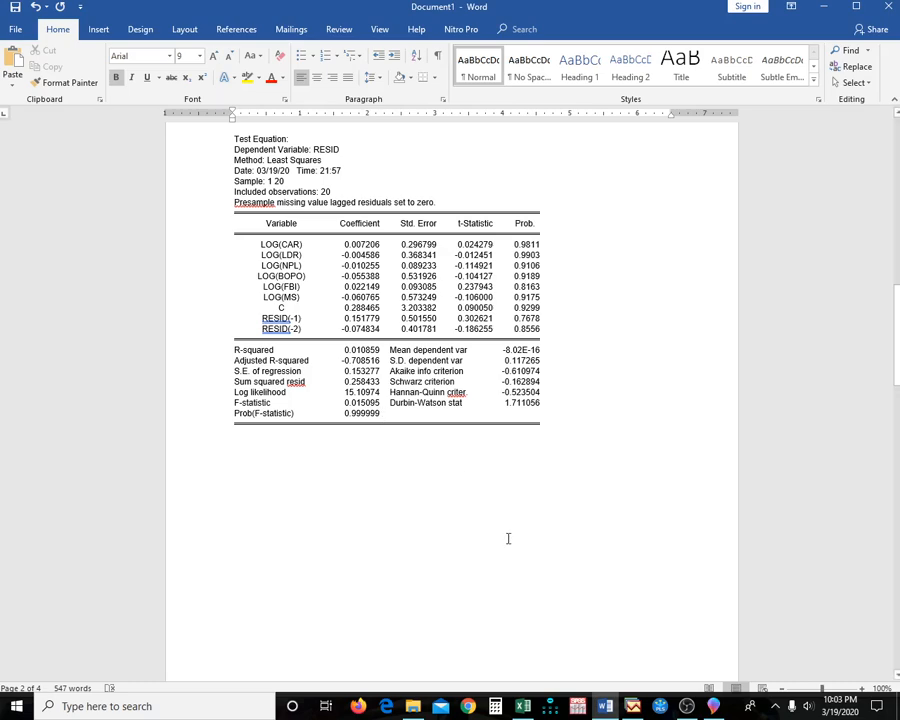
# - Switch to EViews, delete the untitled LOG(LDR) equation and the untitled data group, and clear the series selection in the workfile
pyautogui.click(631, 707)
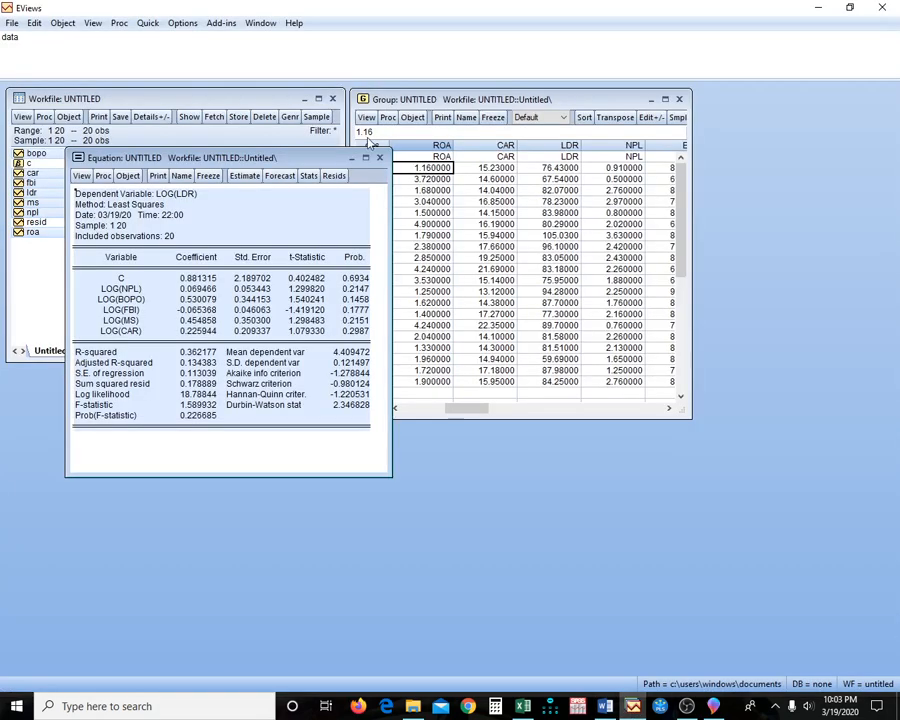
pyautogui.click(380, 158)
pyautogui.click(411, 374)
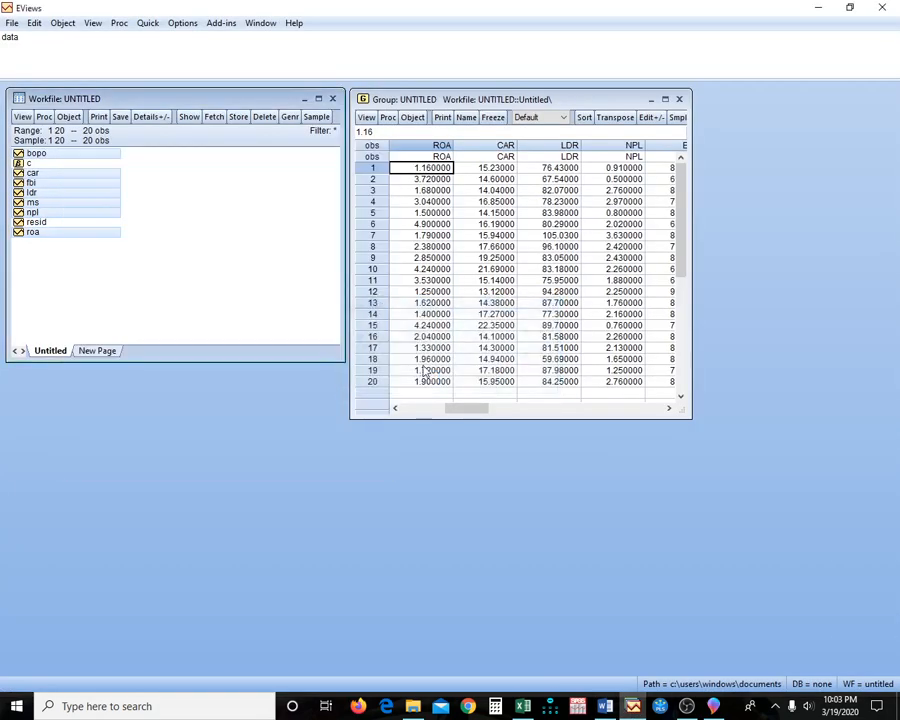
pyautogui.click(679, 99)
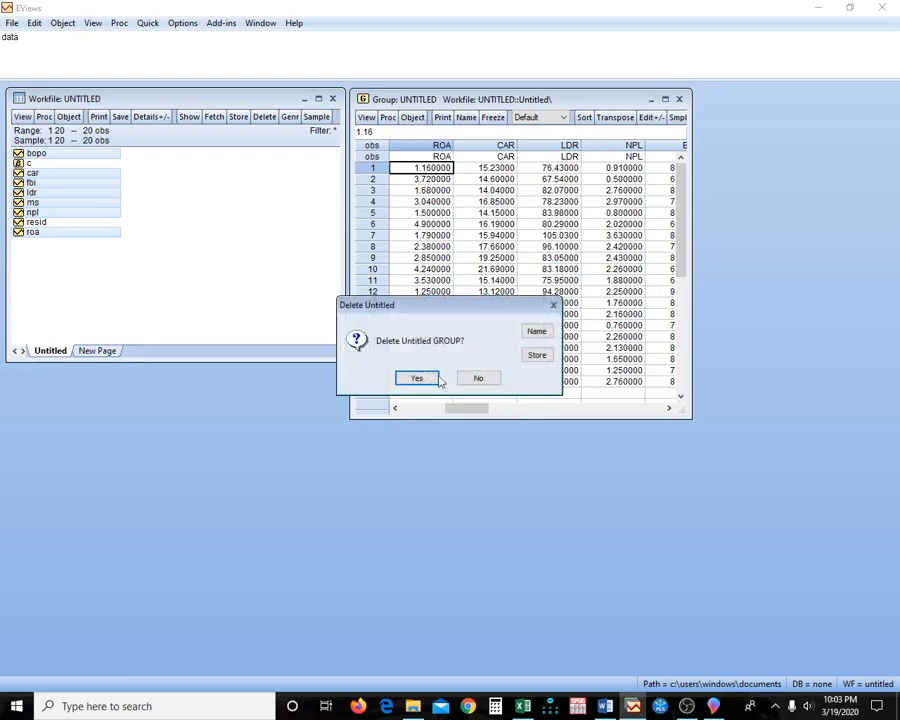
pyautogui.click(417, 378)
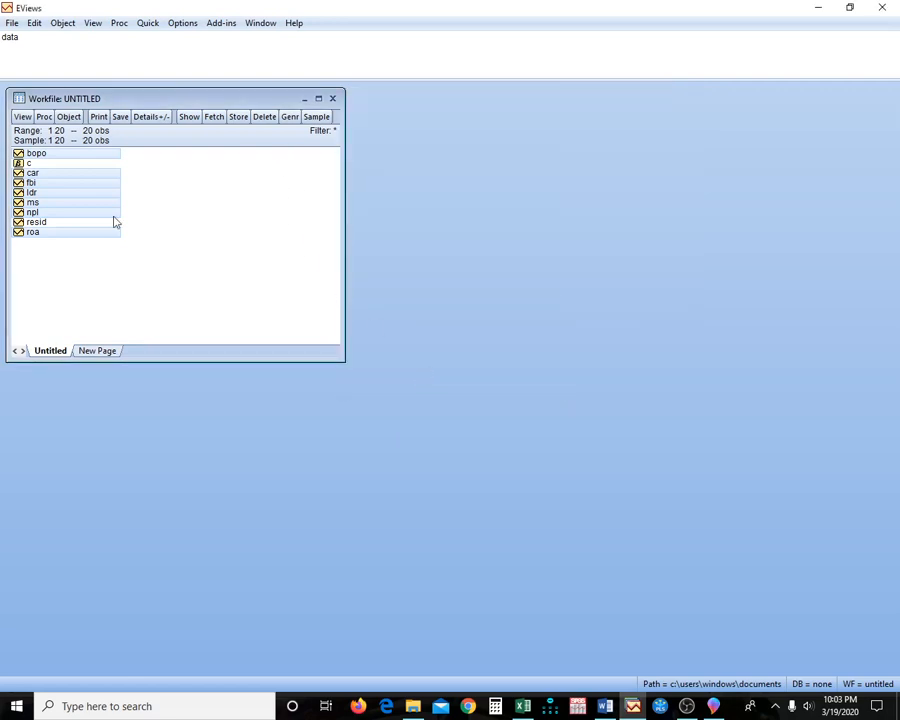
pyautogui.click(171, 226)
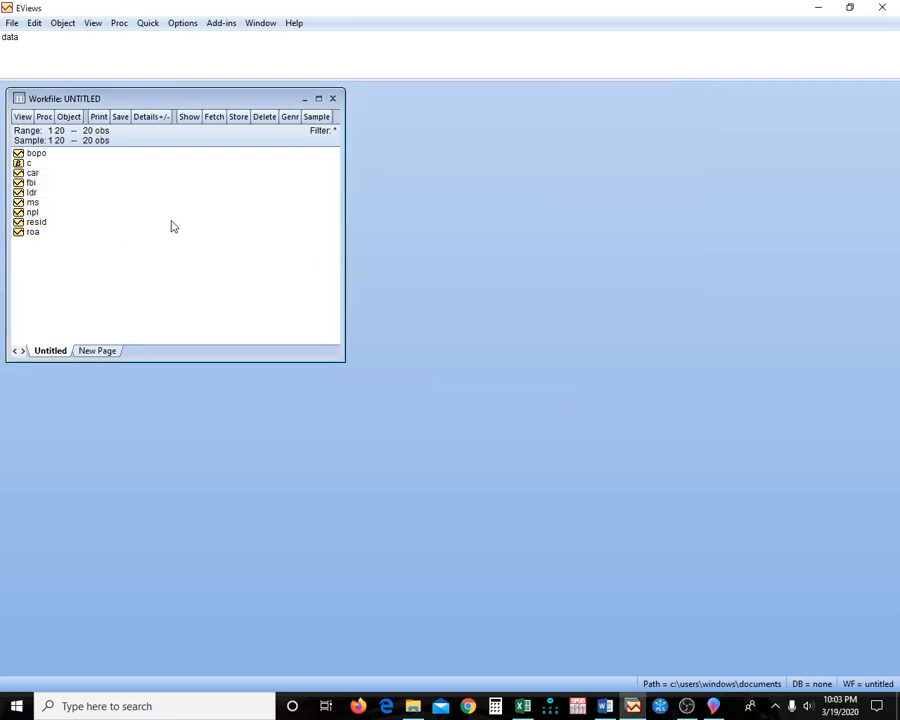